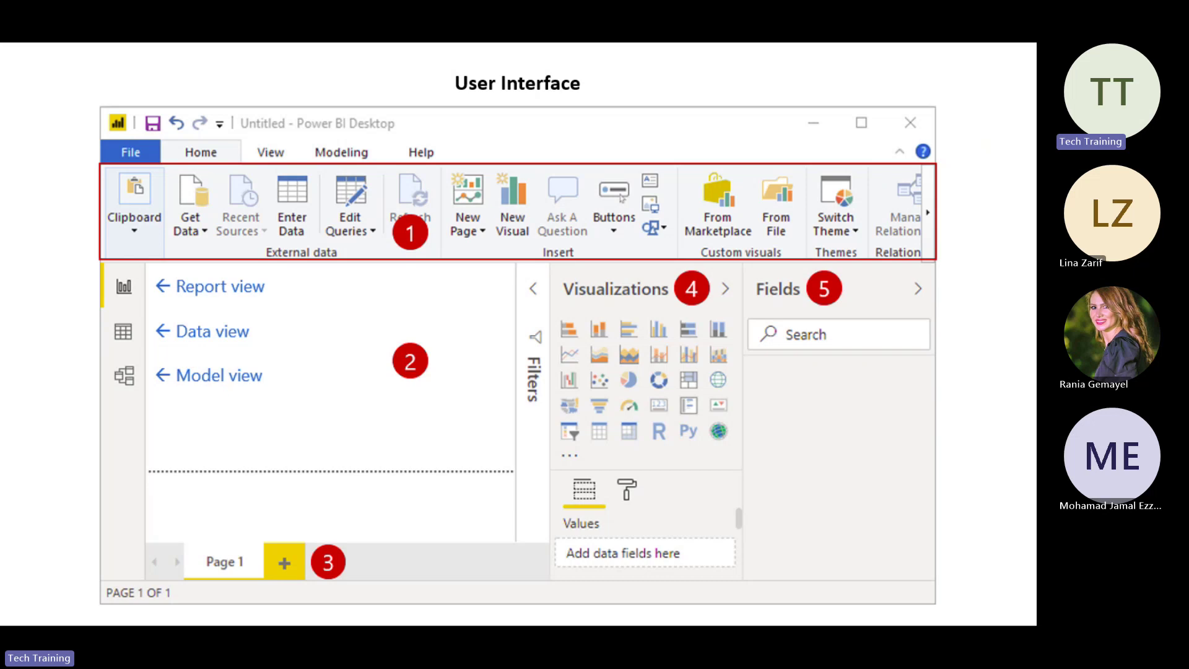
Switch to Power BI Desktop and examine the Data, Model and Report views of the empty report
key("alt+Tab")
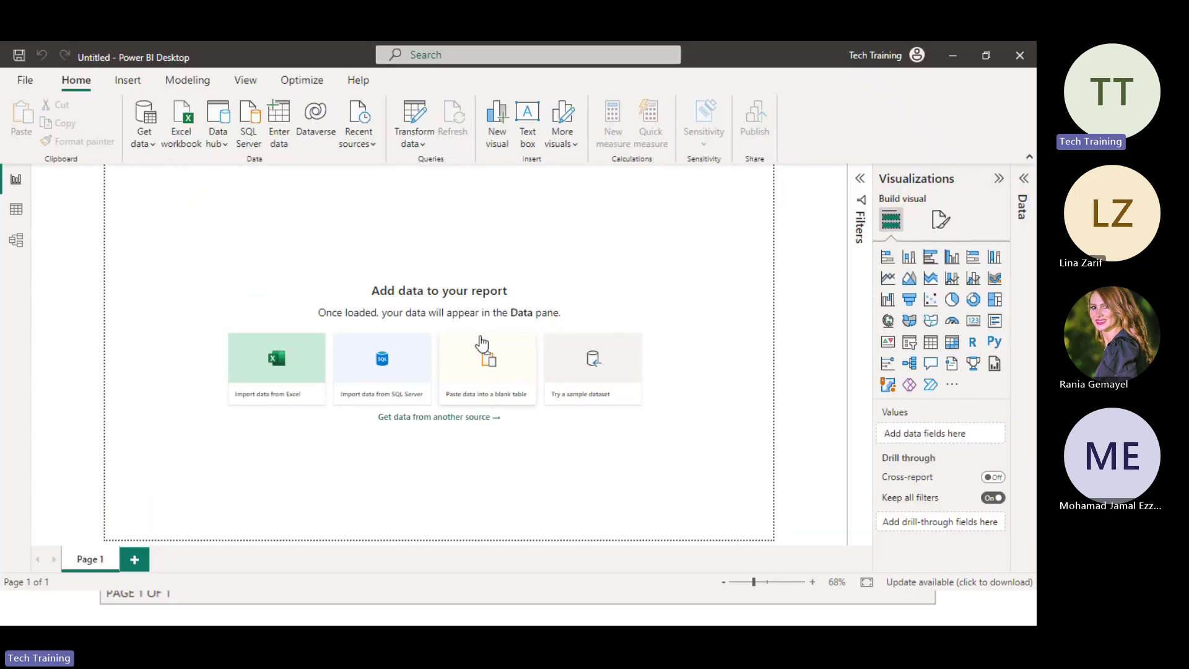
left_click(15, 211)
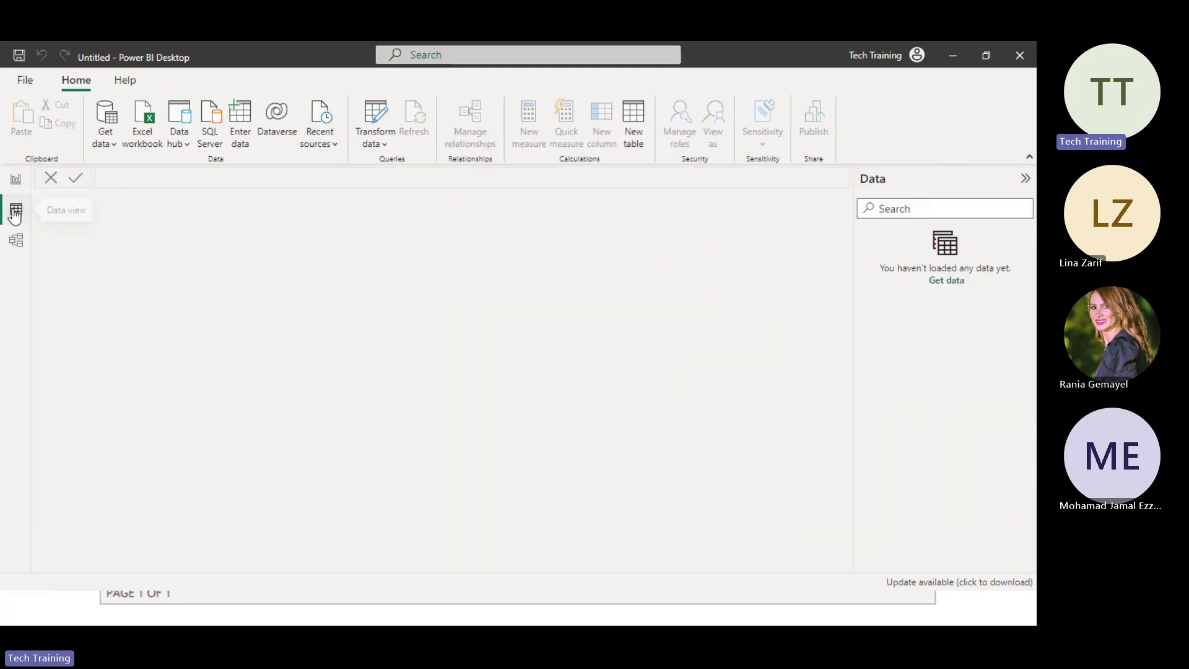
left_click(16, 240)
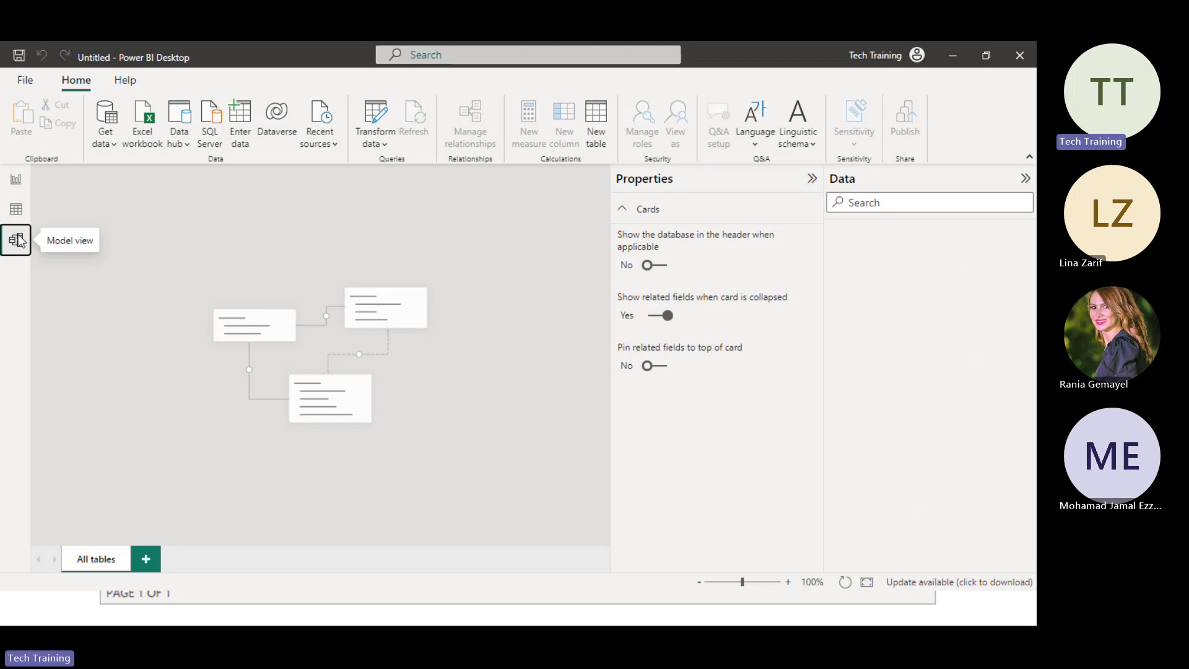
left_click(17, 181)
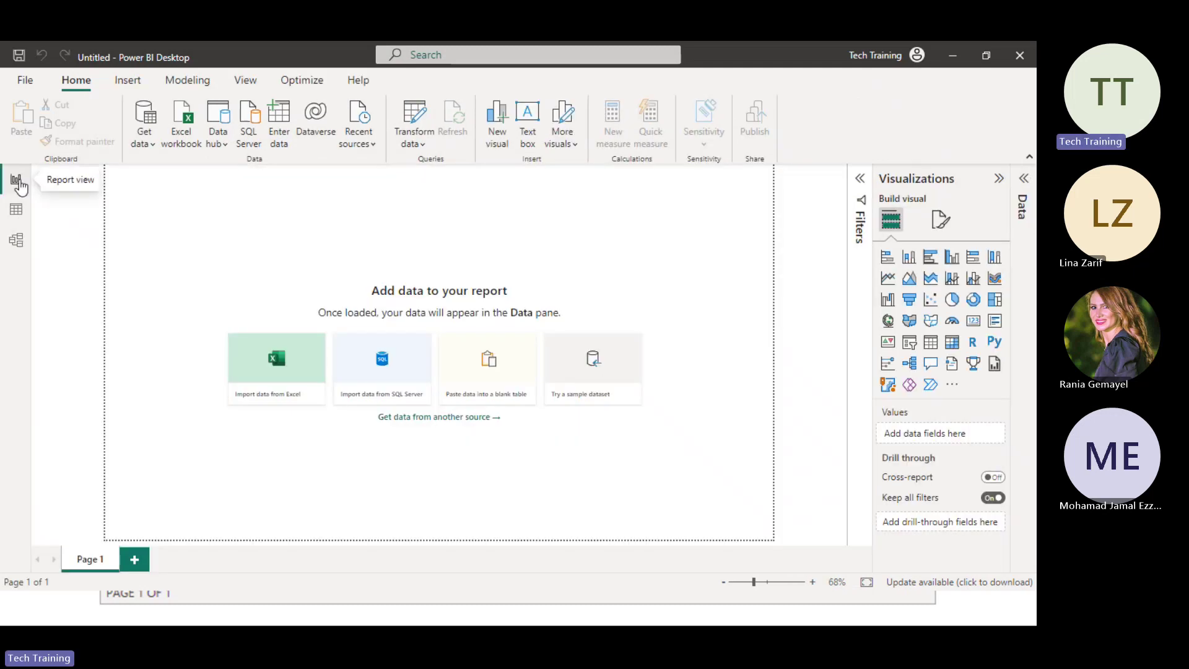
left_click(17, 211)
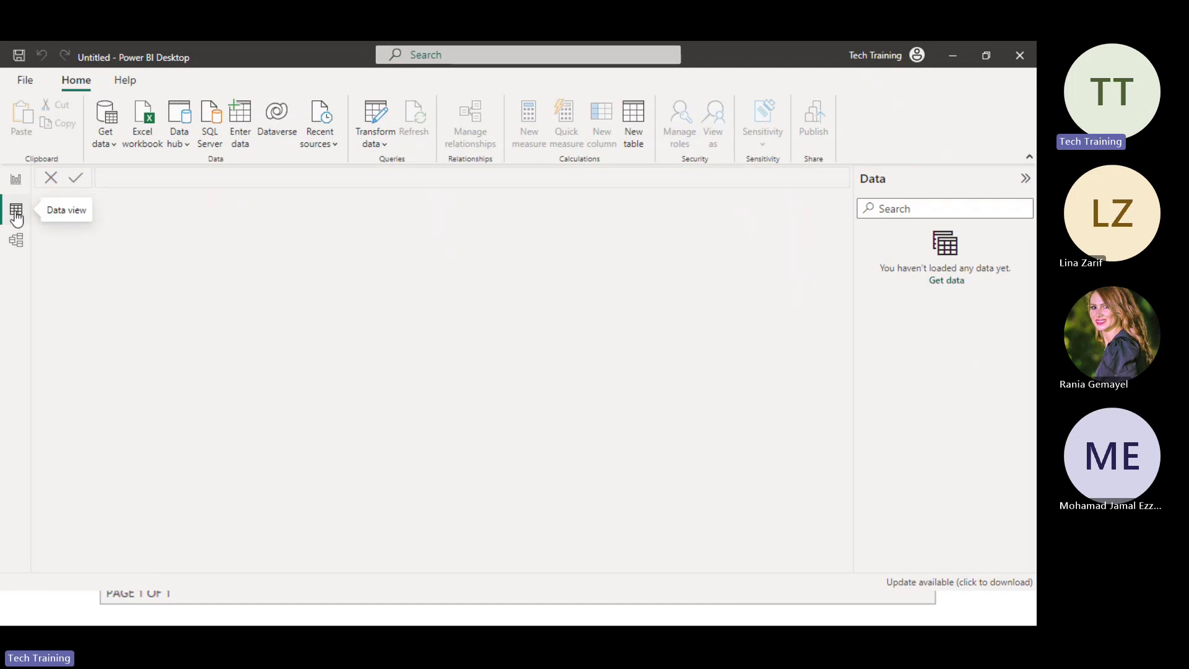
left_click(16, 181)
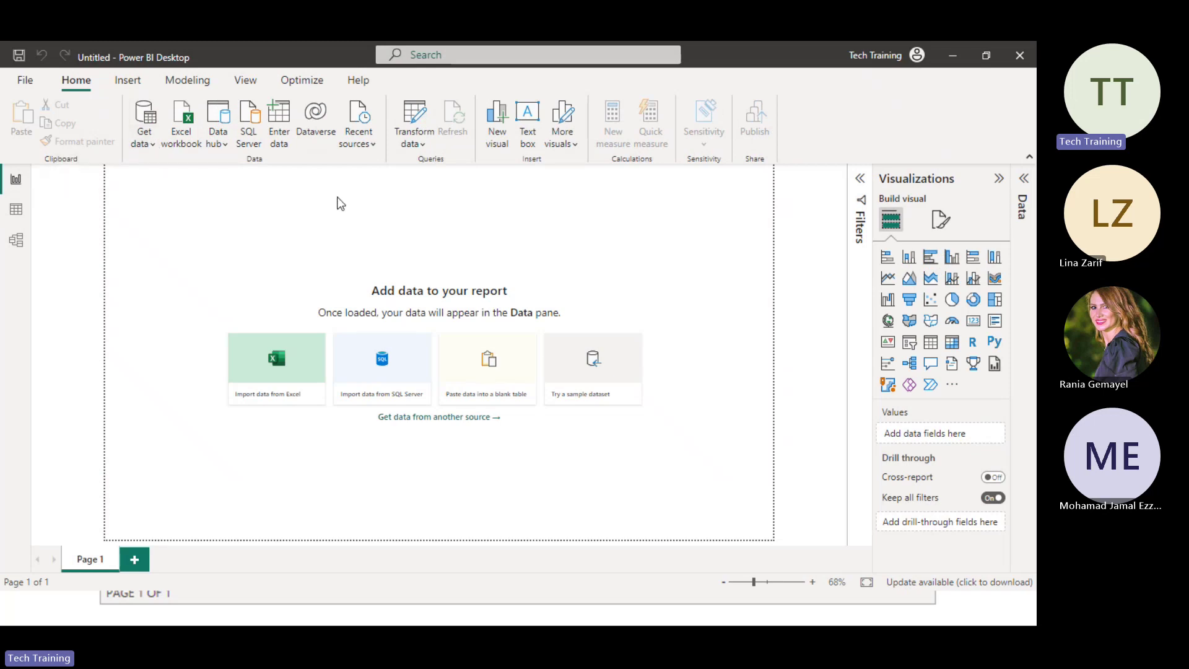
key("alt+Tab")
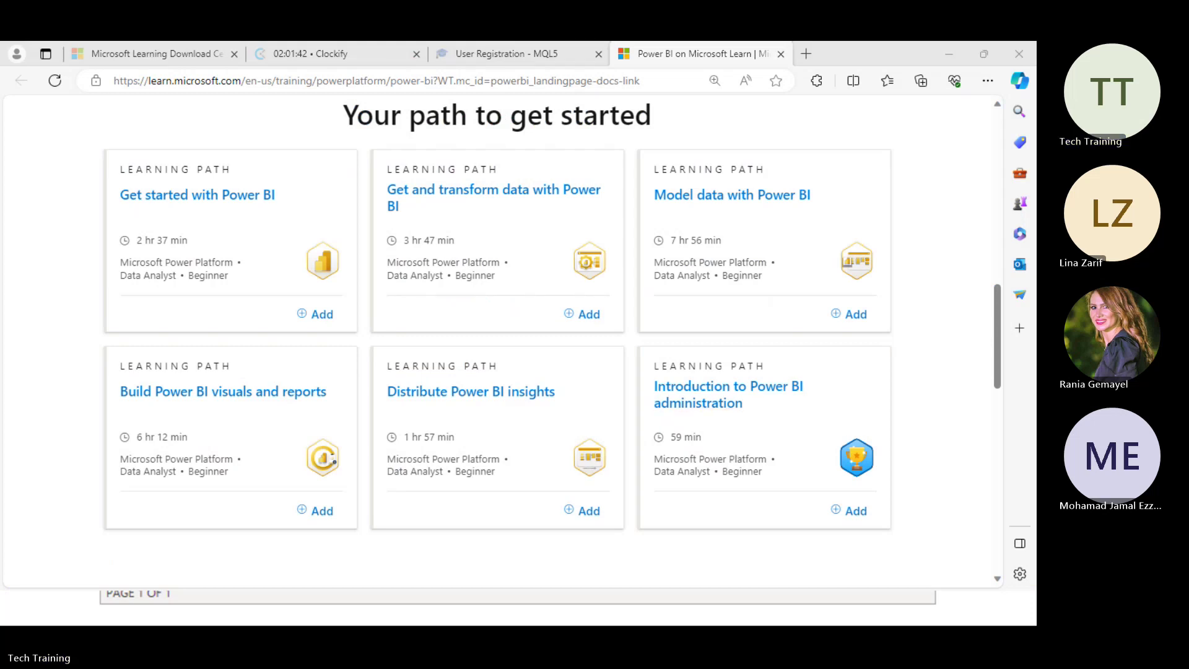
key("alt+Tab")
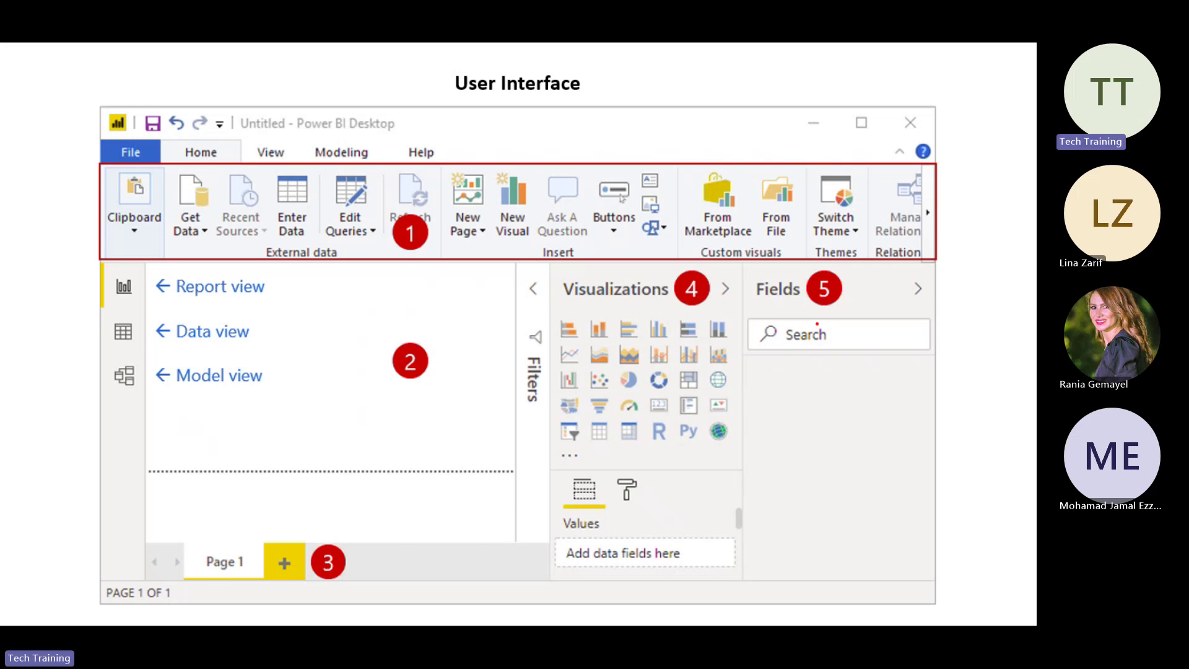
key("Right")
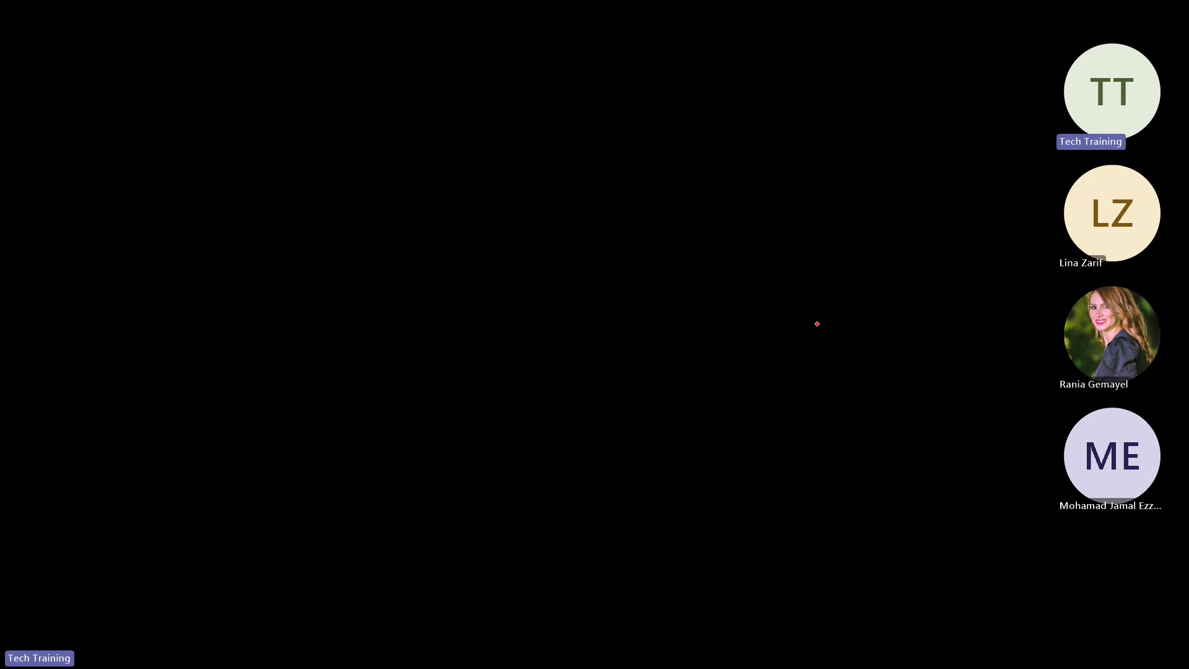
key("Left")
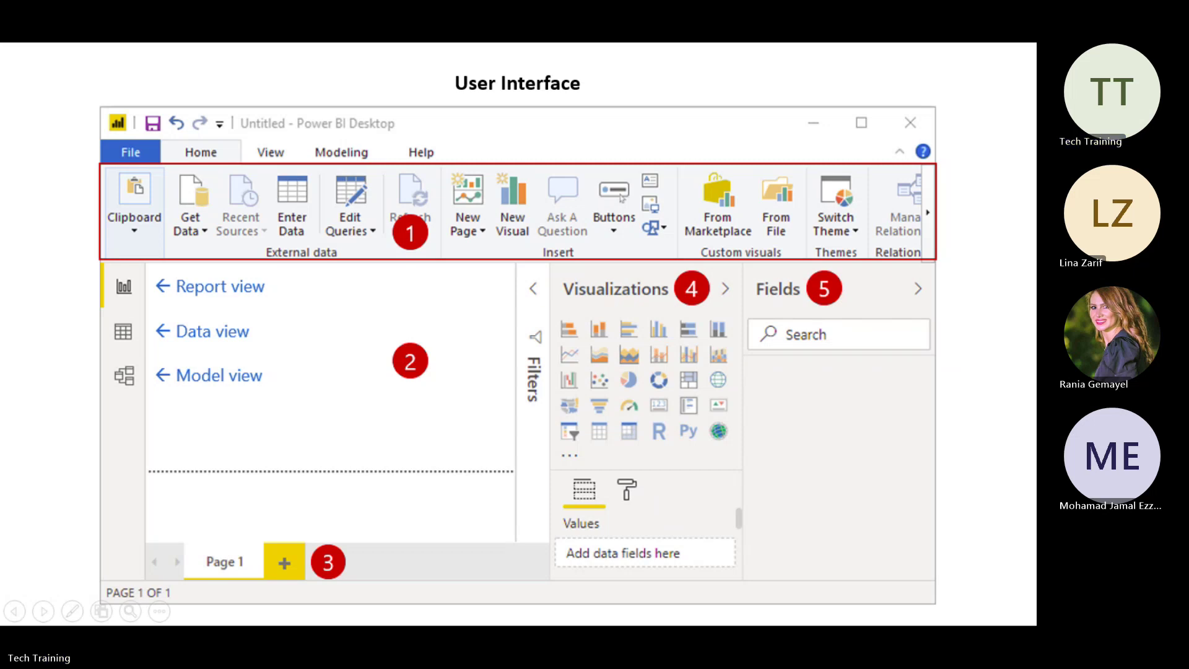
Switch back to Power BI Desktop and open the complete Get Data list of data sources
key("alt+Tab")
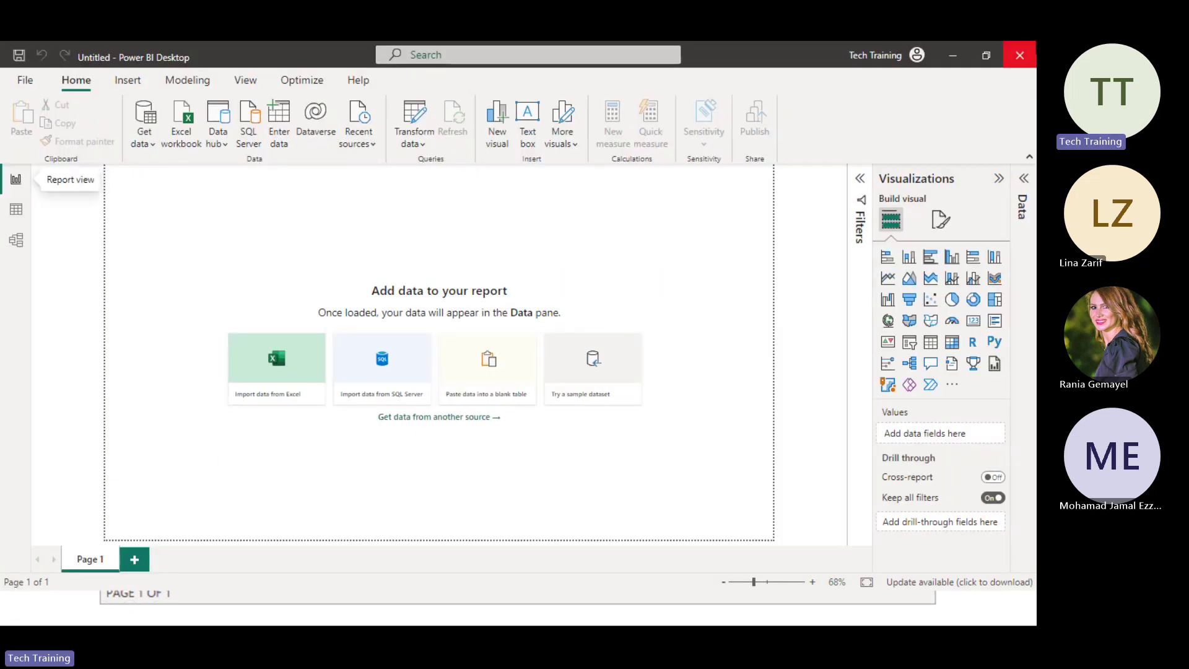
left_click(149, 129)
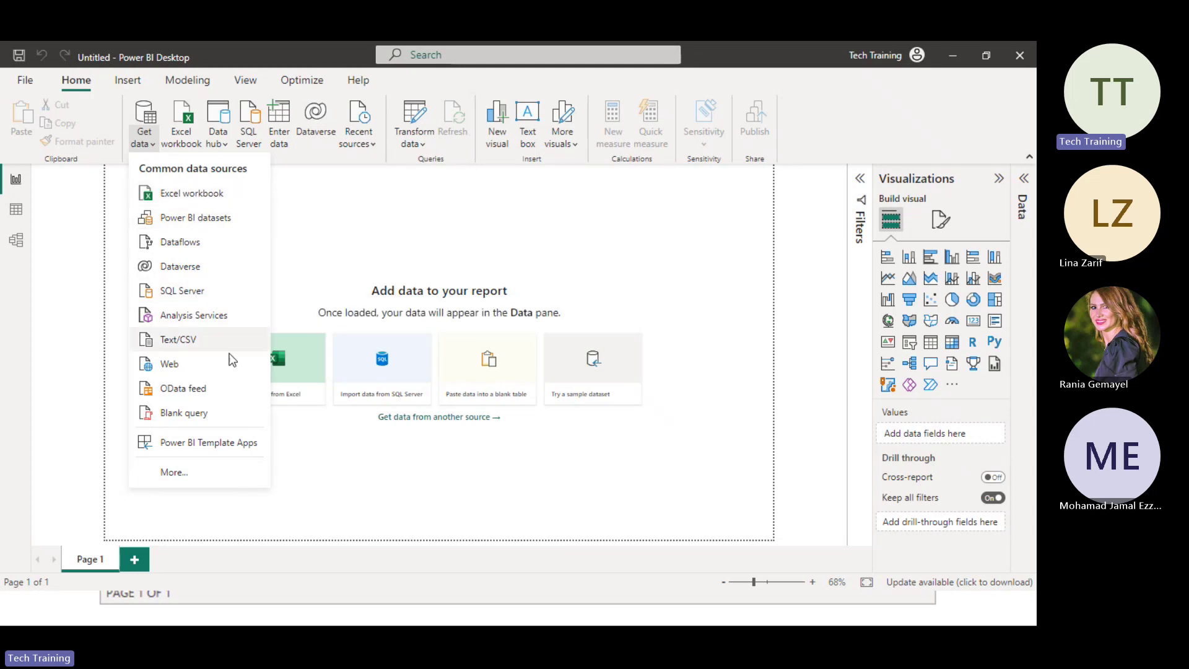
left_click(172, 473)
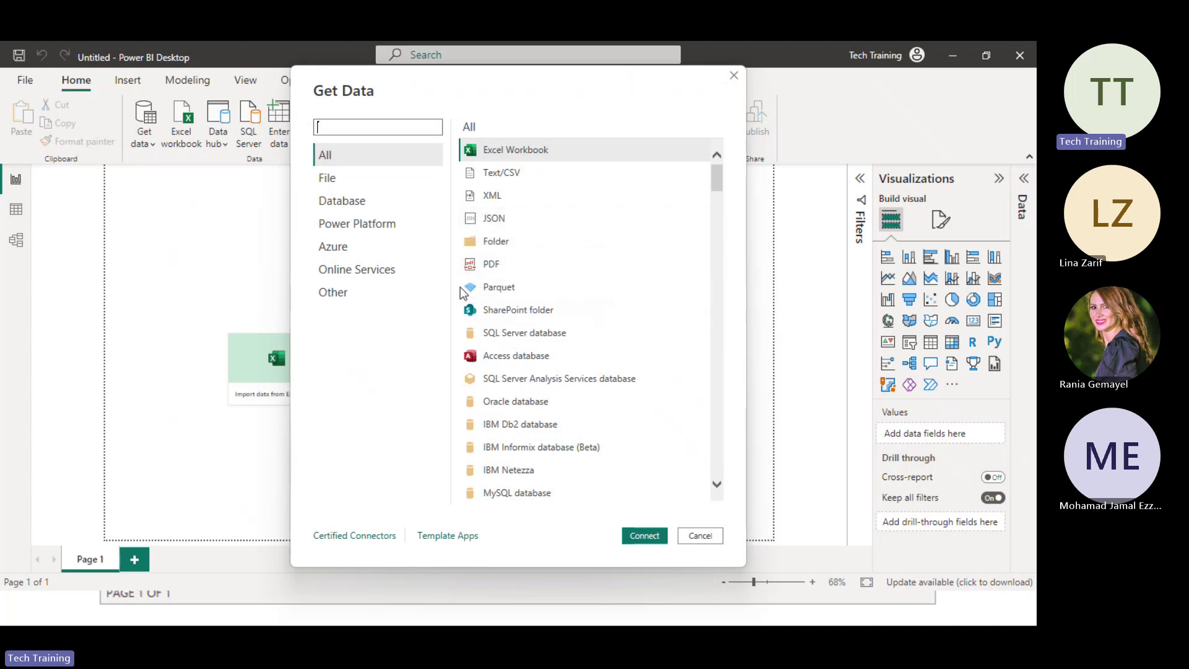
Examine the connectors offered in the File and Database categories of the data source list
left_click(324, 178)
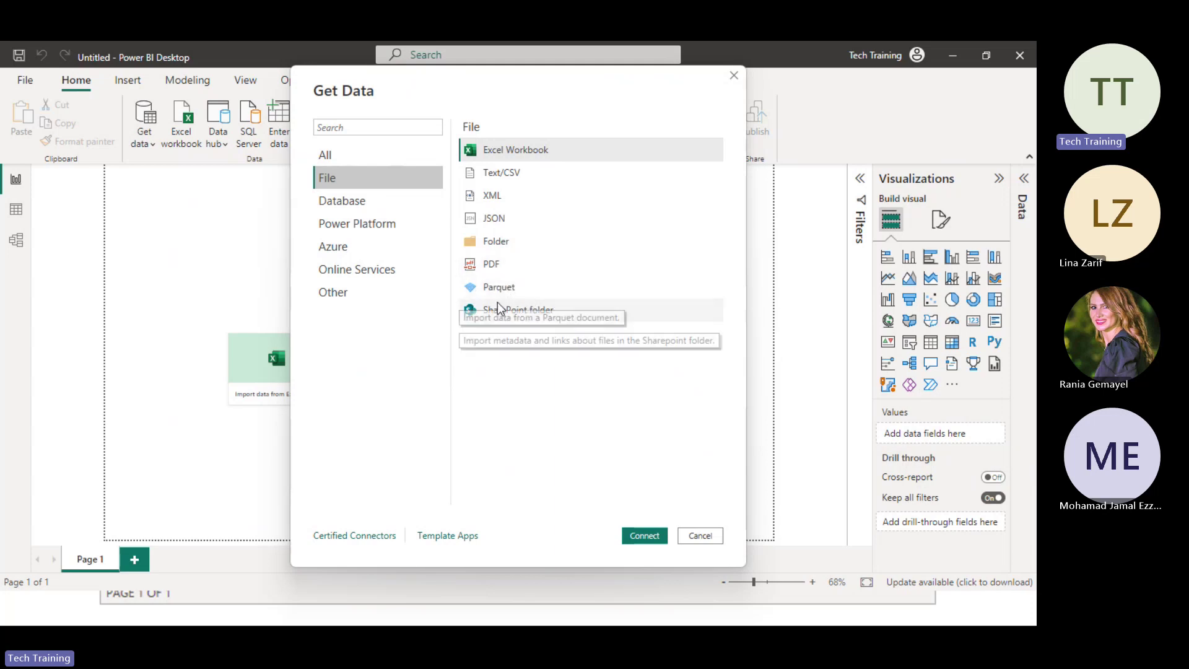
left_click(662, 296)
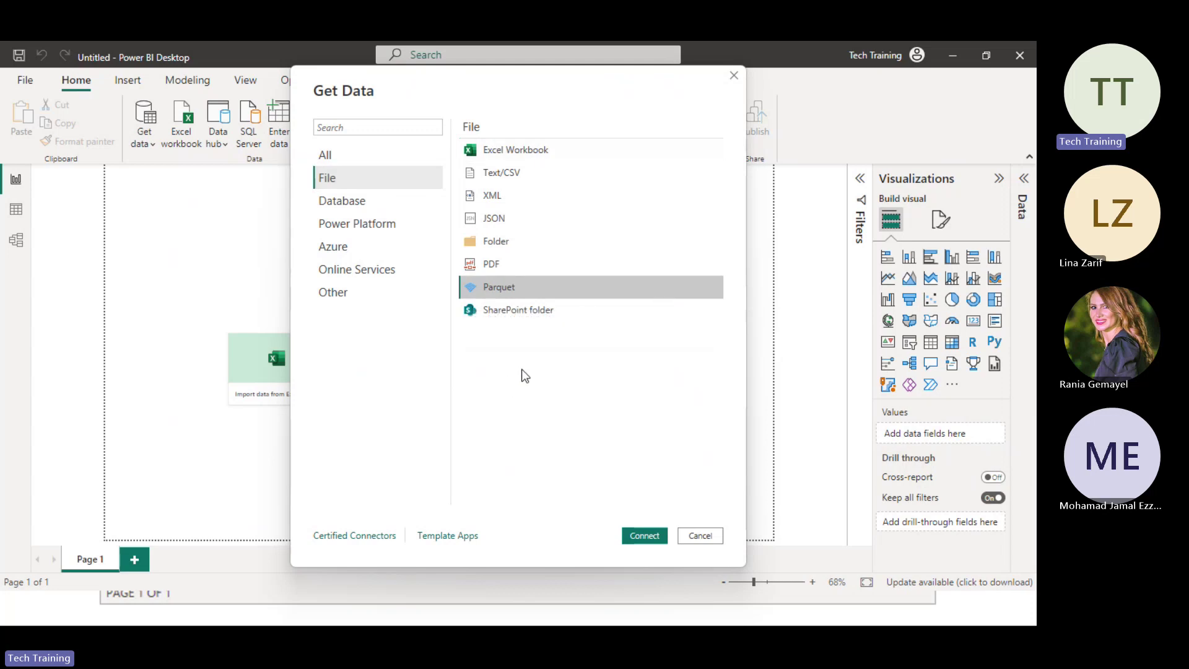
left_click(531, 317)
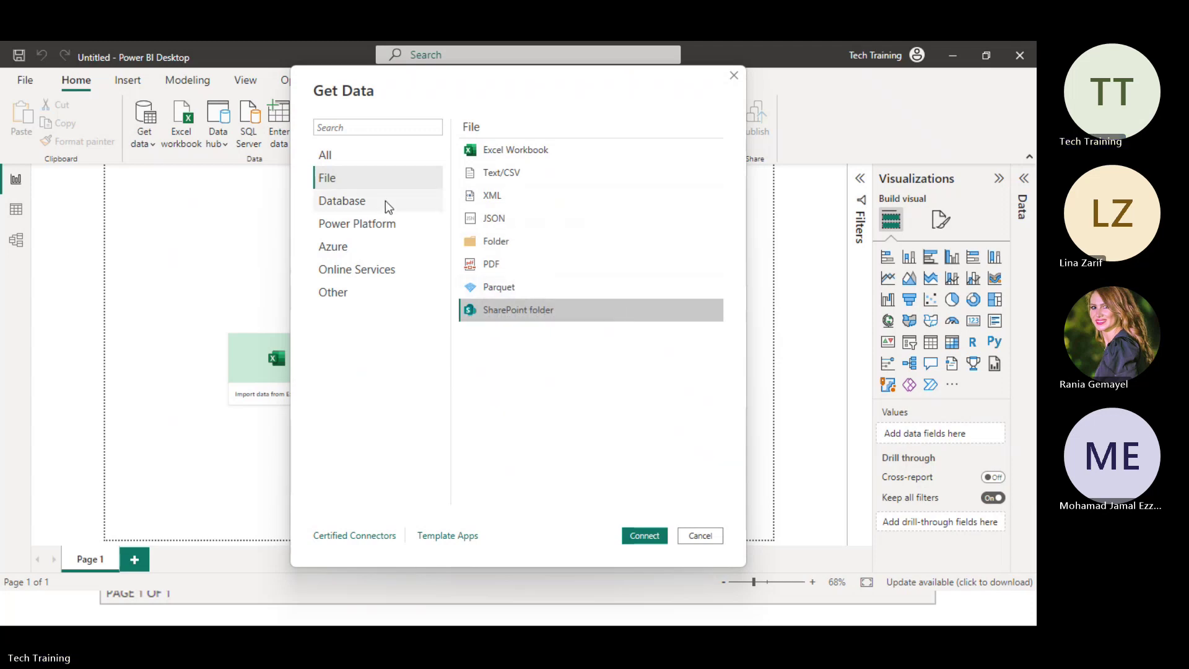
left_click(361, 207)
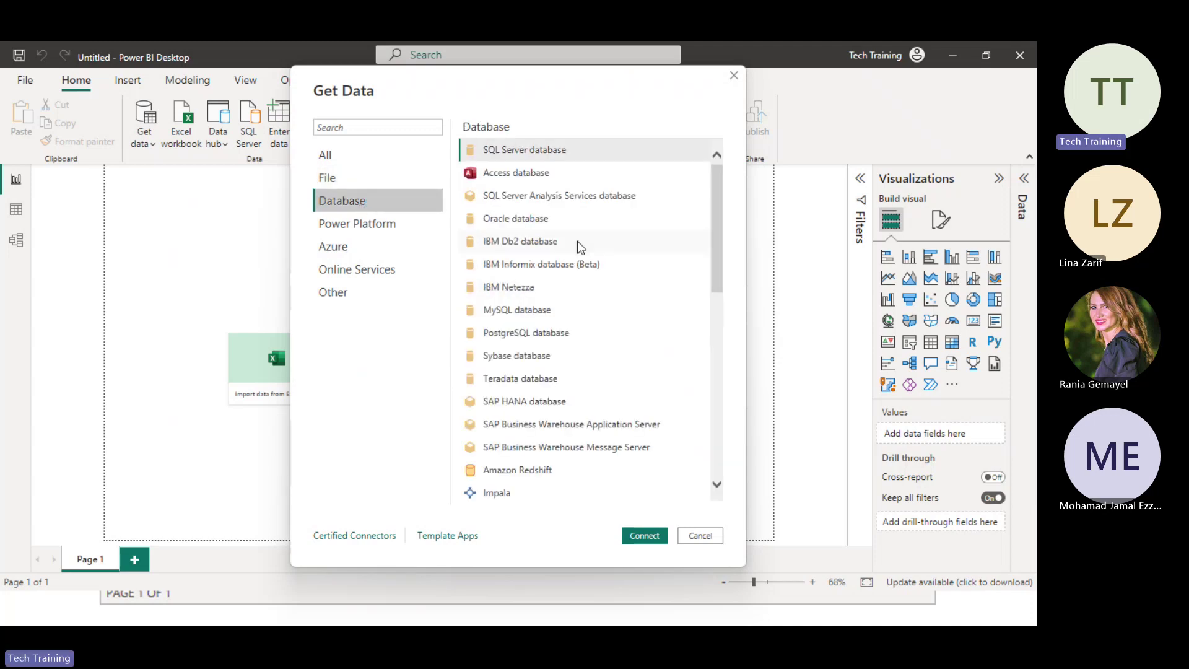
left_click_drag(721, 231, 712, 351)
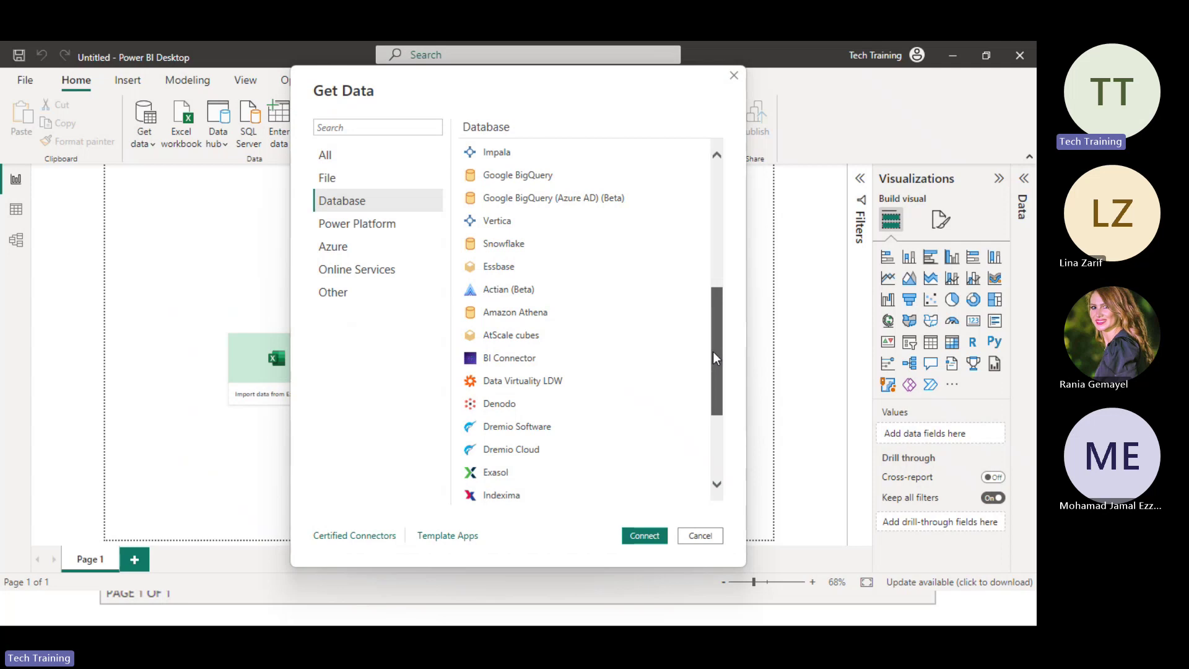
left_click_drag(713, 352, 726, 231)
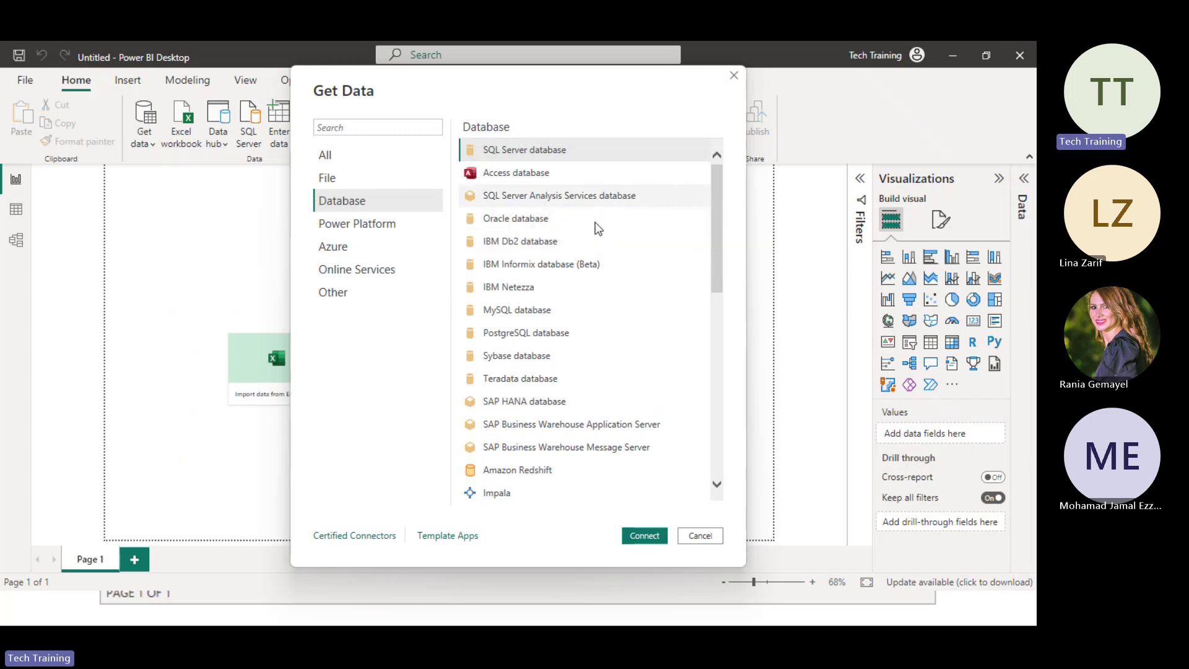
left_click_drag(719, 259, 722, 422)
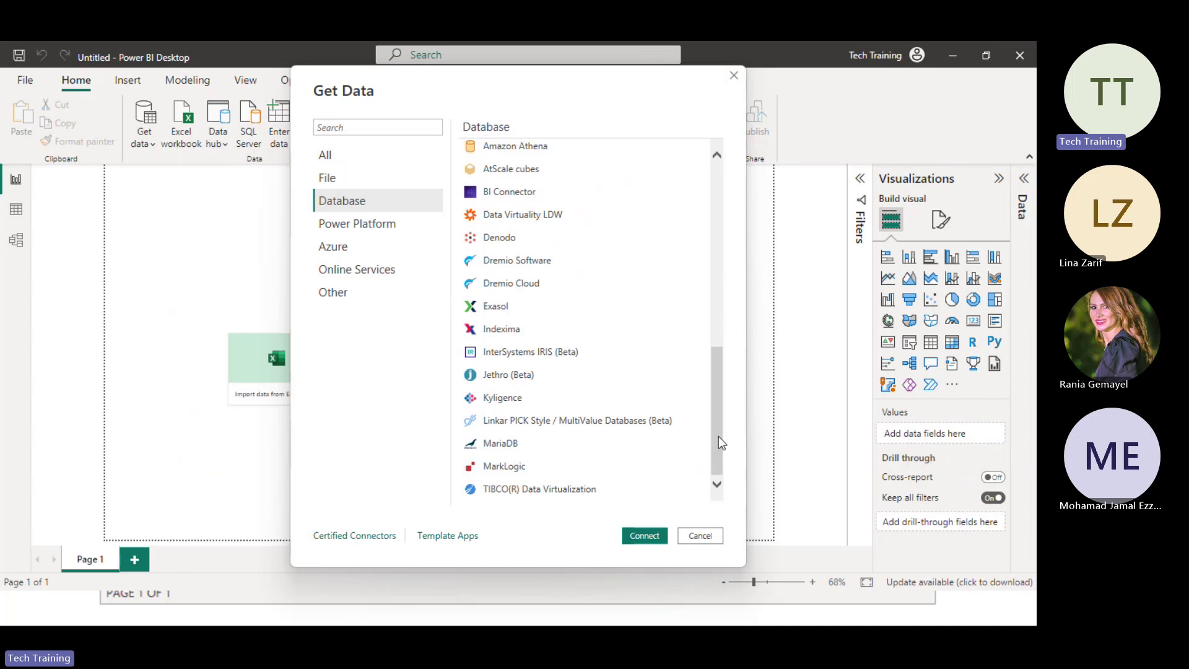
left_click_drag(719, 436, 748, 243)
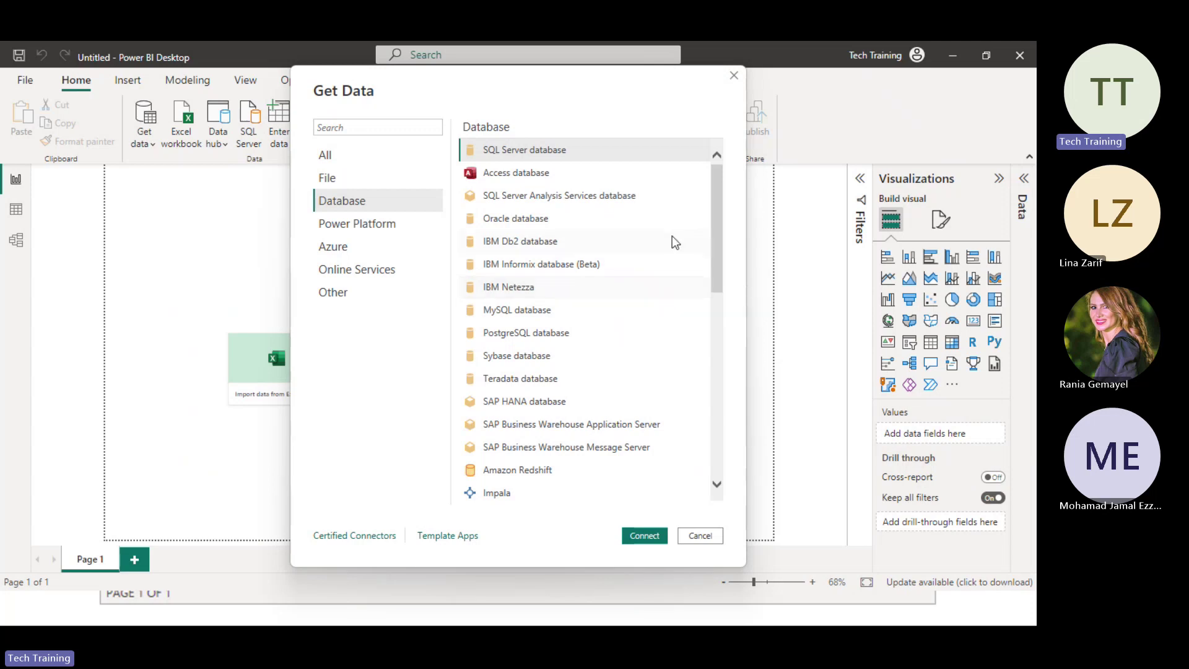
Examine the connectors offered in the Power Platform, Azure, Online Services and Other categories
left_click(394, 231)
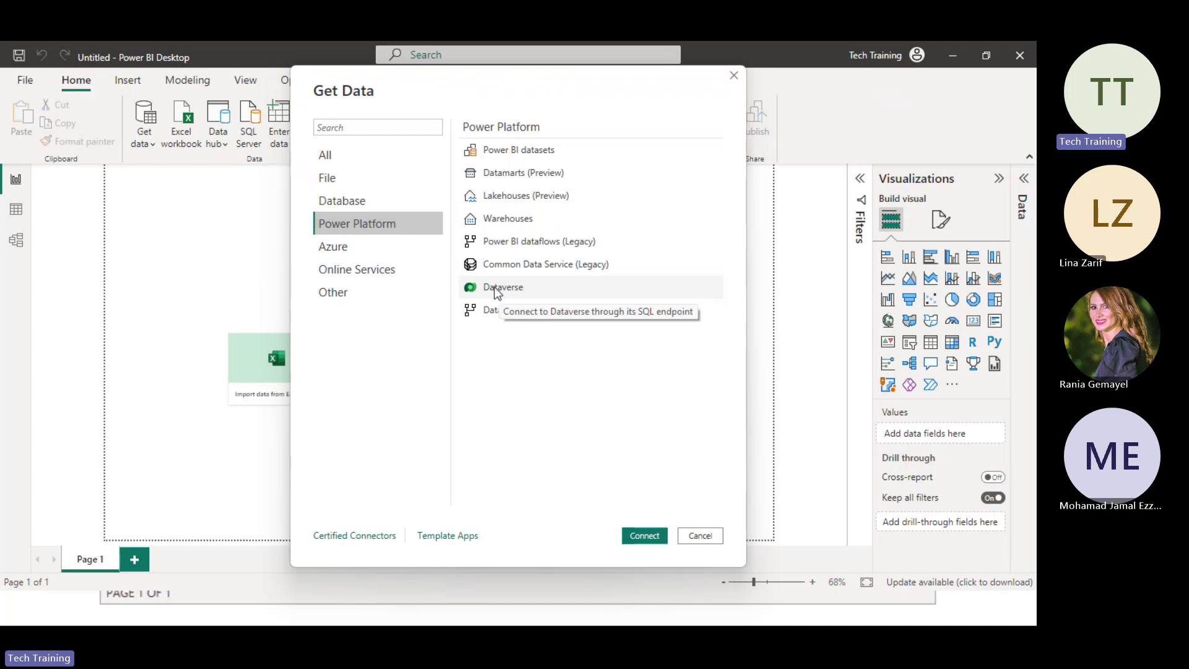
left_click(356, 246)
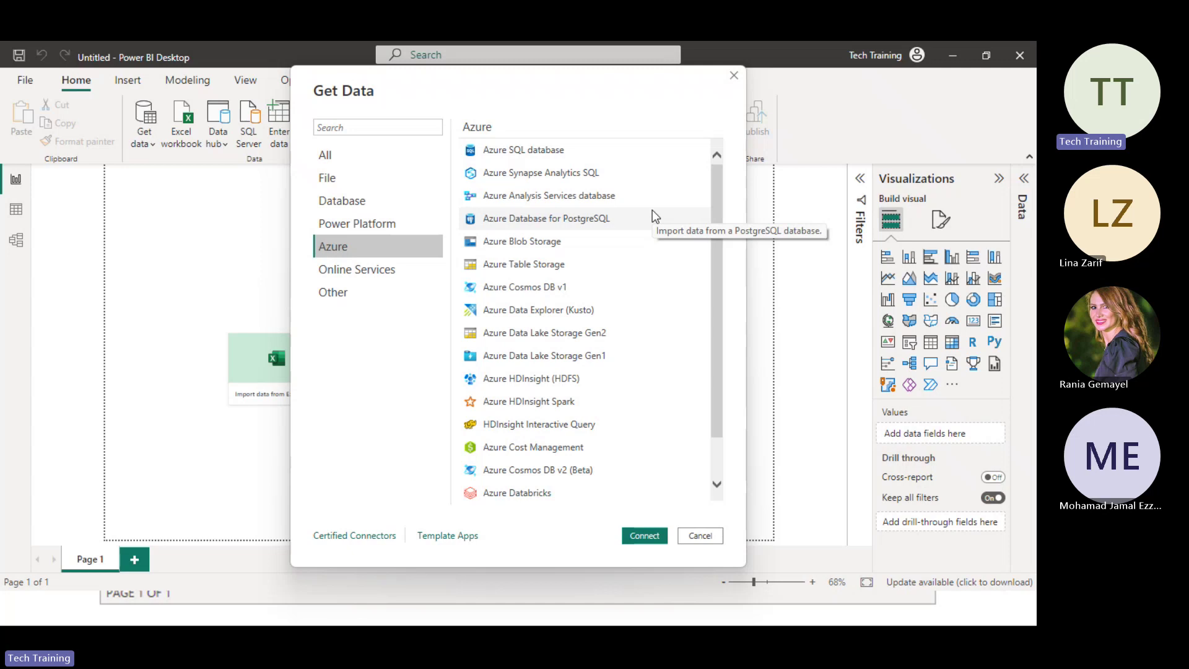
left_click(343, 269)
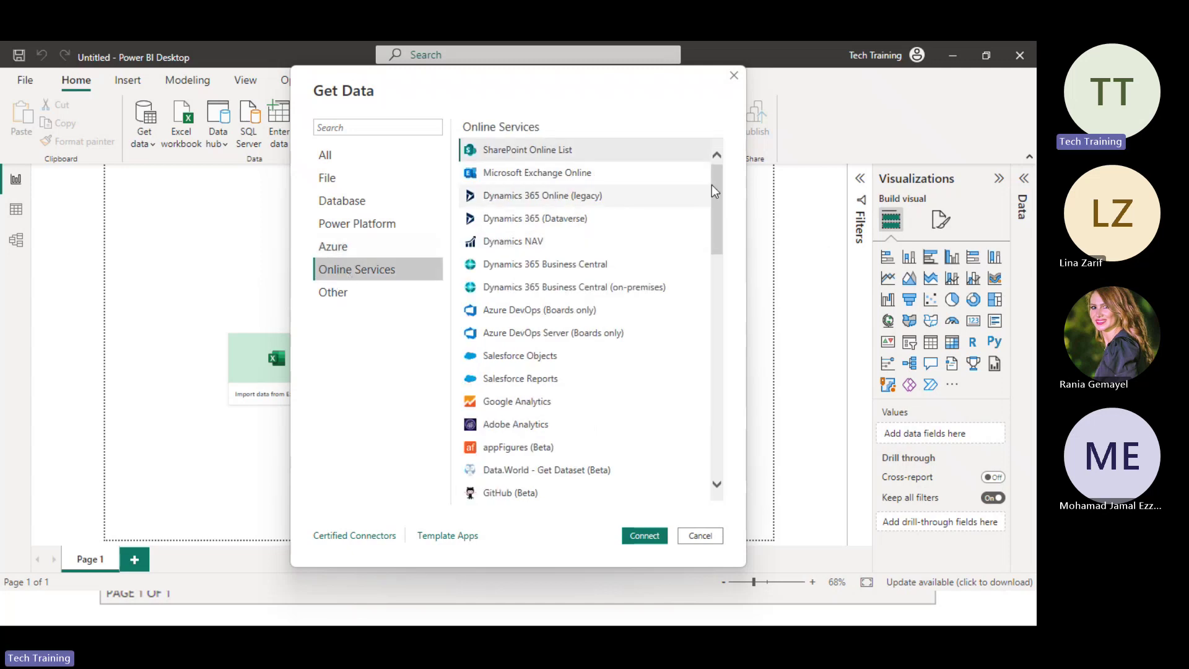
left_click_drag(722, 176, 694, 177)
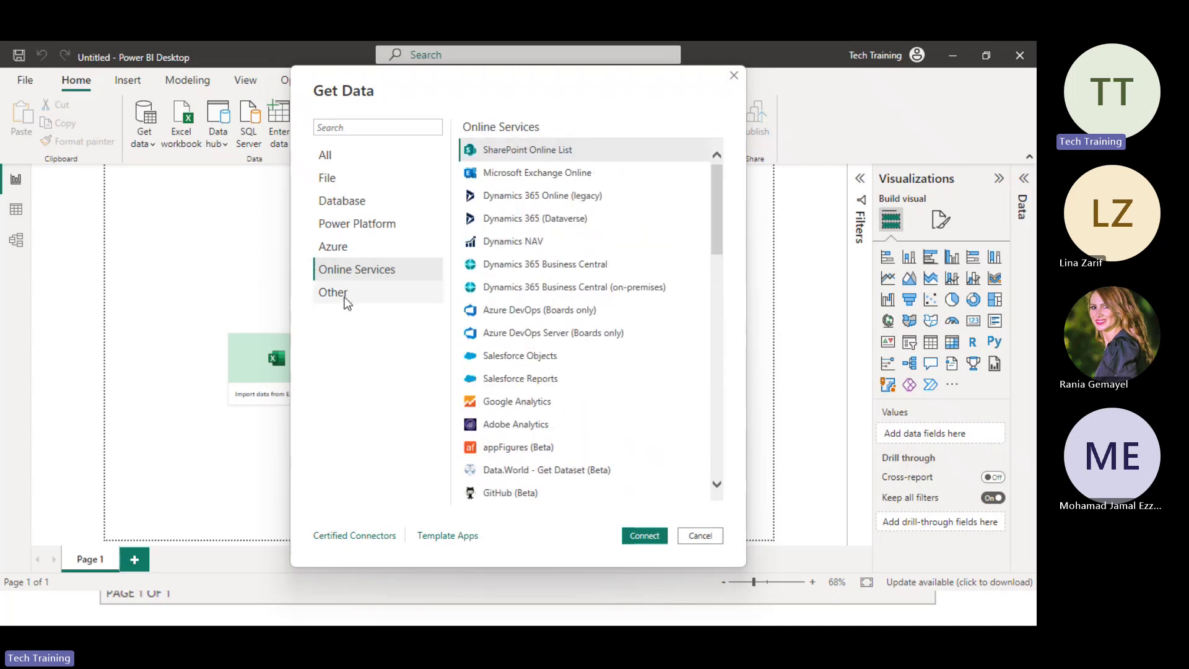
left_click(346, 297)
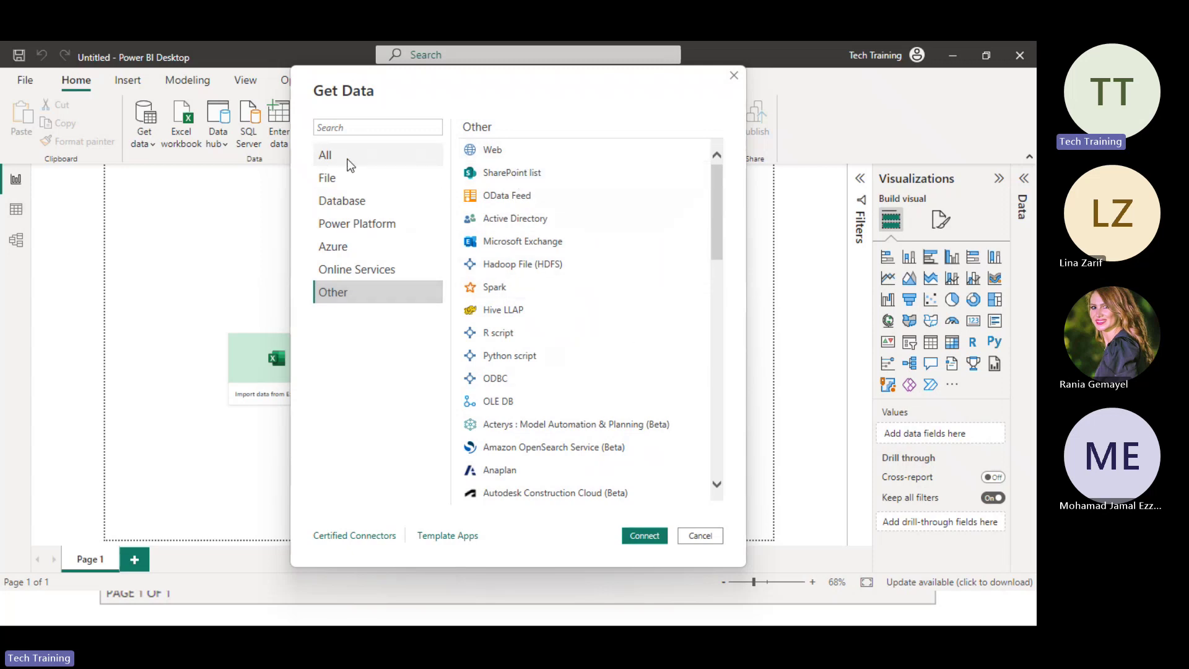
Connect to the Excel workbook Kevin Cookie Company Financials from the Datasets folder
left_click(325, 157)
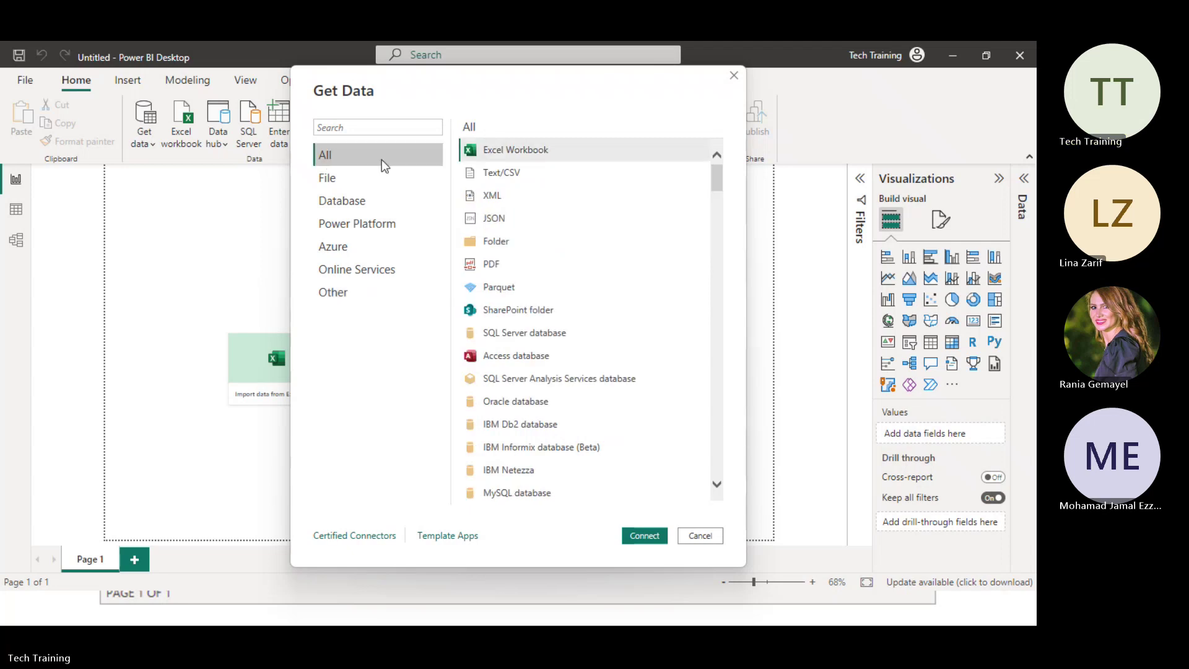
left_click(634, 536)
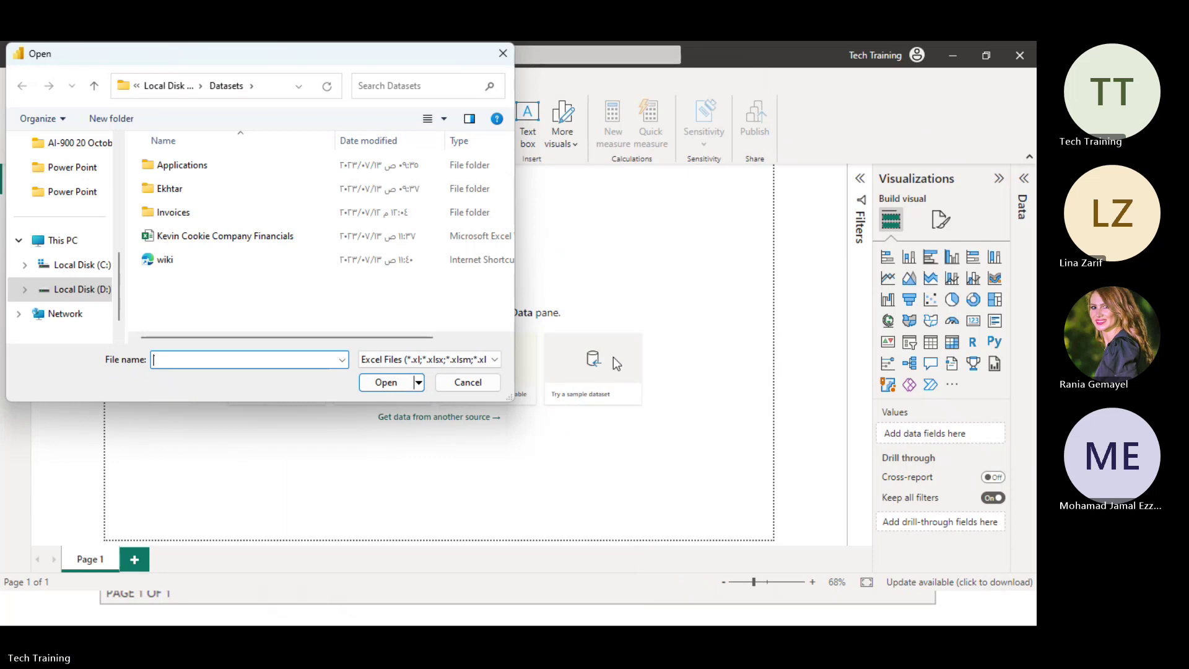
left_click(236, 241)
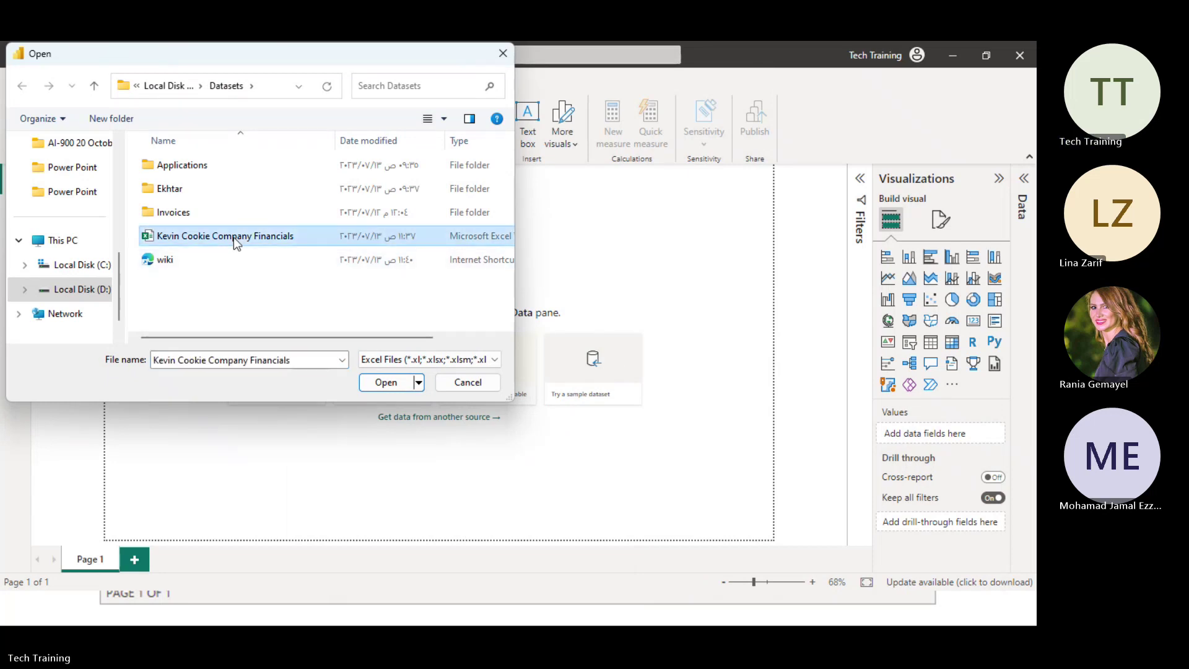
left_click(387, 385)
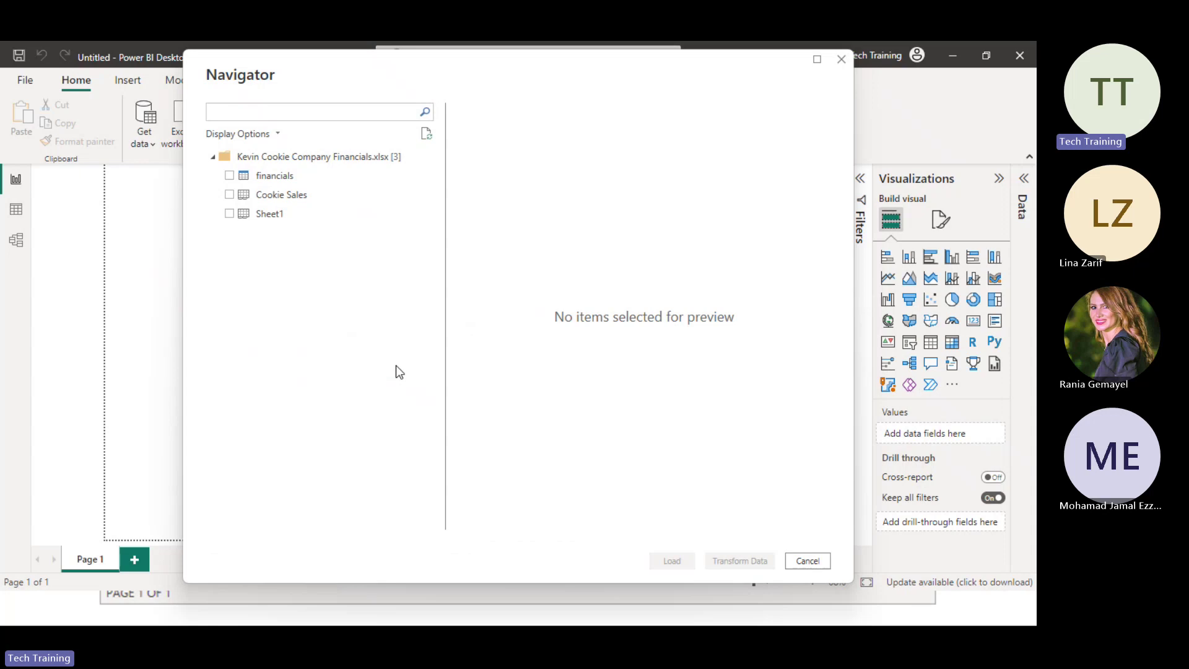
Preview the workbook's financials, Cookie Sales and Sheet1 items, and select financials and Cookie Sales for import
left_click(341, 178)
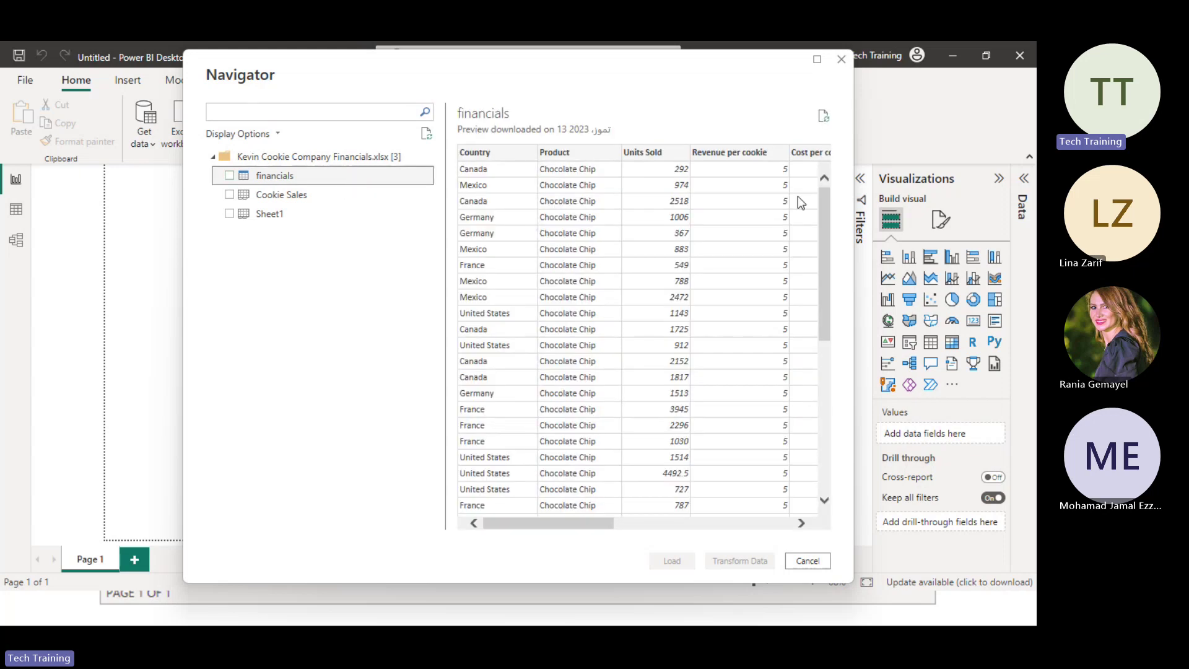
mouse_move(824, 211)
left_mouse_down()
mouse_move(824, 307)
mouse_move(804, 218)
left_mouse_up()
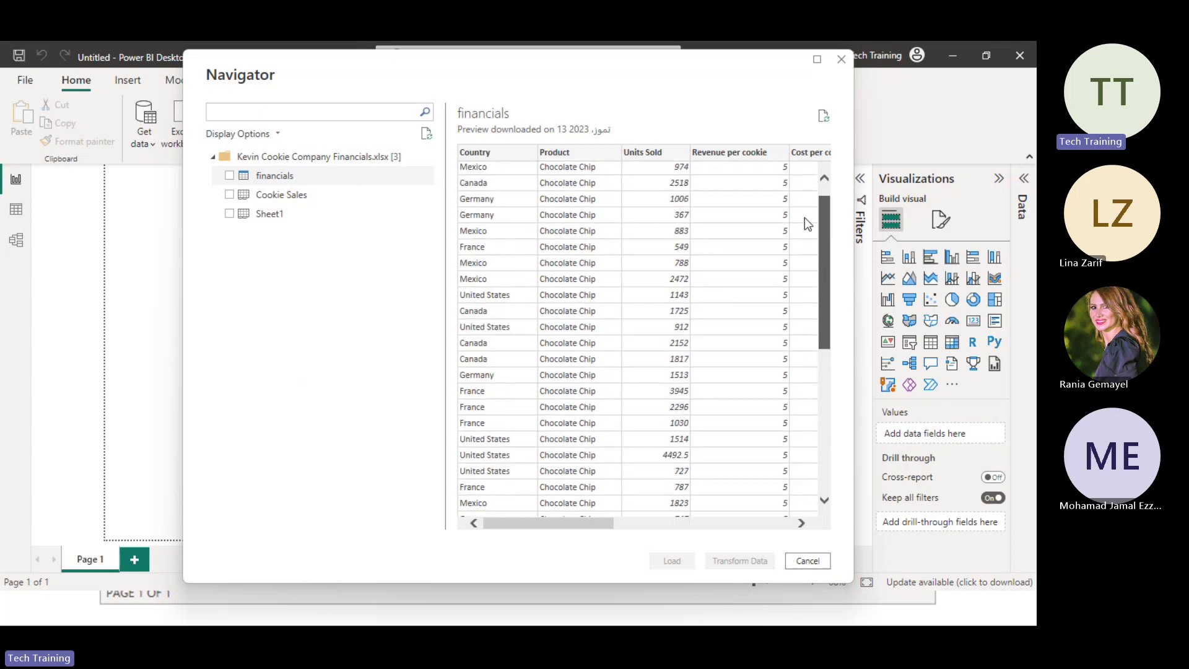
left_click(297, 197)
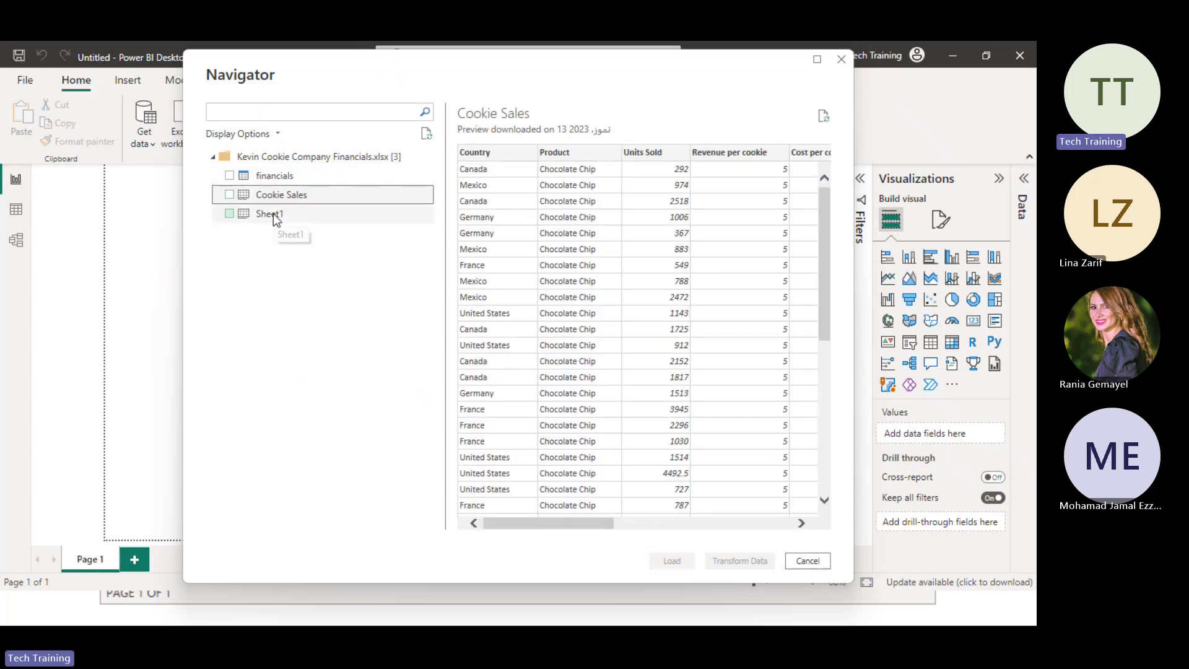
left_click(273, 213)
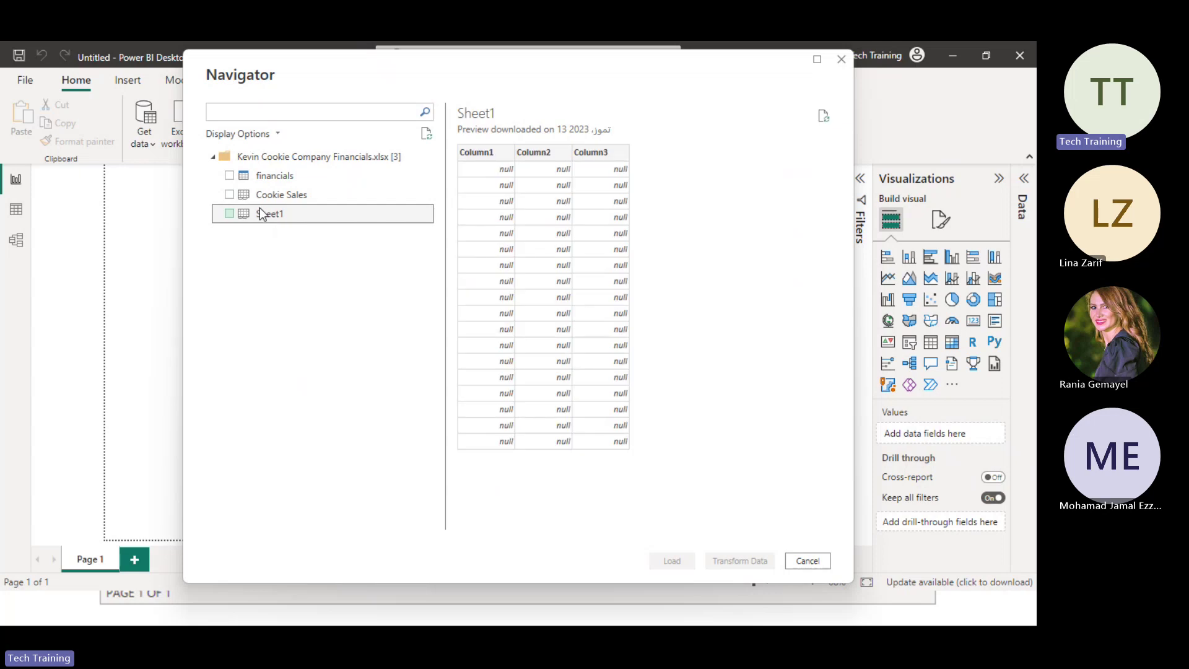
left_click(229, 178)
left_click(229, 195)
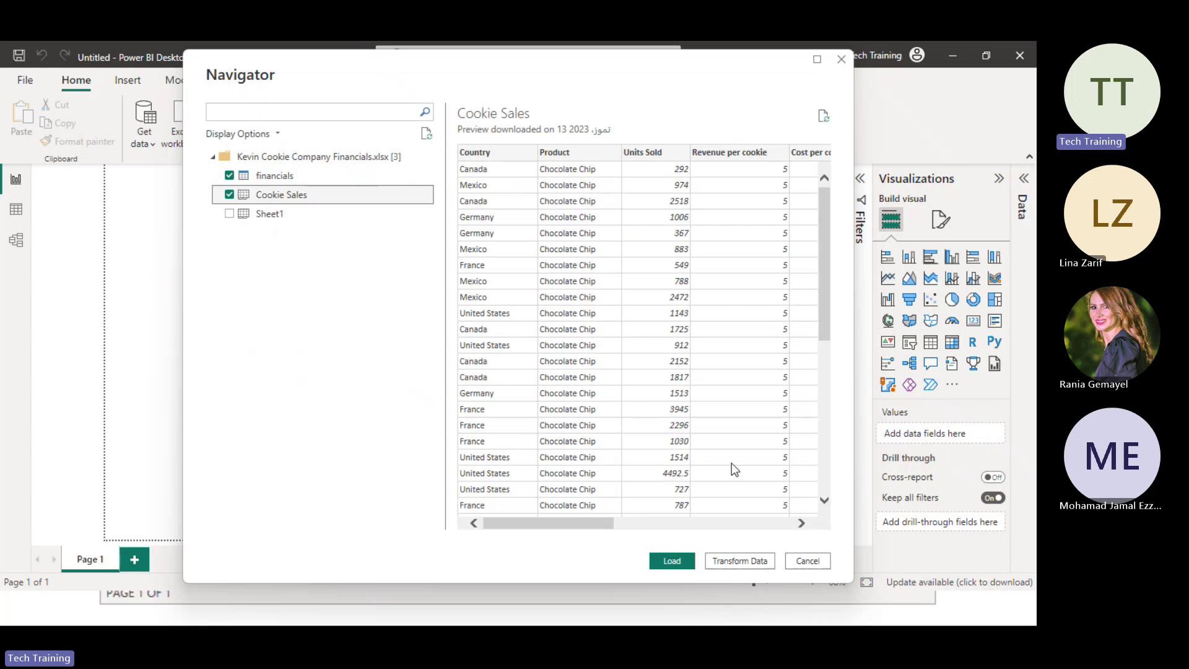
Open the selected tables for transformation and refresh the Cookie Sales preview to inspect its columns
left_click(731, 560)
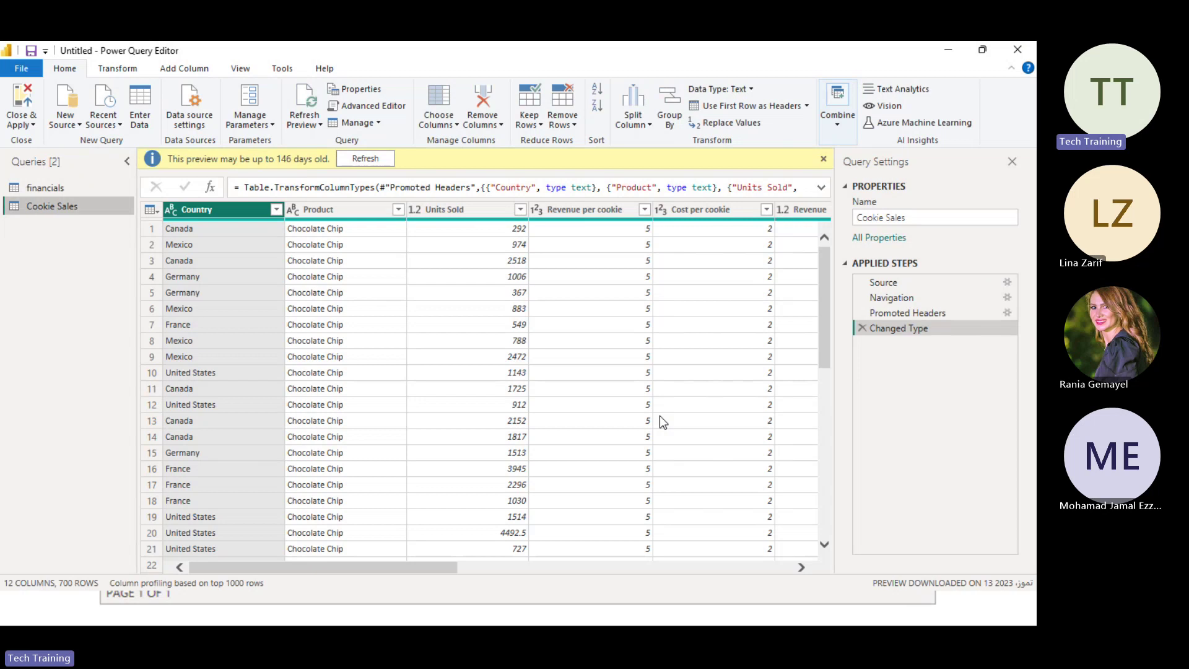
left_click(362, 159)
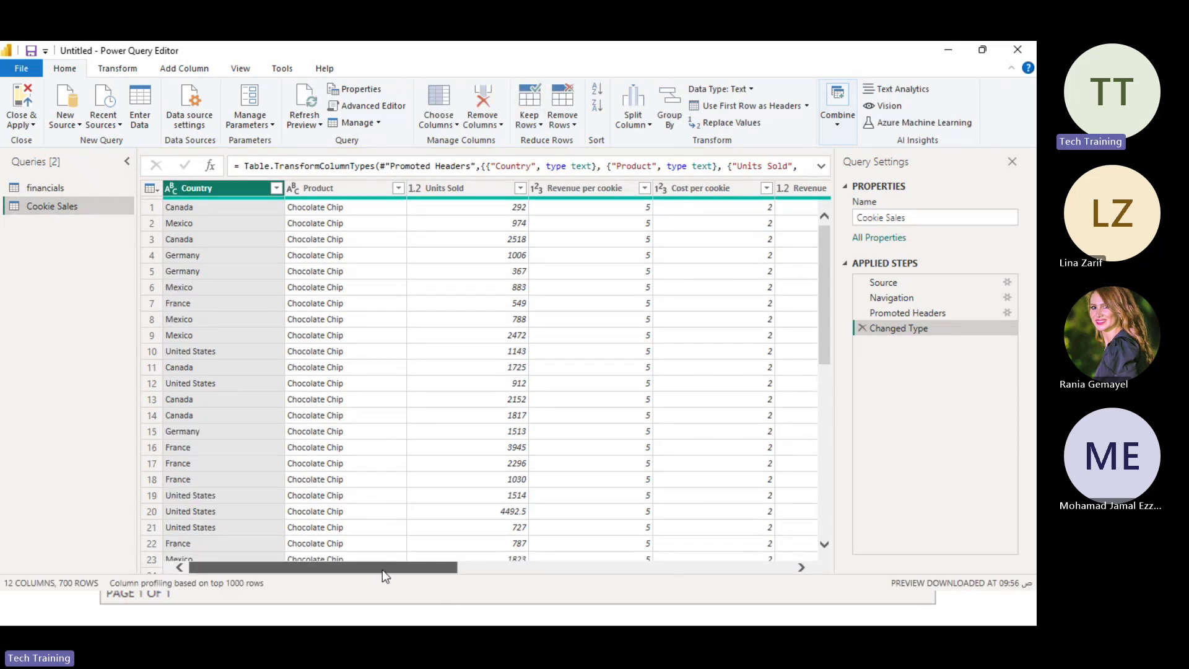
left_click_drag(381, 570, 130, 568)
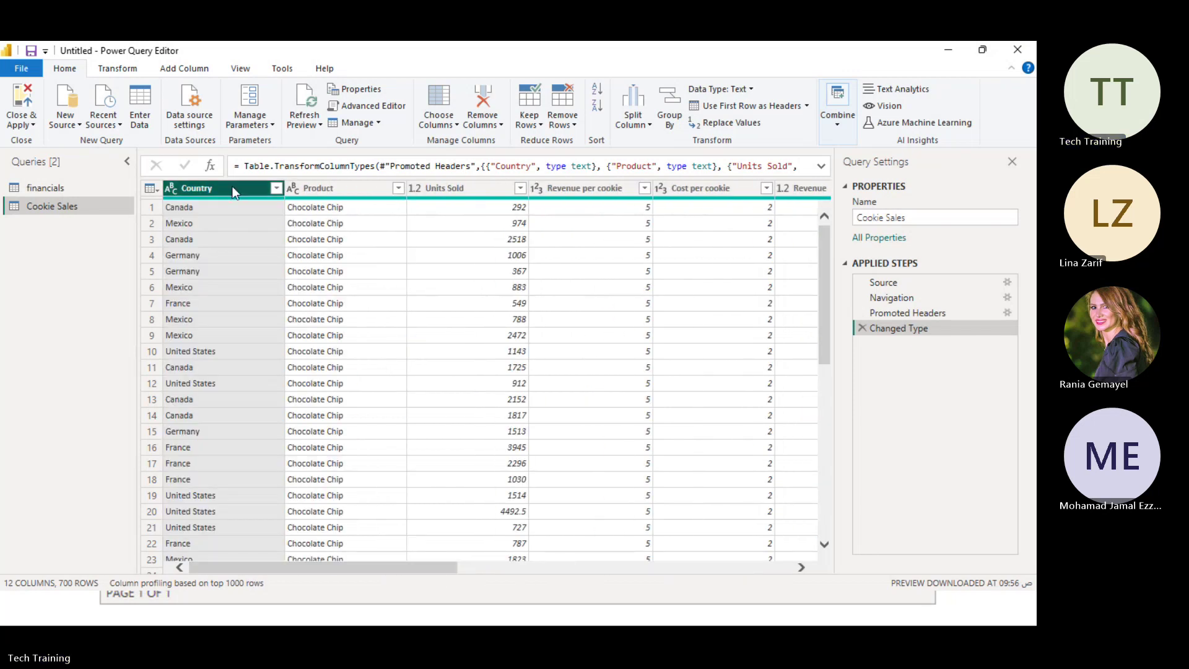
left_click(329, 192)
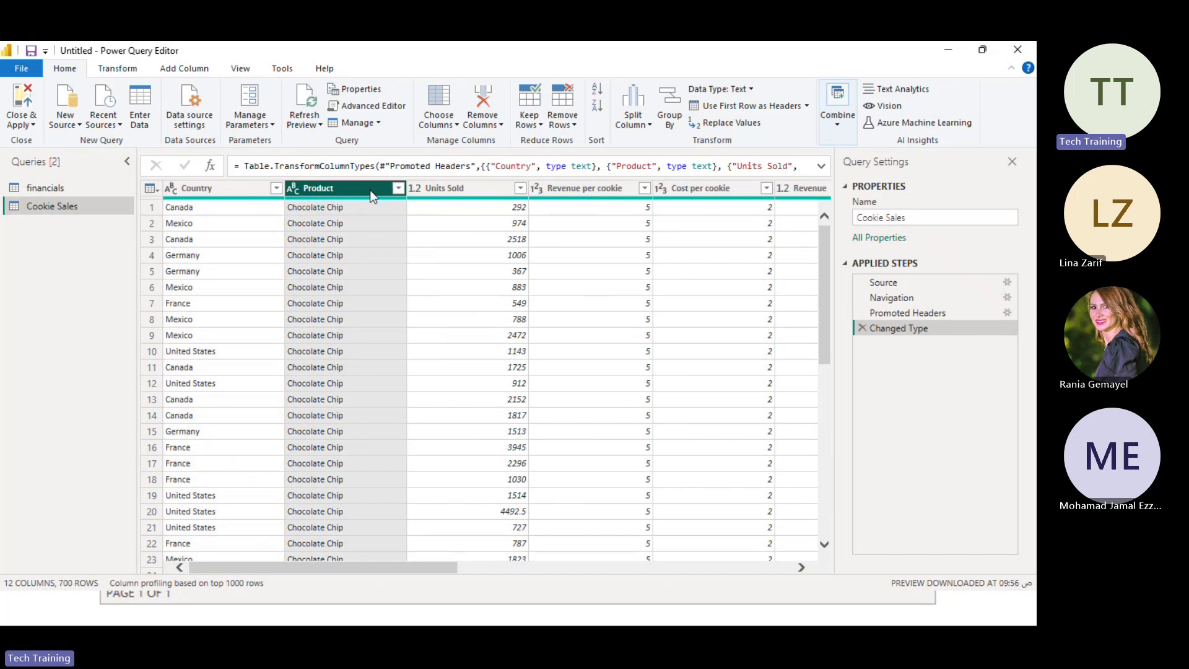
left_click(475, 188)
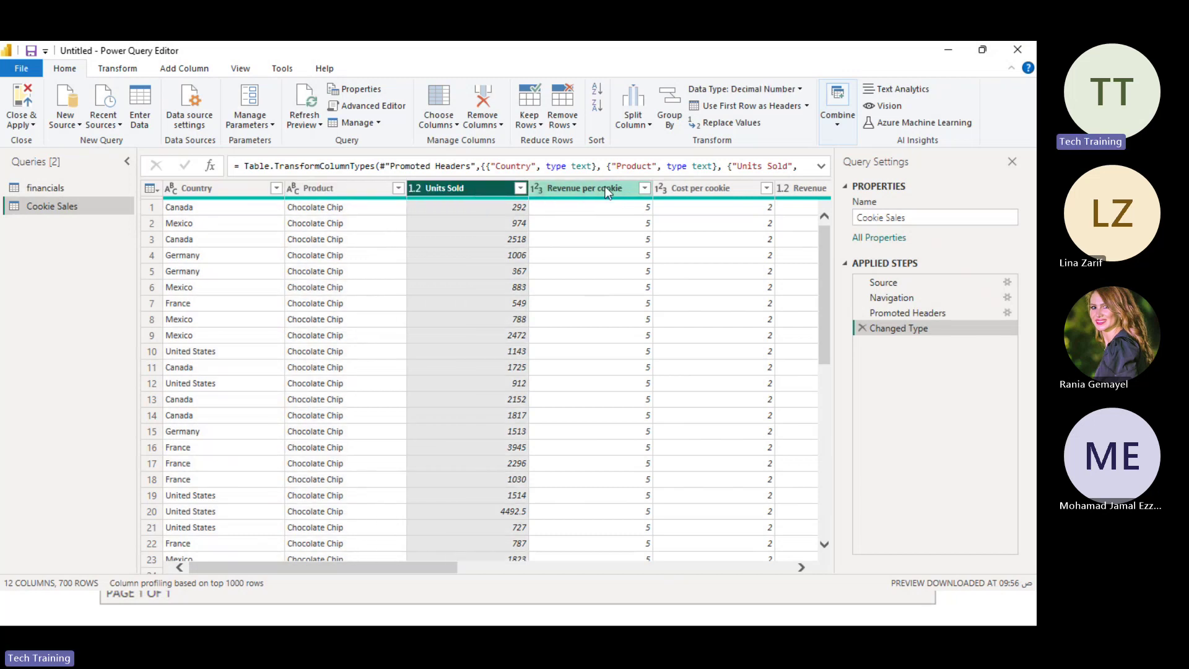
left_click(568, 188)
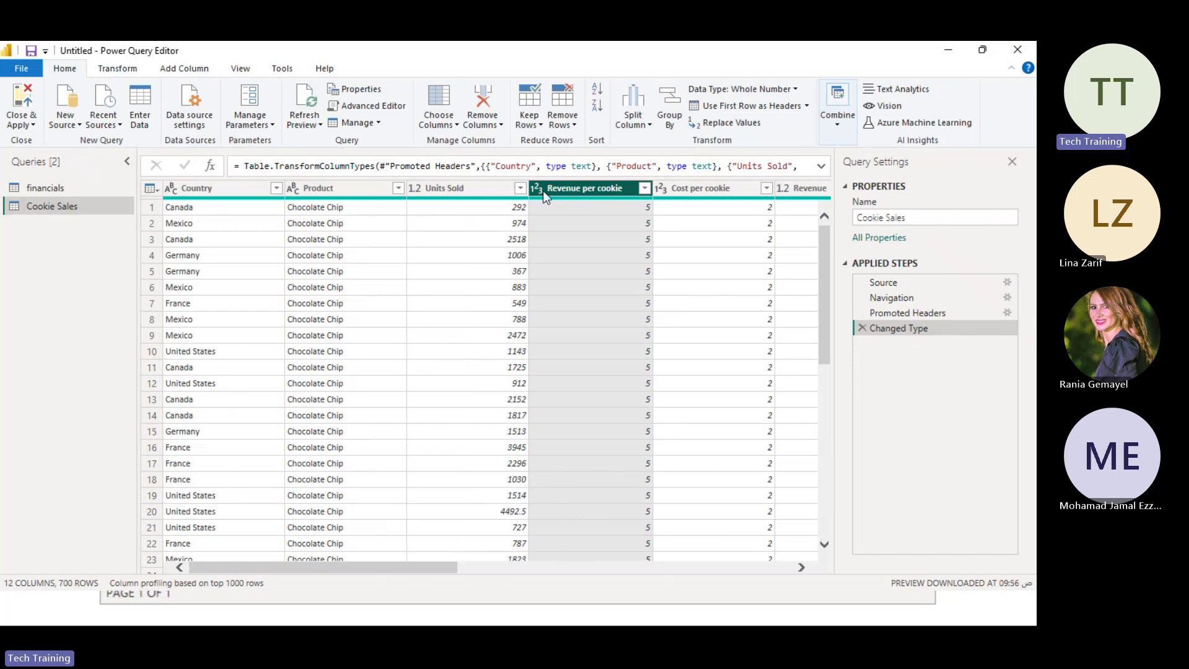
Rename the Units Sold column of the Cookie Sales query as UnitsSold
left_click(466, 187)
double_click(466, 187)
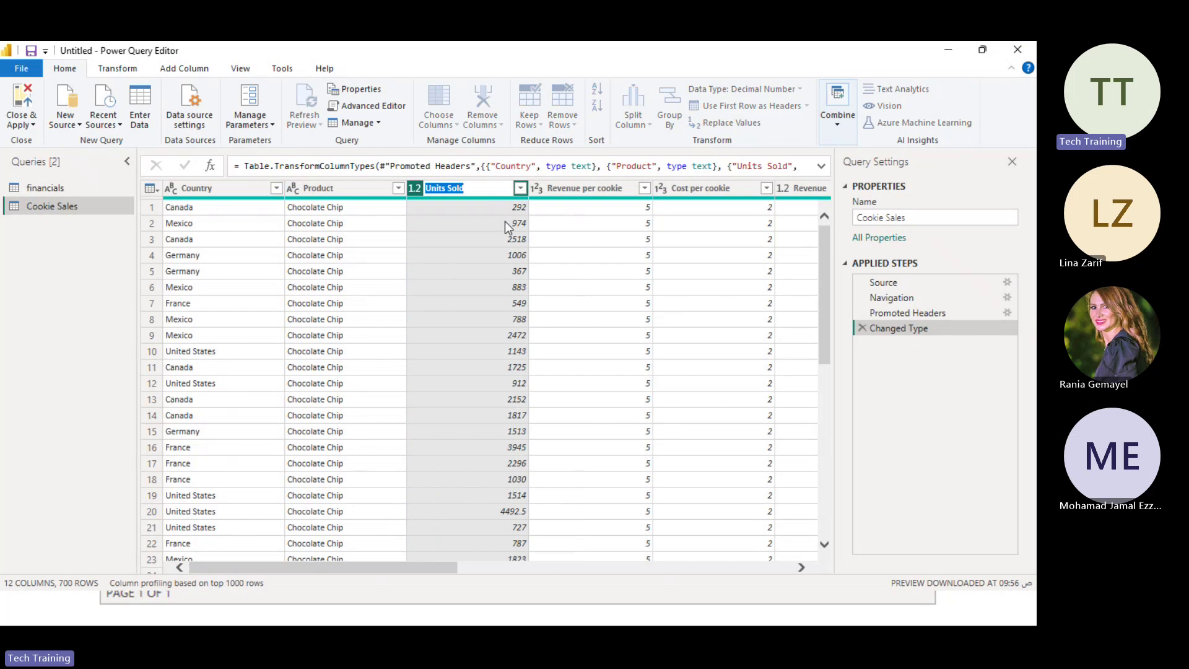
type("uNIT")
key("BackSpace")
key("BackSpace")
key("BackSpace")
key("BackSpace")
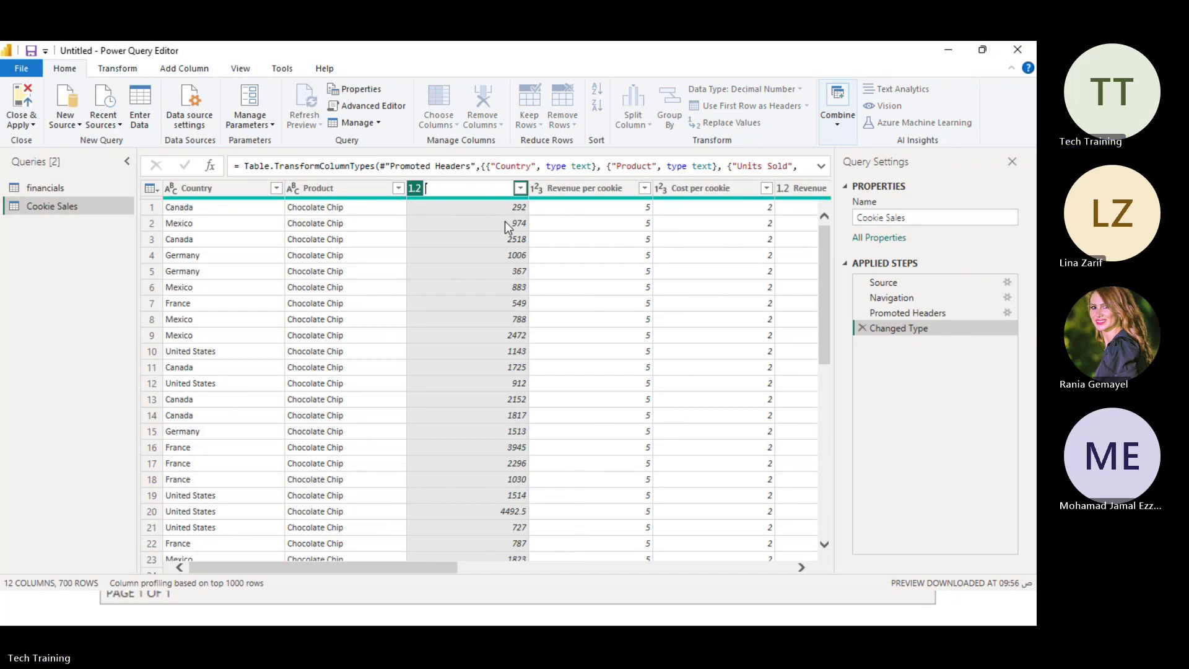
type("Units")
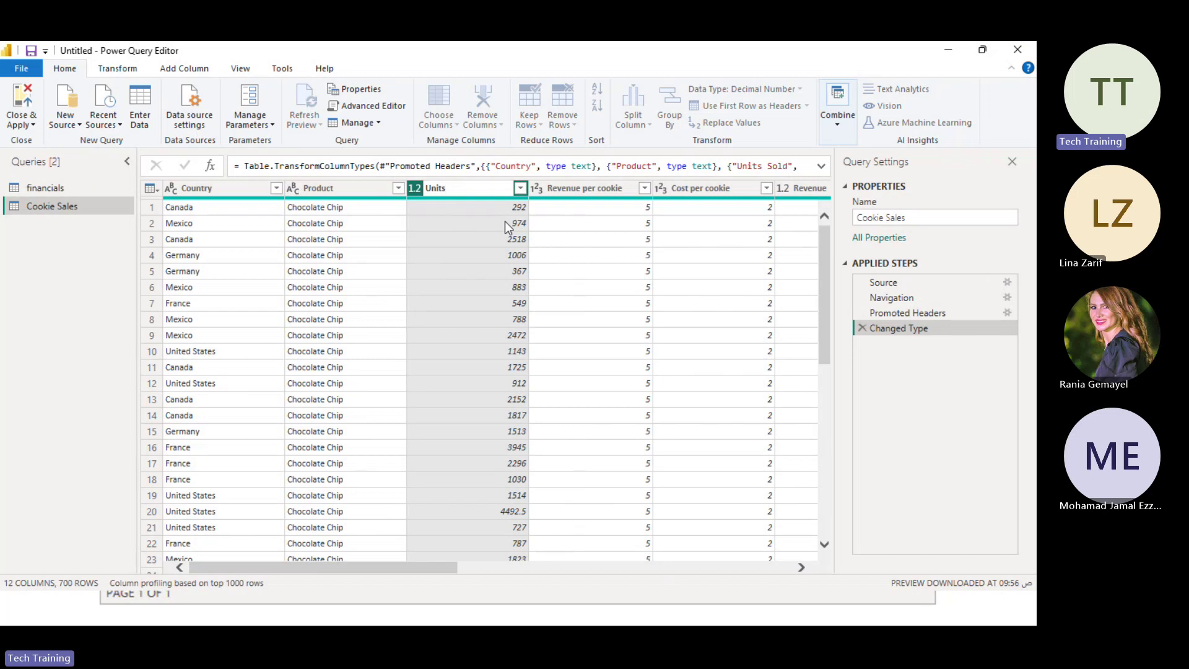
type("Sold")
key("Return")
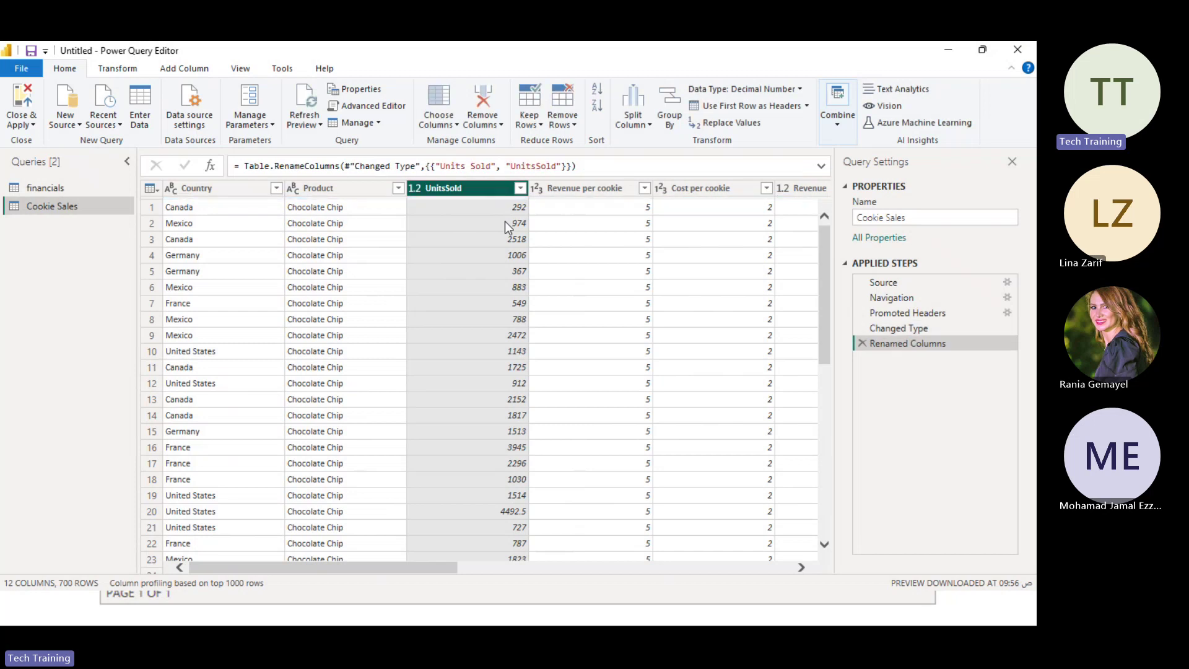
Remove the Revenue per cookie column from the Cookie Sales query
left_click(605, 195)
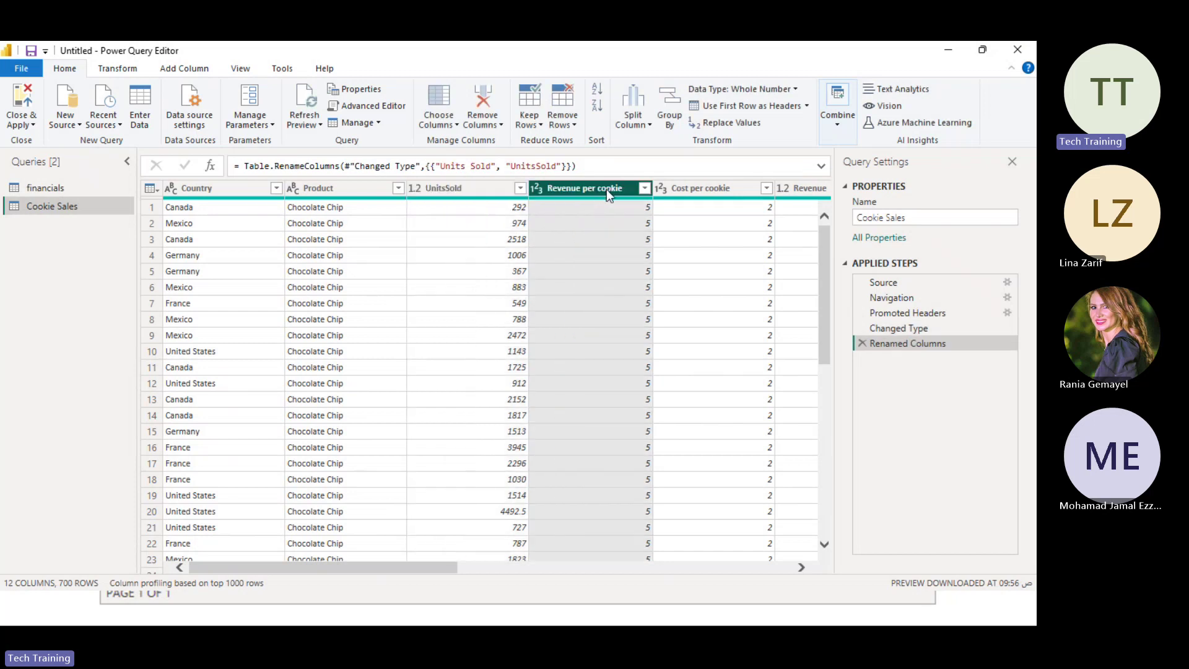
mouse_move(607, 188)
left_mouse_down()
mouse_move(702, 188)
mouse_move(537, 192)
mouse_move(732, 189)
left_mouse_up()
right_click(570, 192)
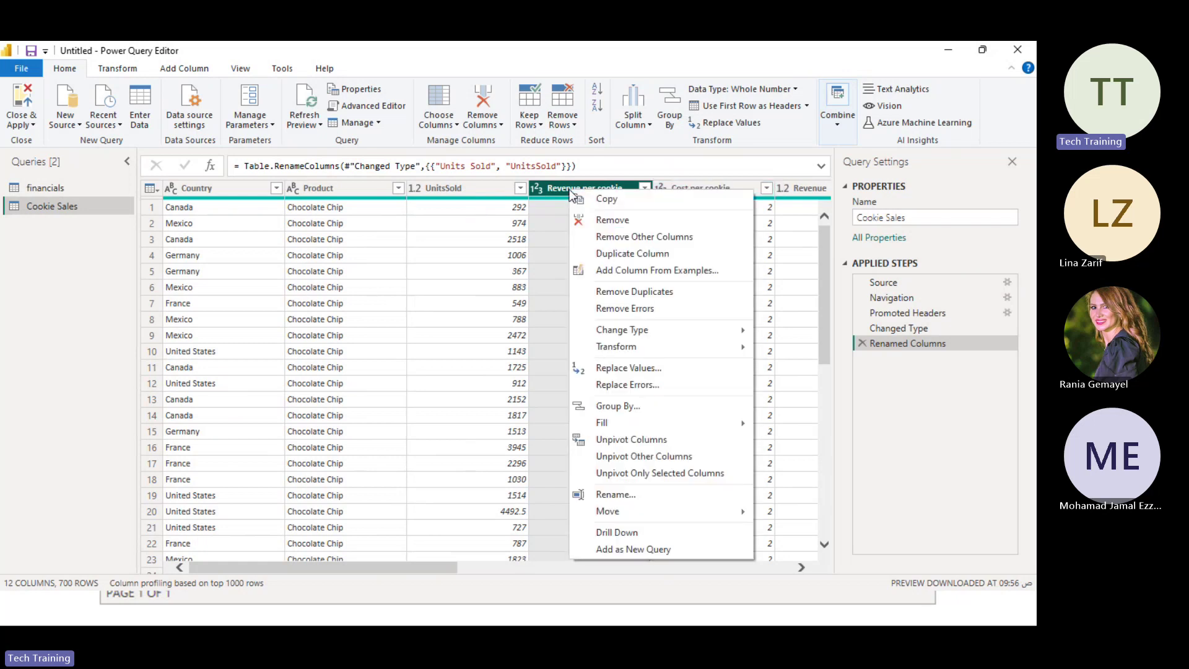
left_click(600, 221)
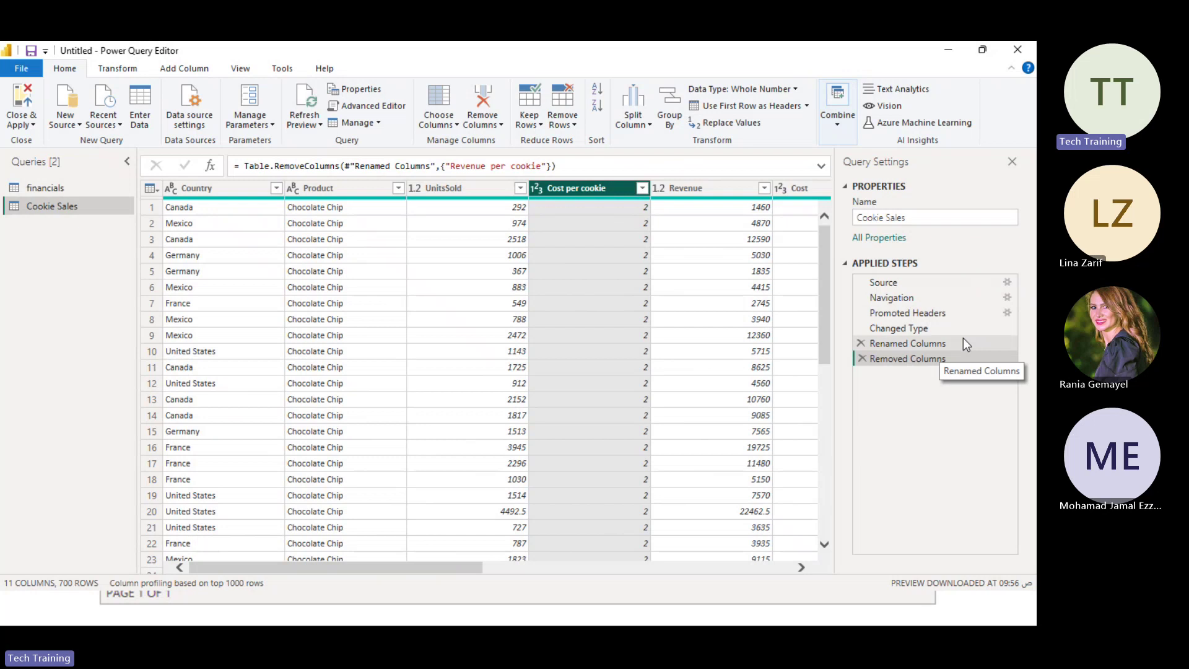
Delete the column removal and column rename from the Cookie Sales query's applied steps
left_click(861, 360)
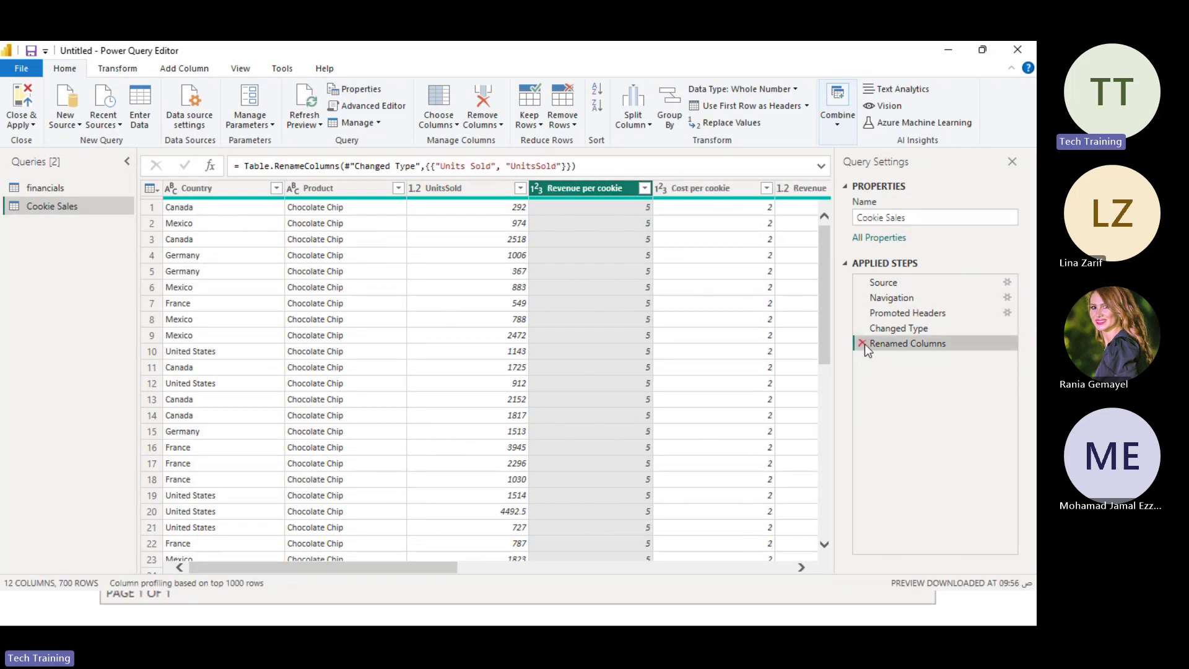
left_click(861, 344)
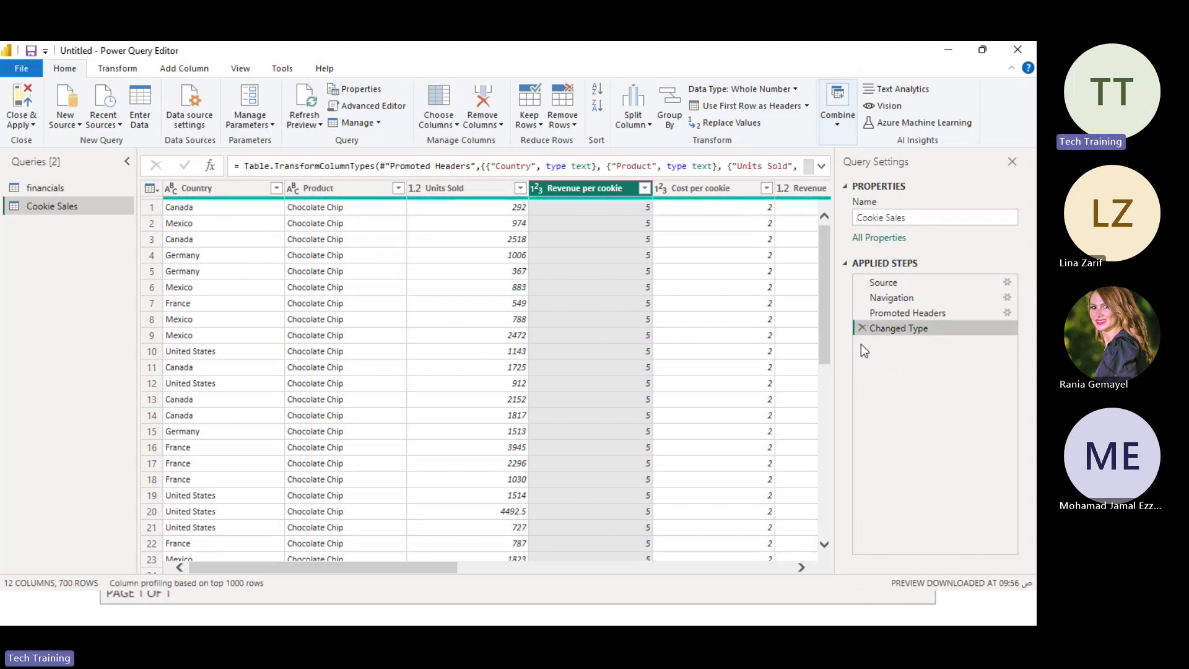
Examine the Product column's filter values and its available column operations, including the Change Type options
left_click(401, 191)
left_click(398, 189)
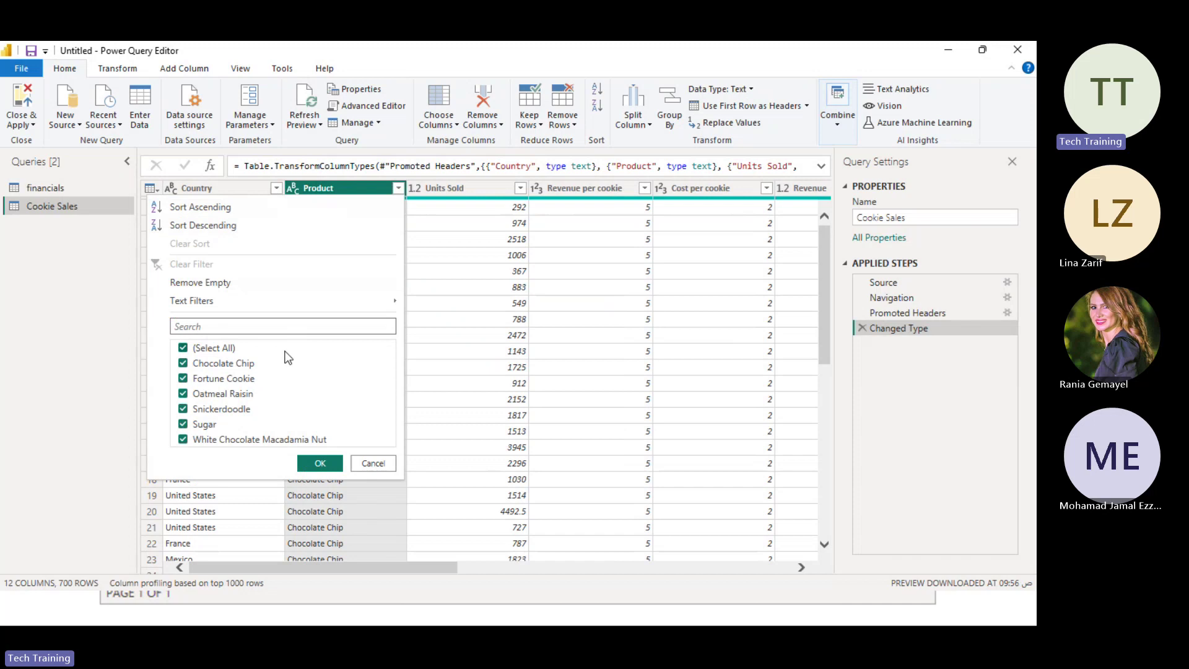
left_click(373, 464)
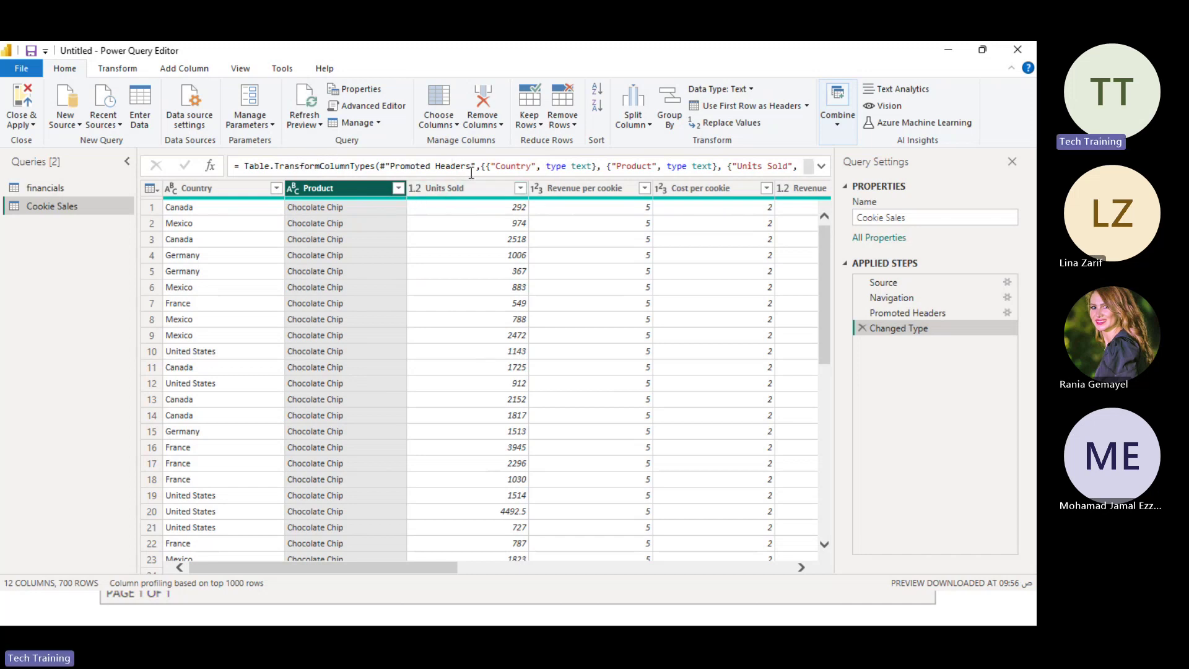
right_click(366, 207)
left_click(365, 191)
right_click(366, 191)
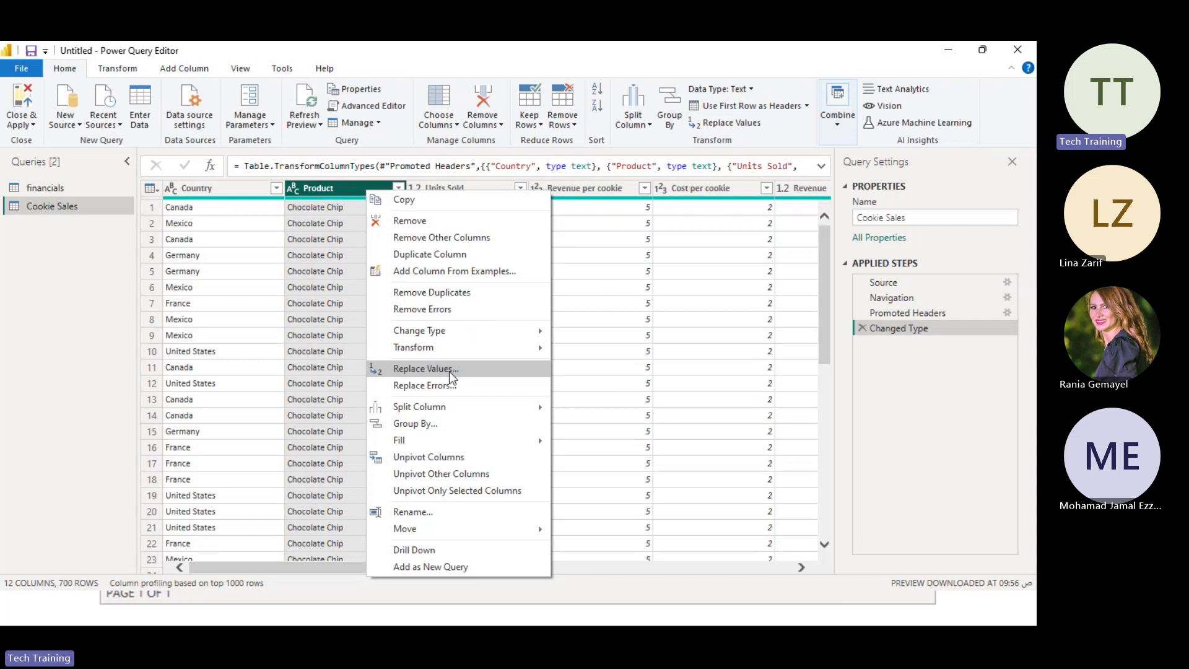
mouse_move(446, 349)
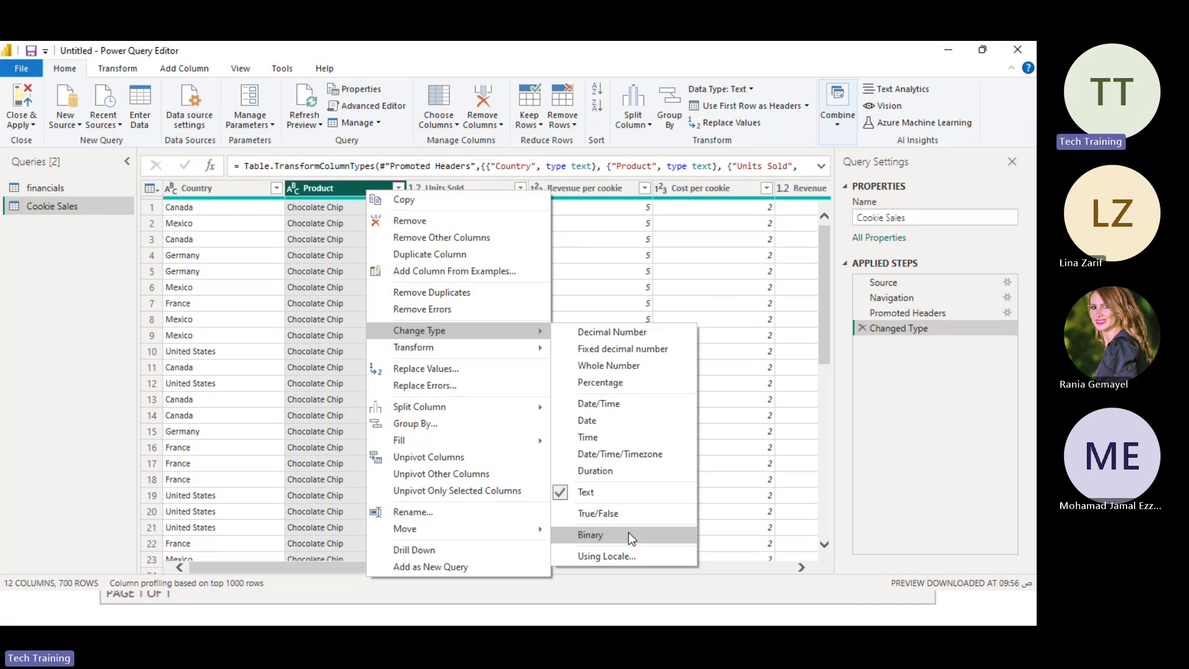
left_click(44, 309)
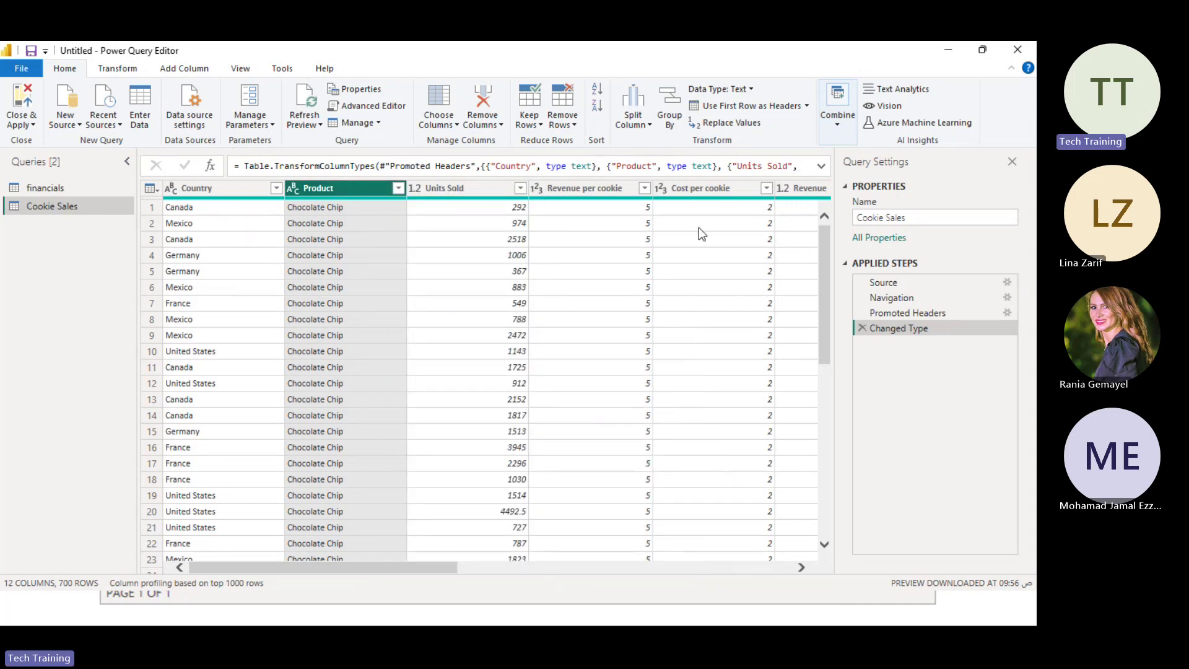
Remove the Revenue per cookie and Cost per cookie columns together from Cookie Sales, and close the query editor with the changes applied
left_click(697, 188)
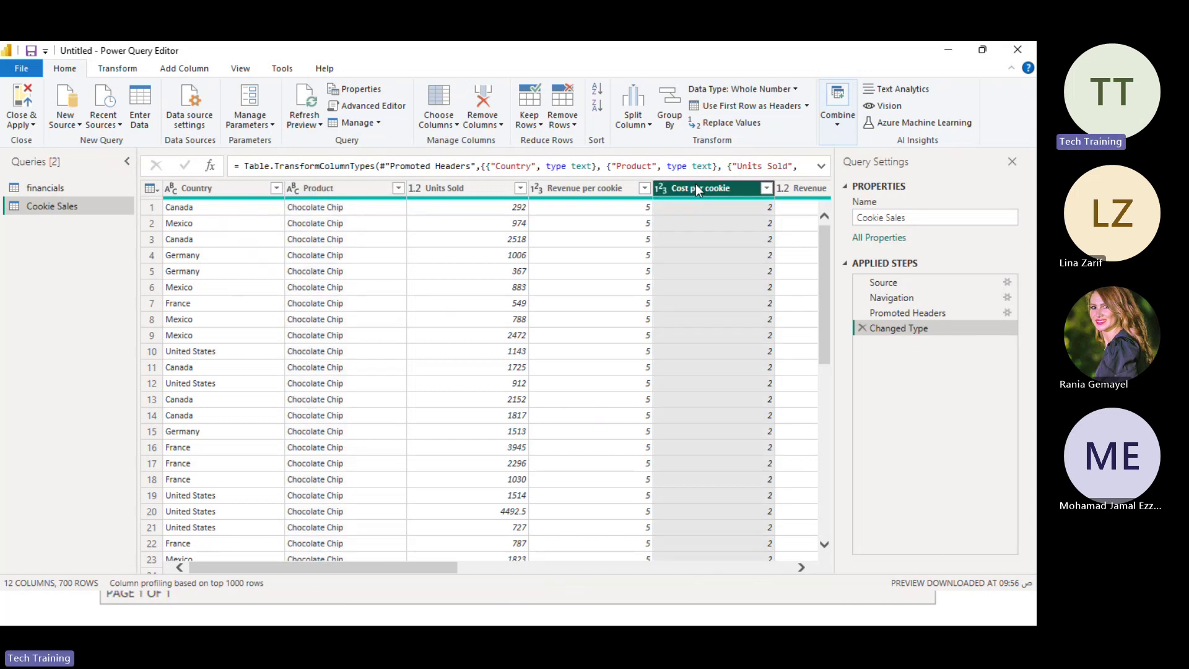
left_click(548, 187, "ctrl")
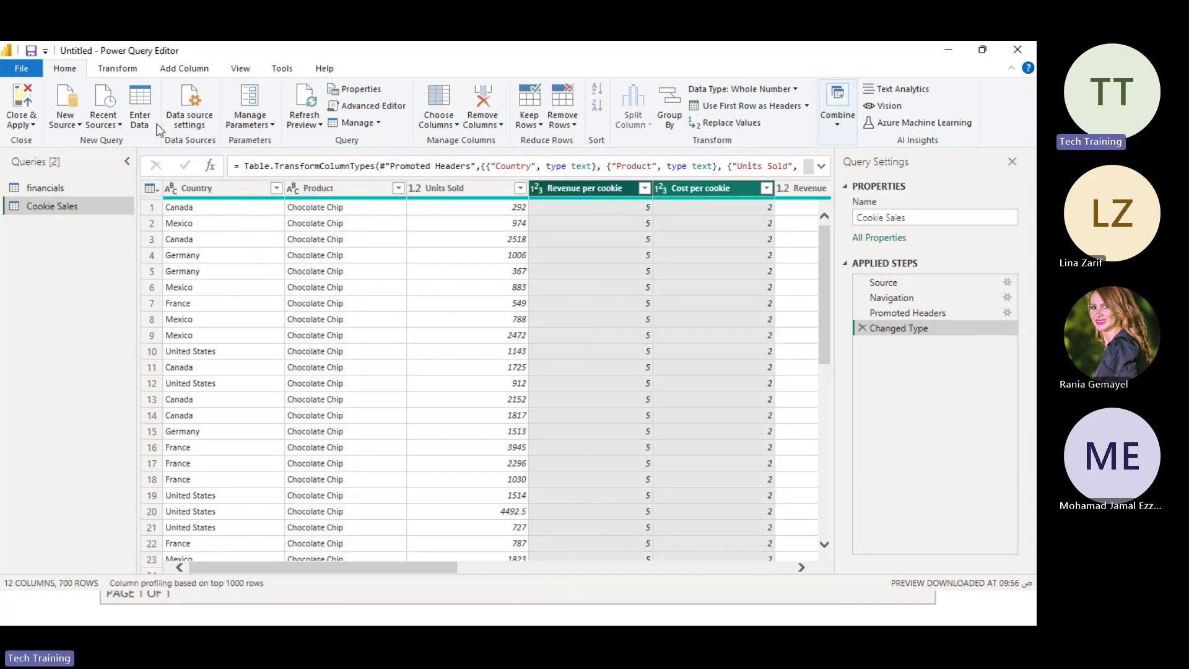
right_click(576, 187)
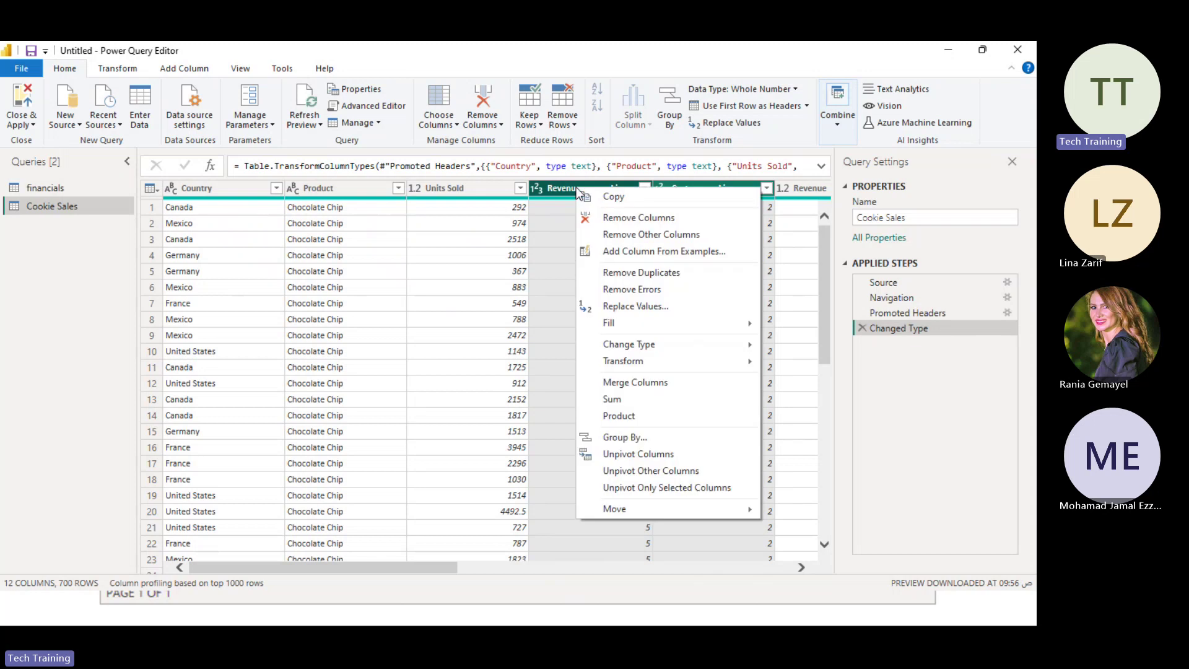
left_click(656, 228)
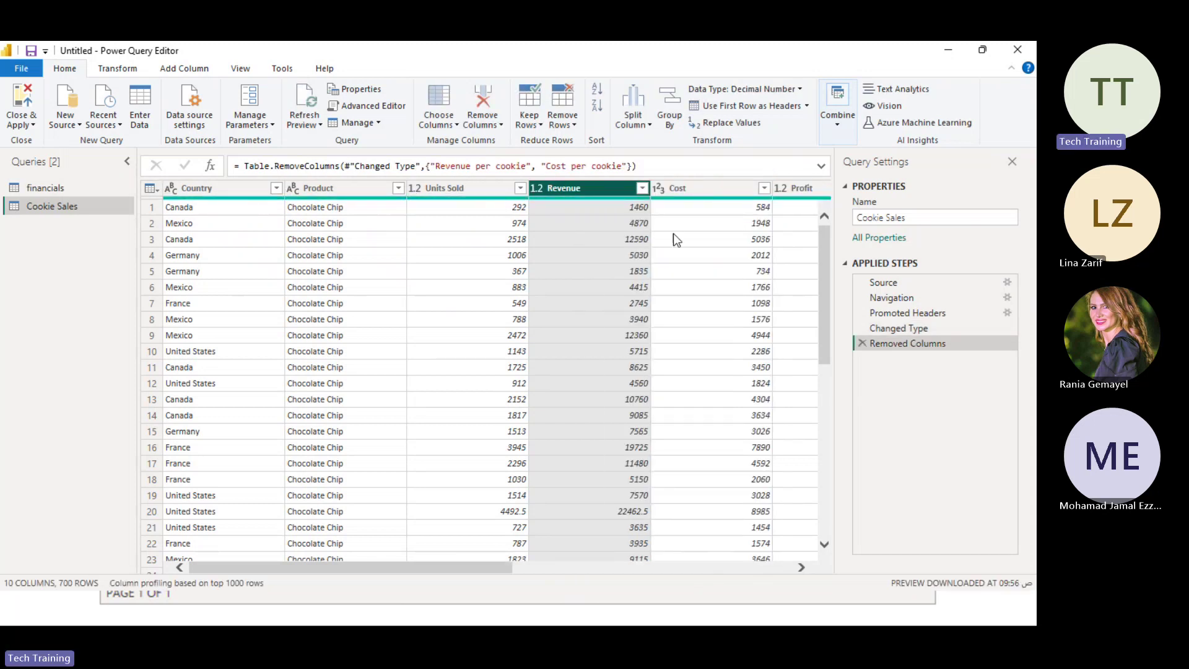
left_click(28, 127)
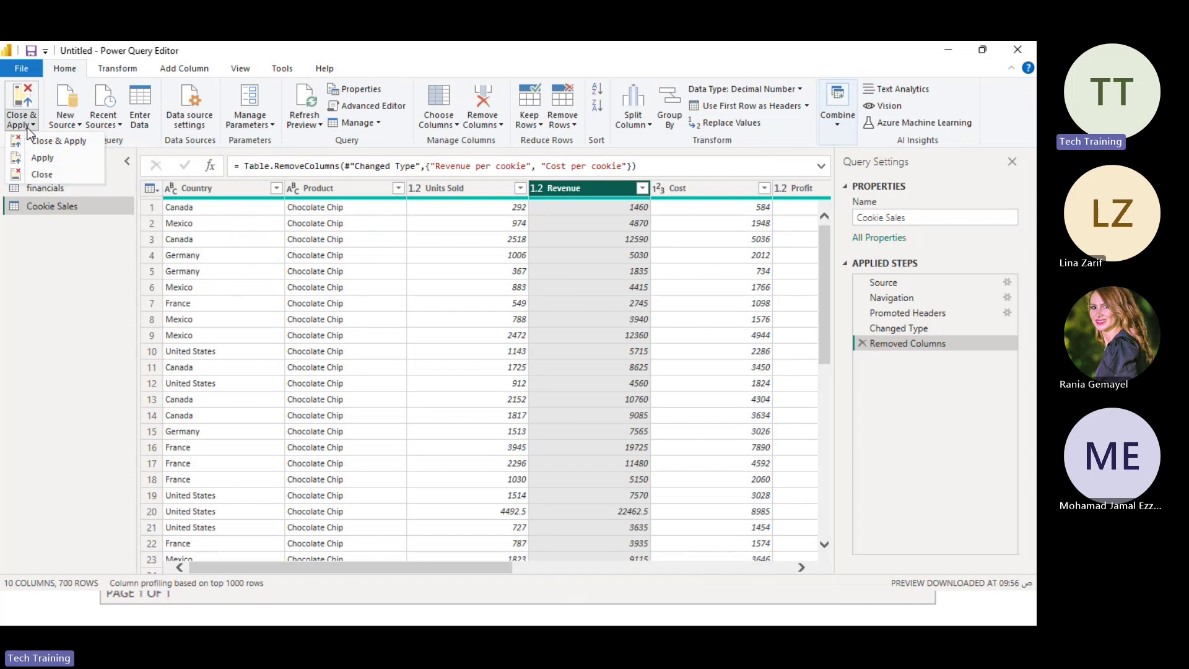
left_click(38, 141)
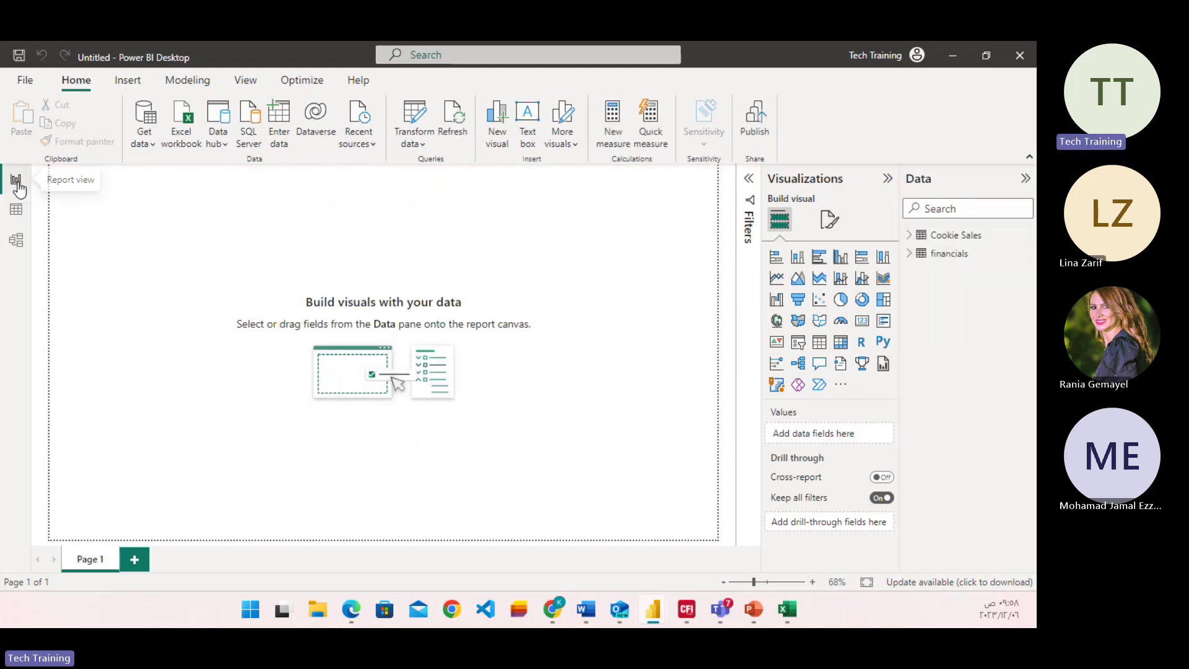
Create an active many-to-many relationship between the Country fields of Cookie Sales and financials in the model, with cross filtering in both directions
left_click(17, 214)
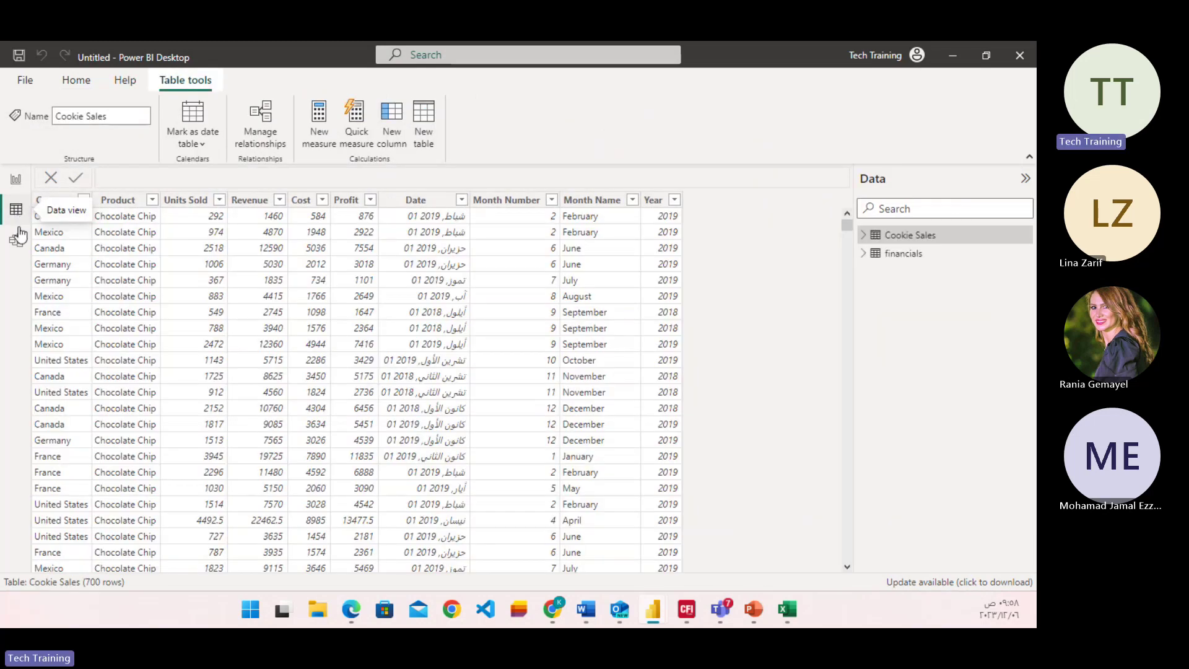
left_click(16, 240)
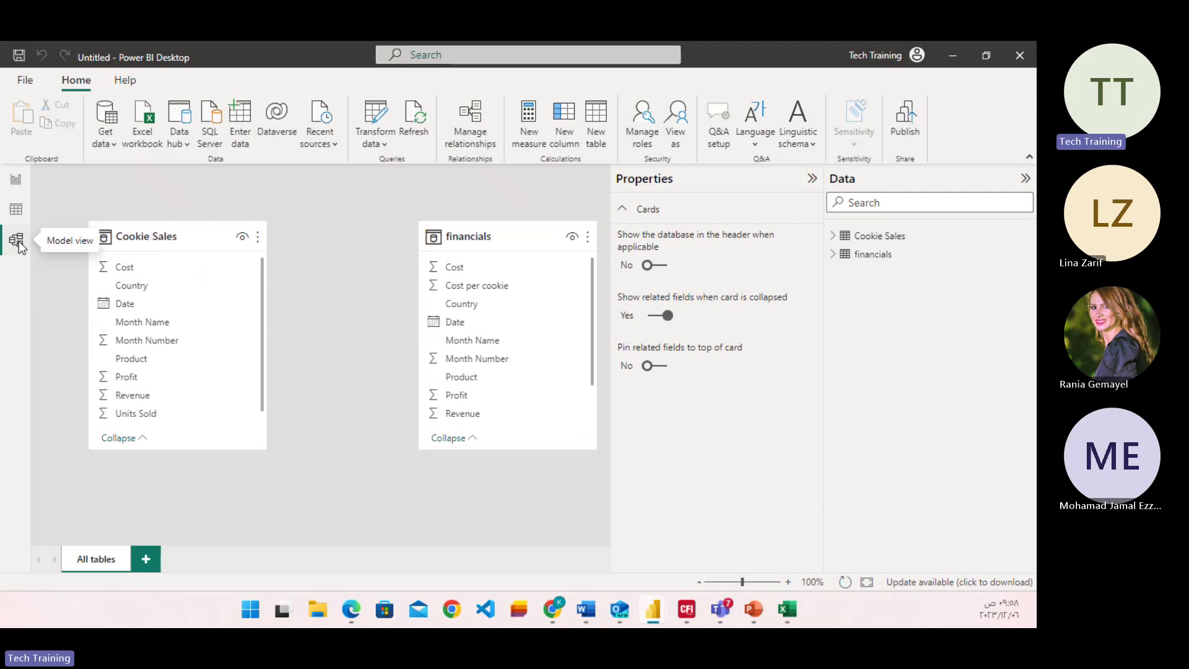
mouse_move(234, 234)
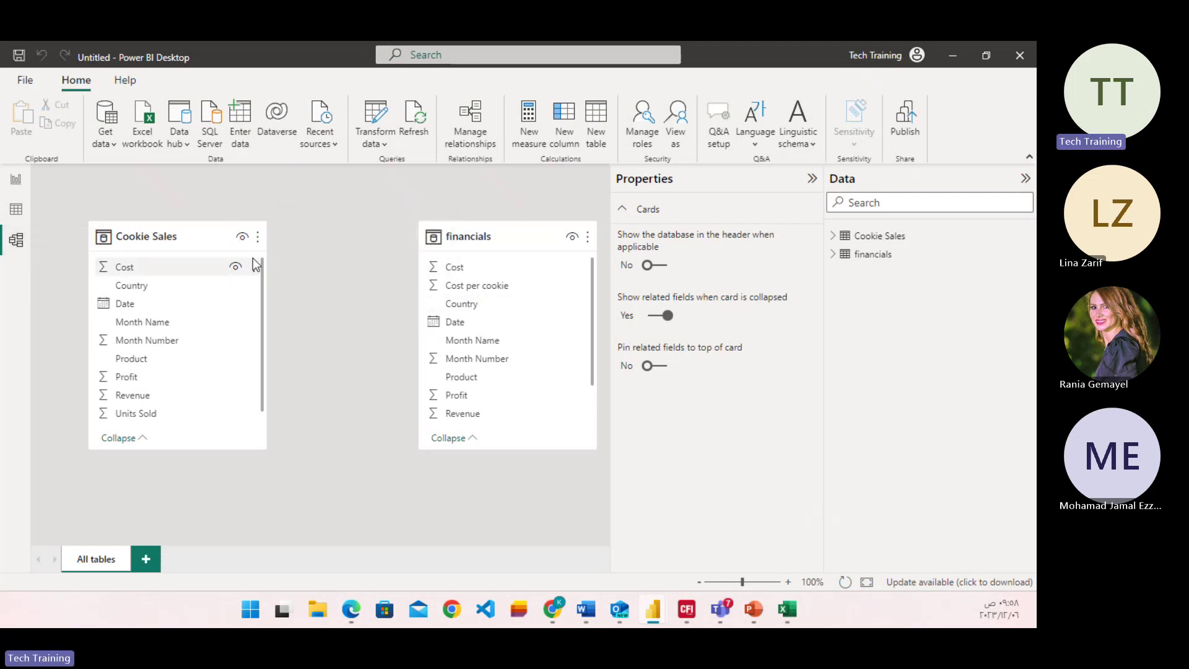
left_click_drag(151, 287, 467, 312)
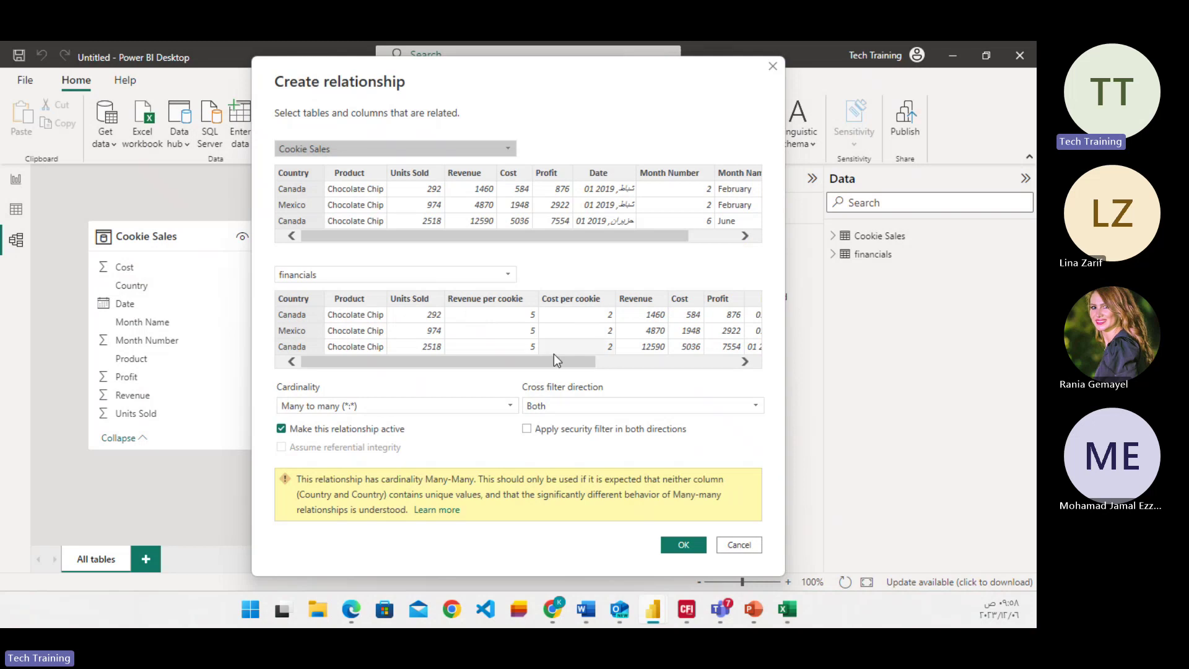
left_click(682, 545)
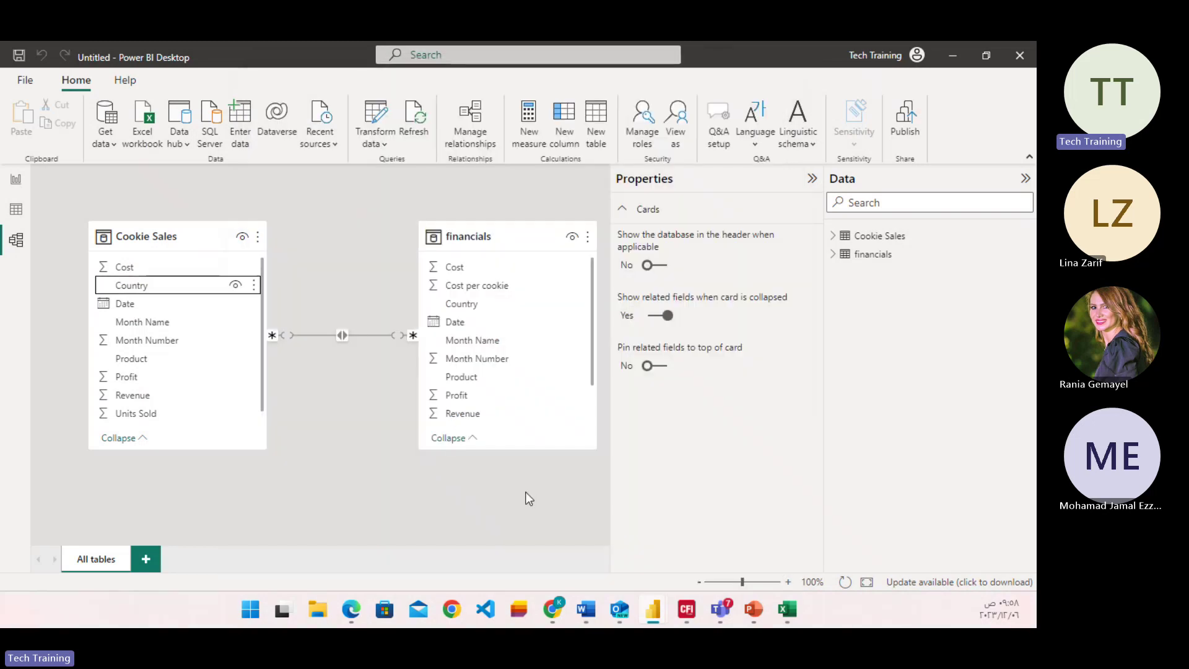
Move the financials table card lower in the model diagram and return to the report canvas
left_click(16, 211)
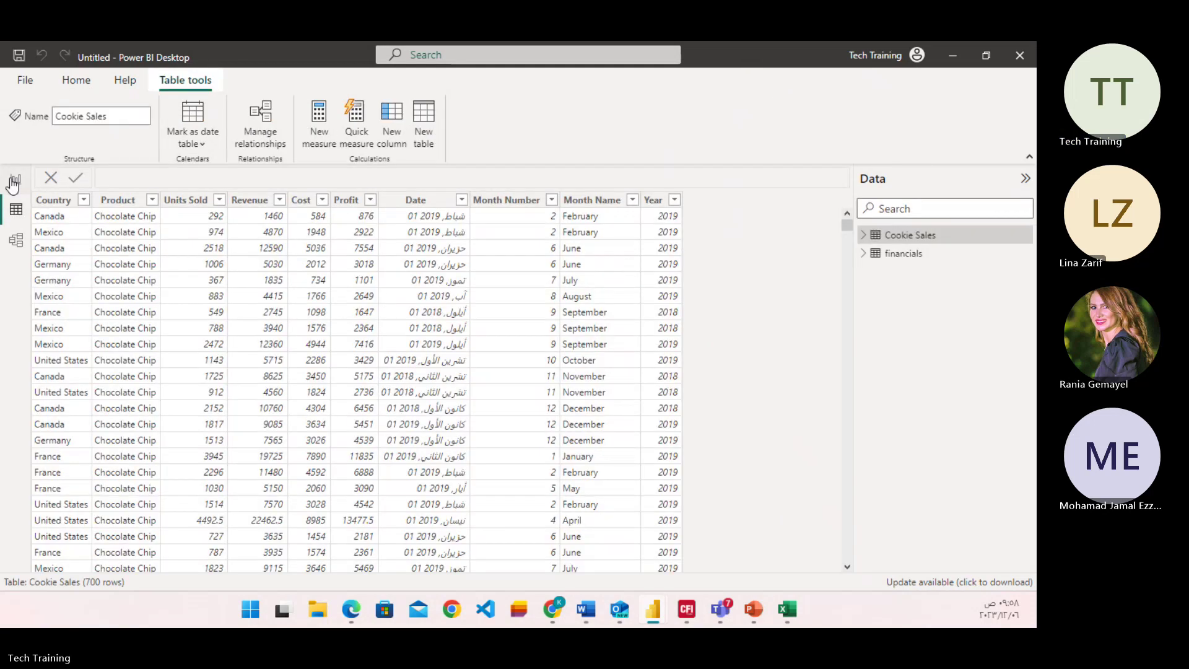
left_click(16, 240)
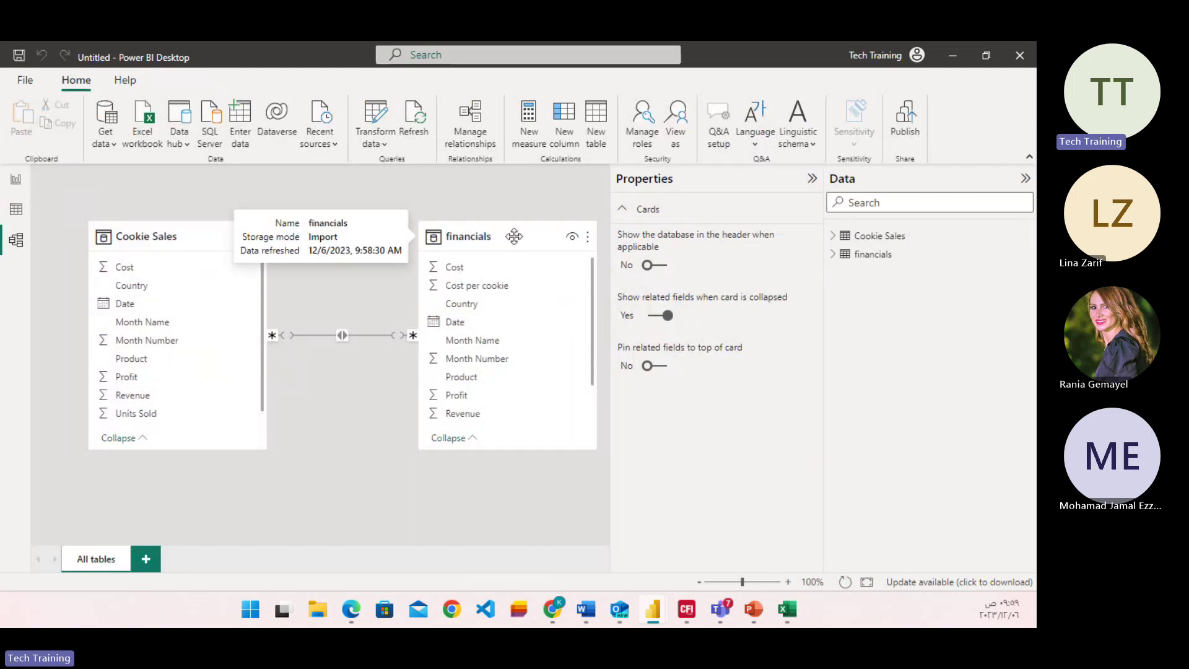
left_click_drag(513, 236, 504, 321)
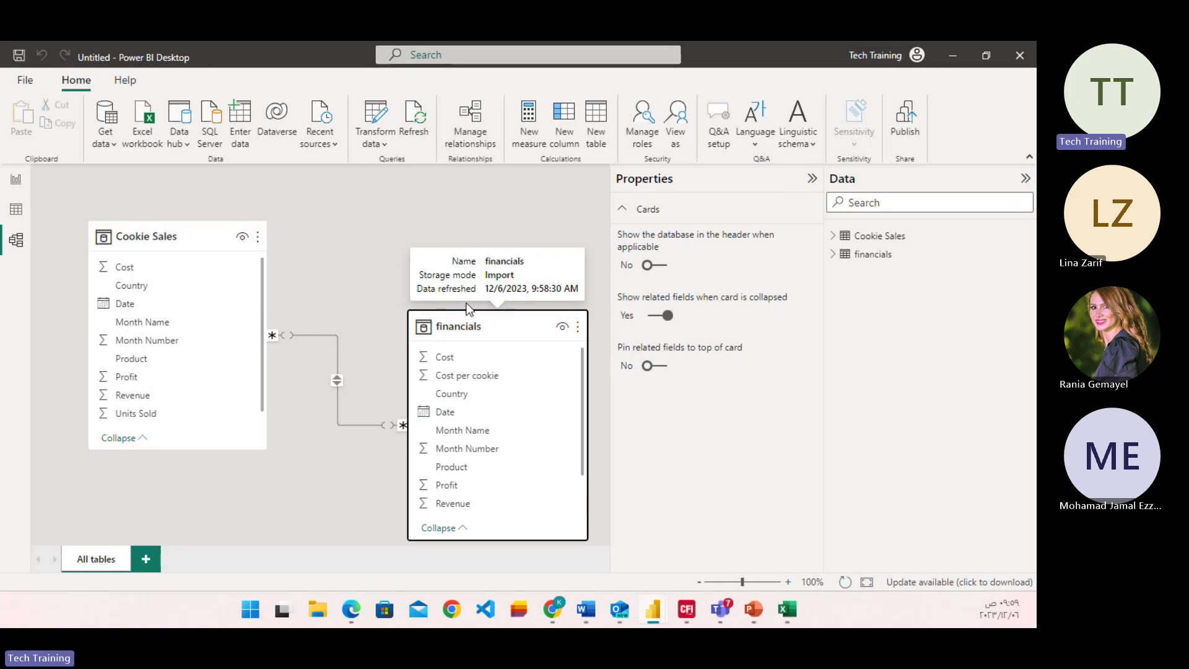
left_click(17, 181)
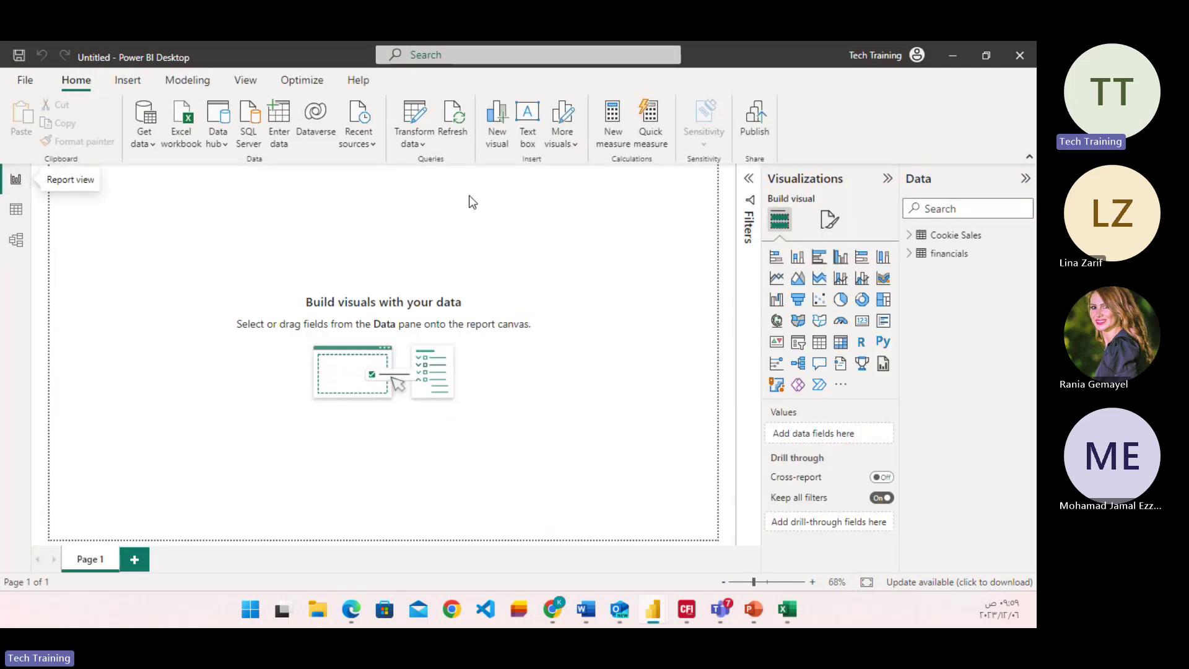
Insert a pie chart with the Cookie Sales Country field as its legend and enlarge it on the canvas
left_click(913, 239)
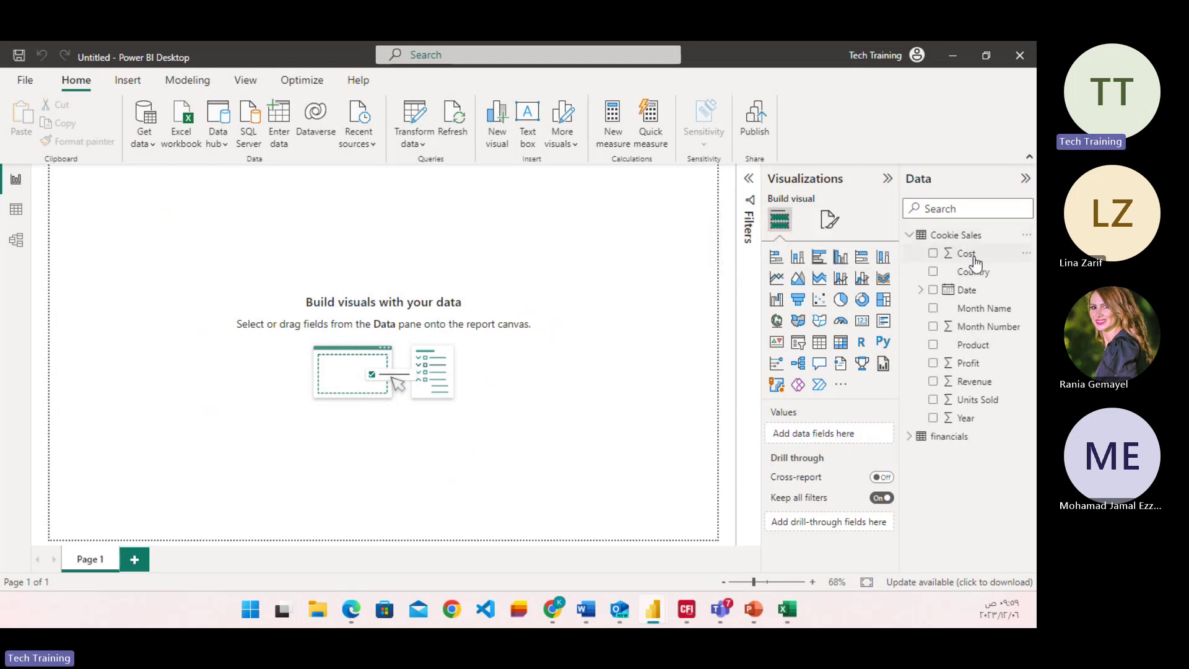
left_click(915, 439)
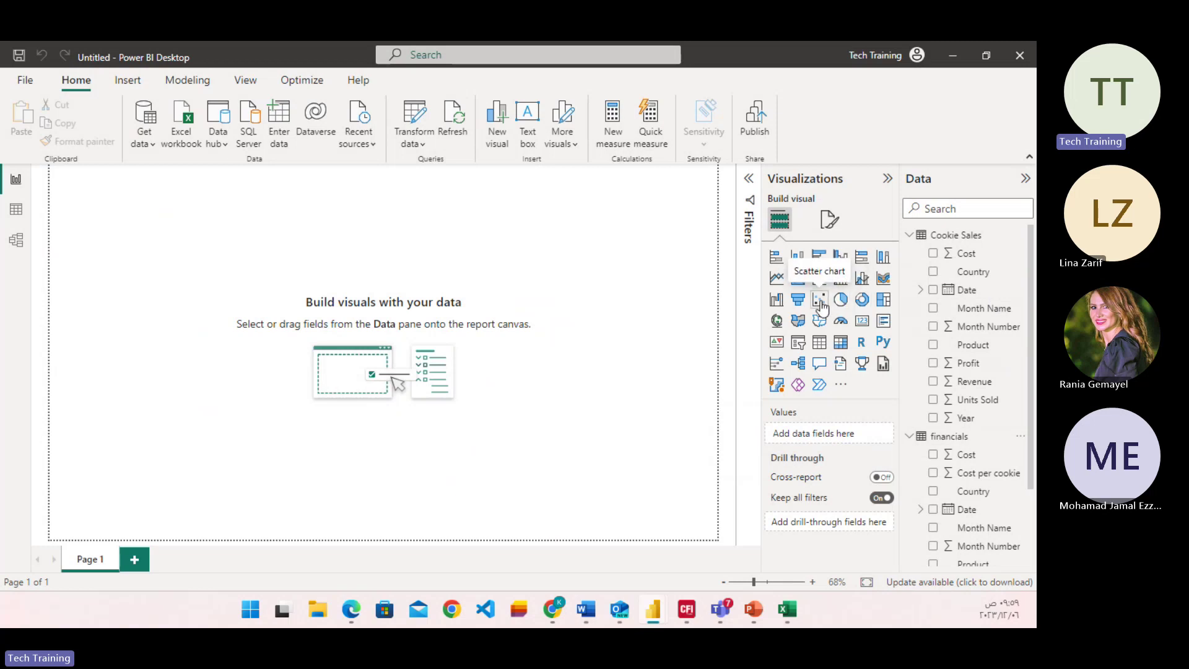
left_click(841, 301)
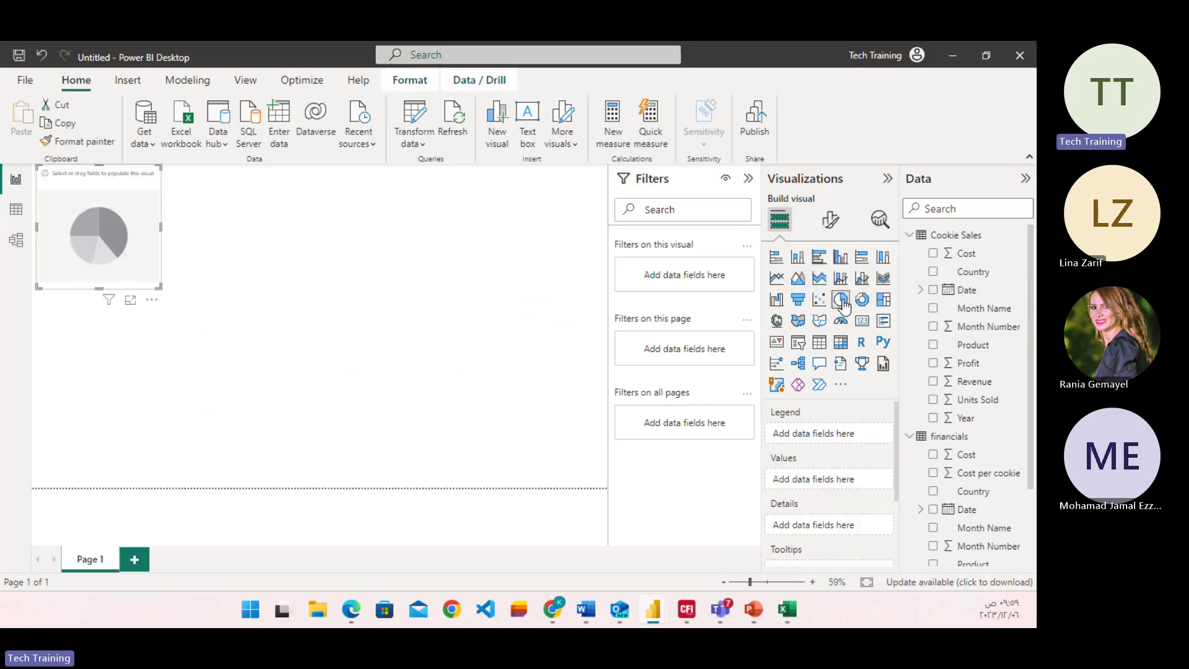
left_click(933, 273)
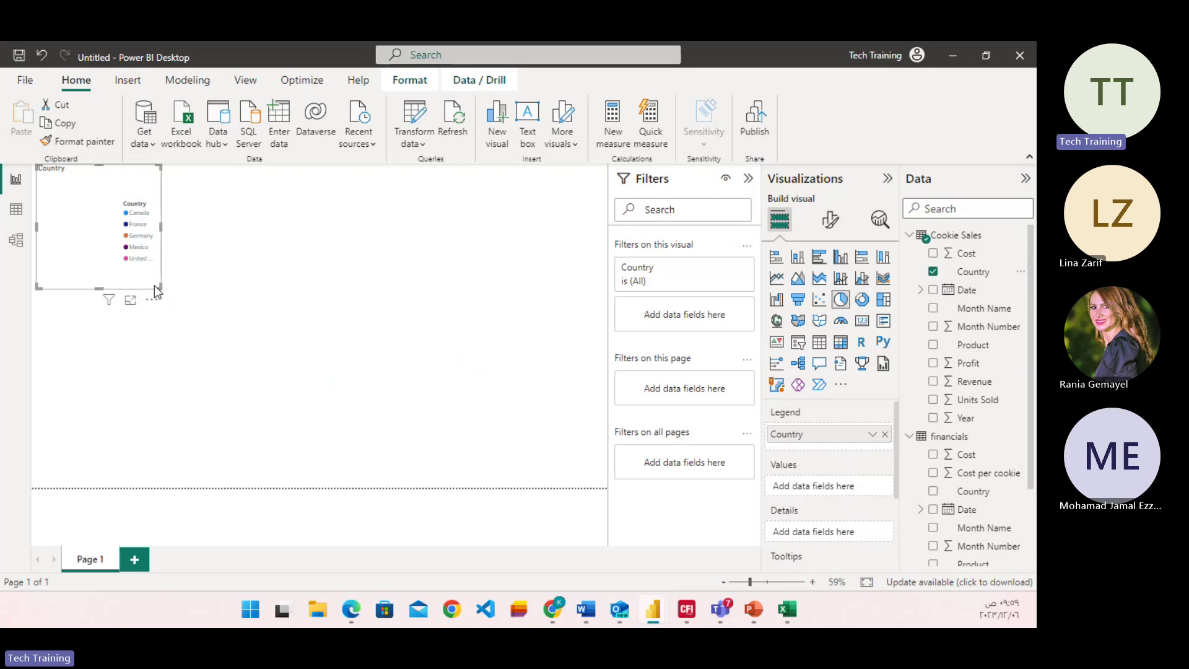
left_click_drag(155, 286, 374, 392)
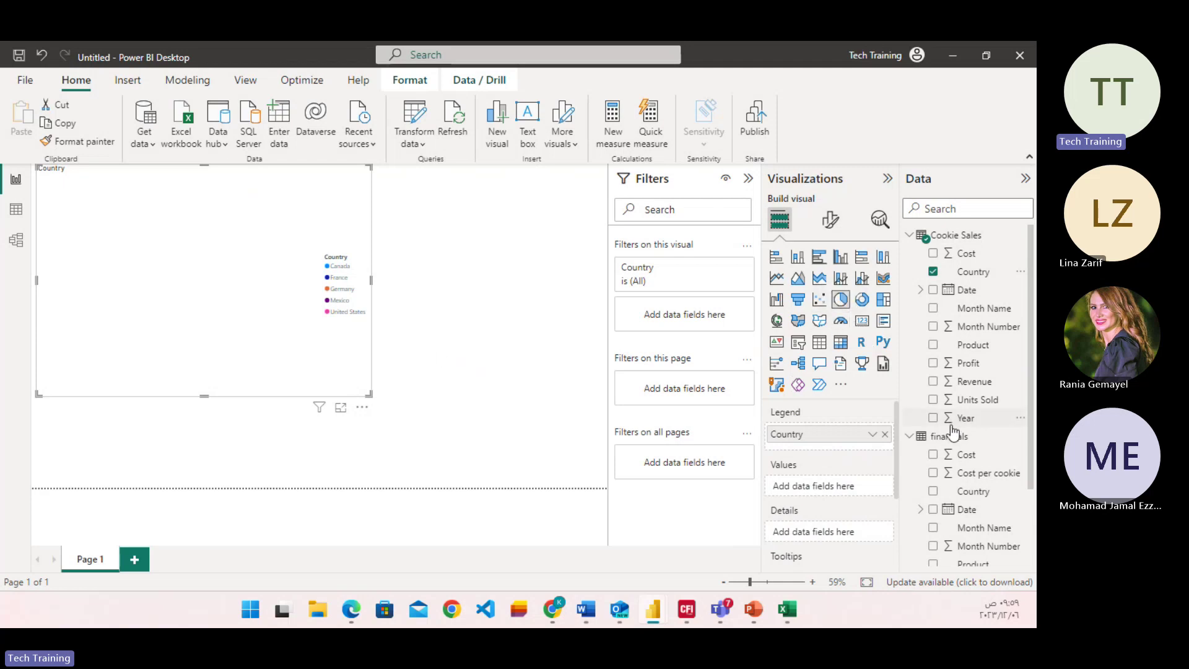
Try the financials Date field in the visual, then replace it with the financials Month Name field
left_click(933, 509)
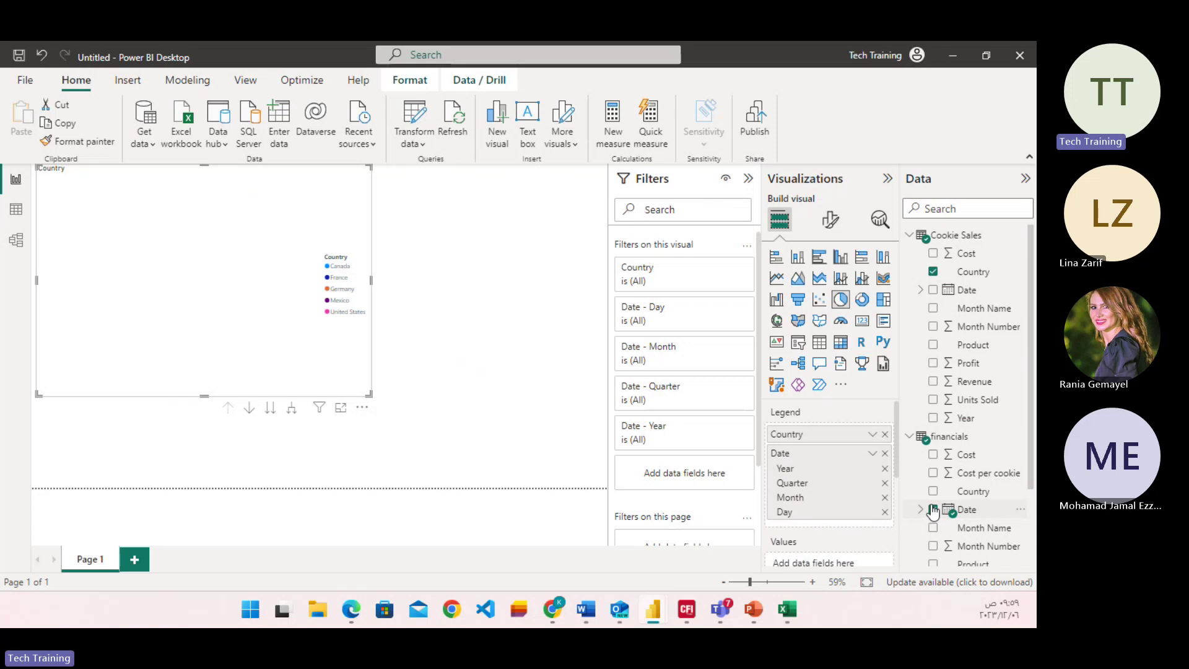
left_click(933, 510)
left_click(932, 528)
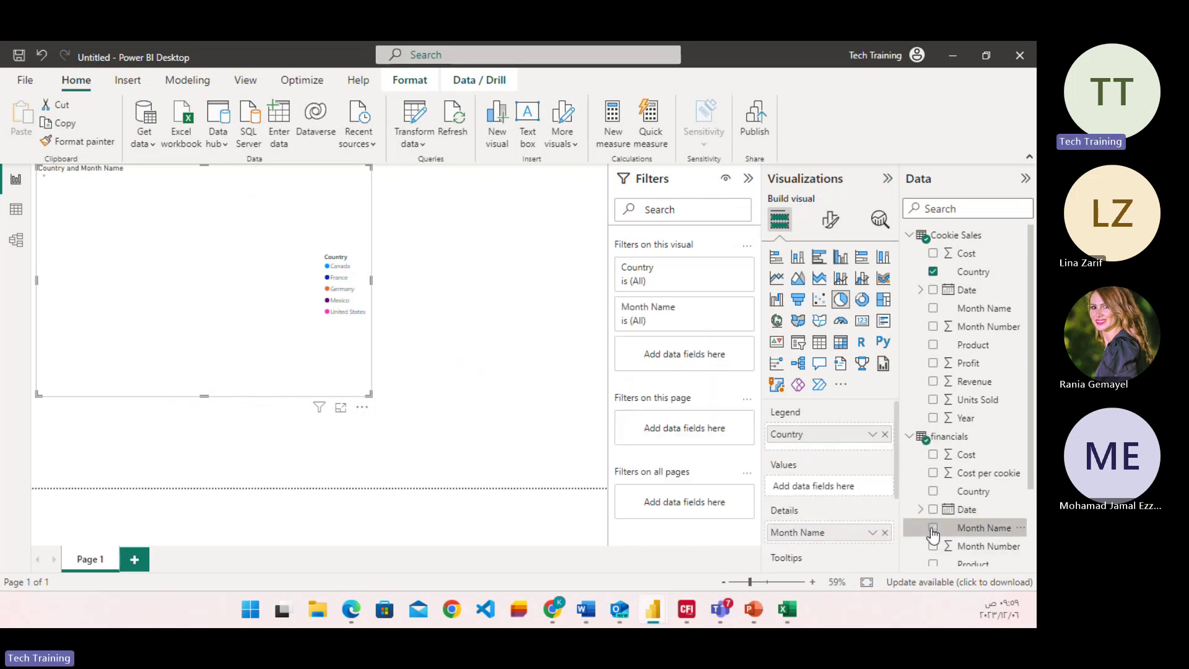
Try the visual as a stacked column and a clustered column chart, and convert it to a 100% stacked bar chart
left_click(798, 257)
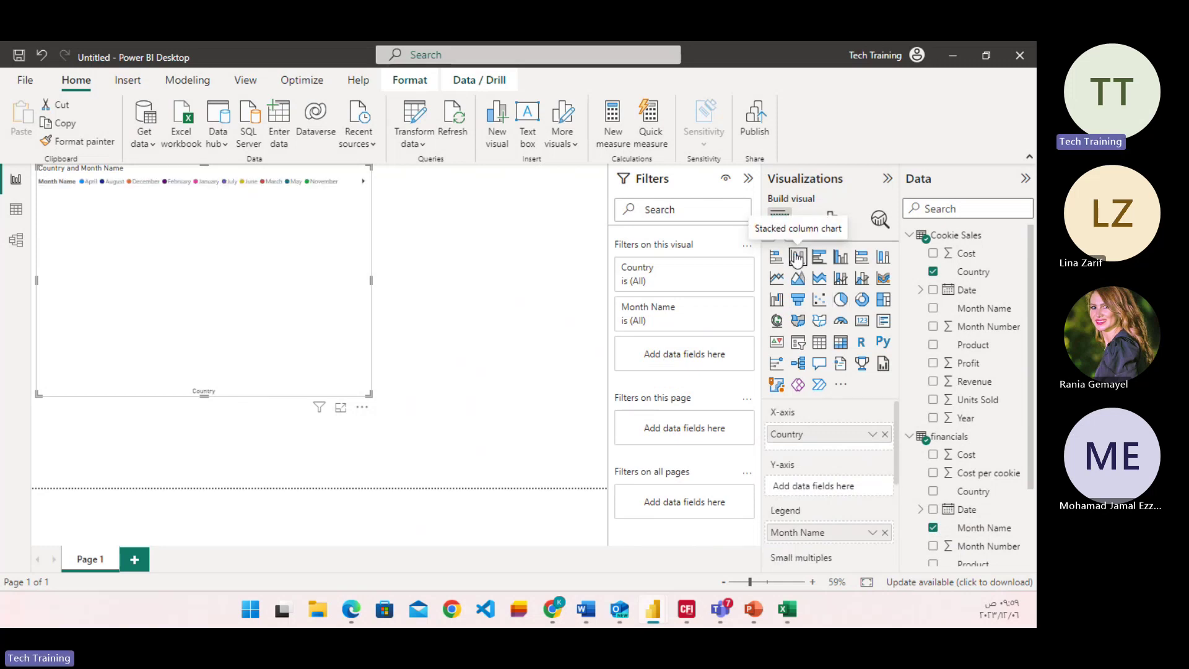
left_click(840, 257)
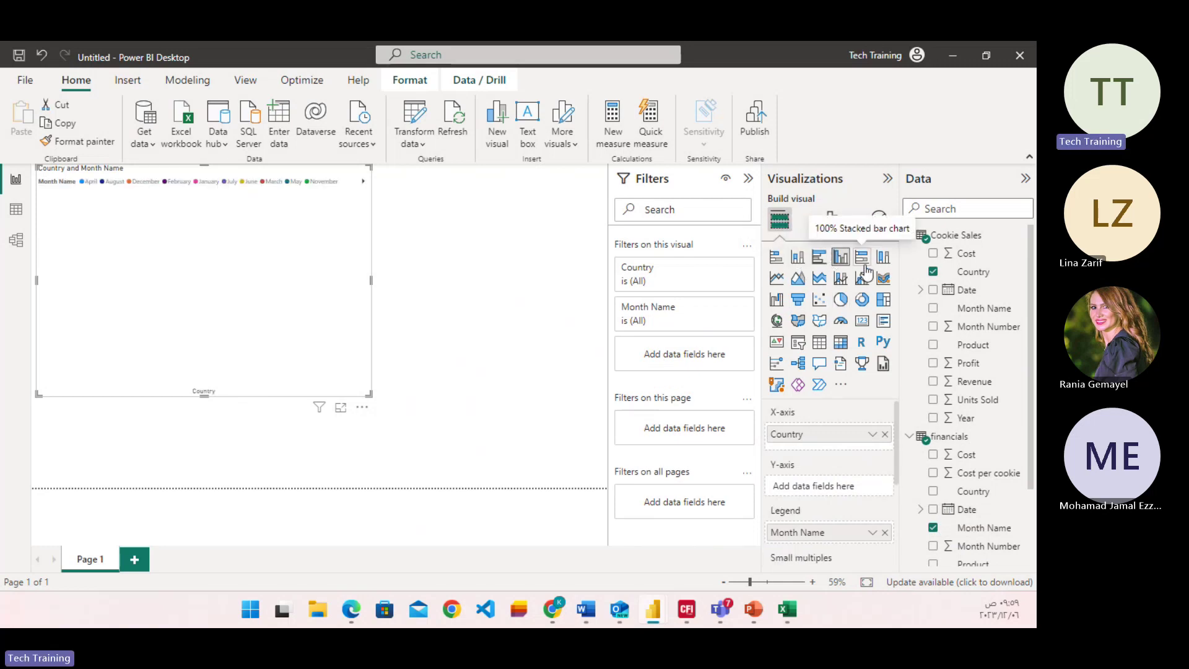
left_click(863, 260)
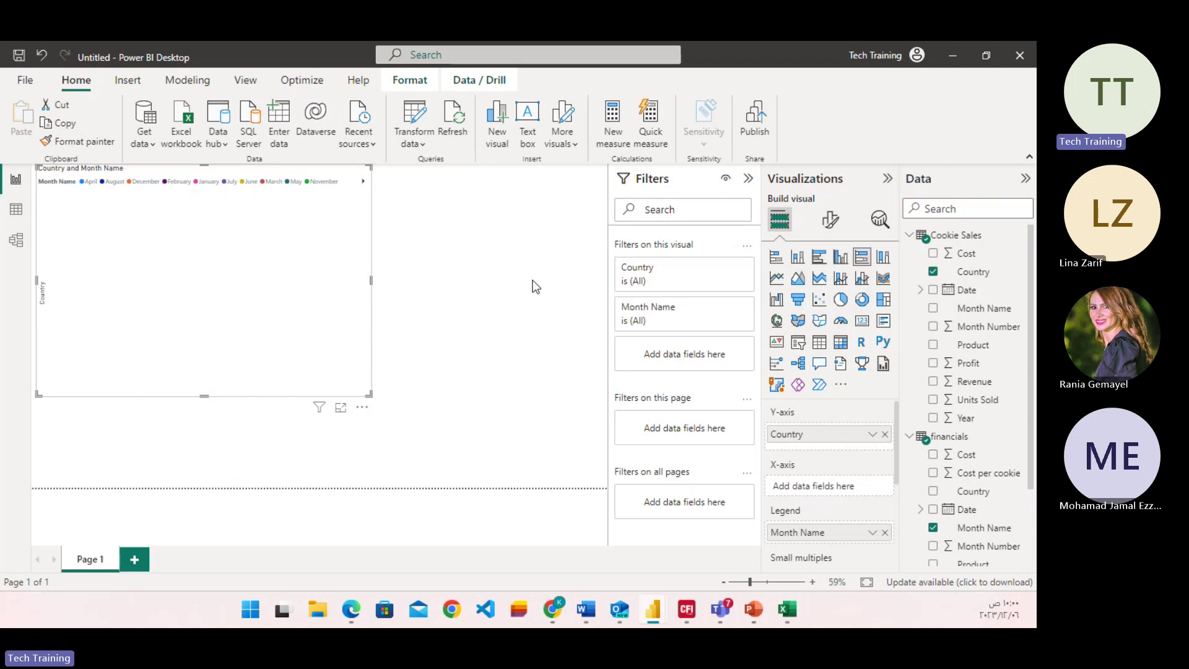
Create a new blank report and start getting data from a web source
left_click(23, 80)
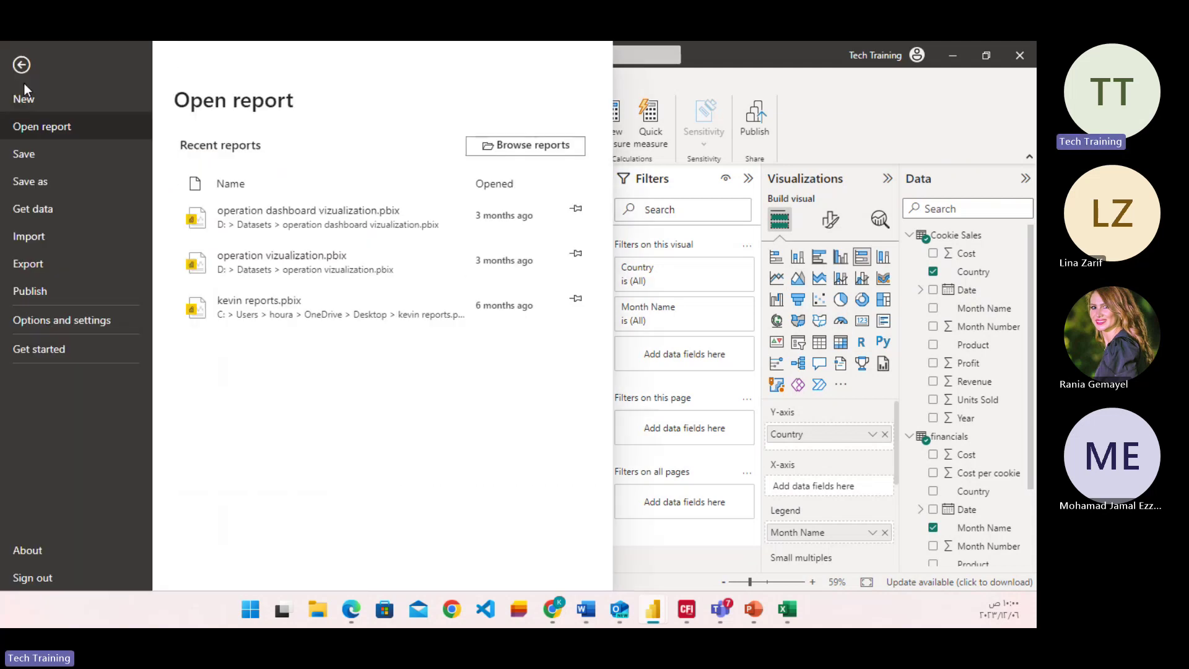
left_click(913, 148)
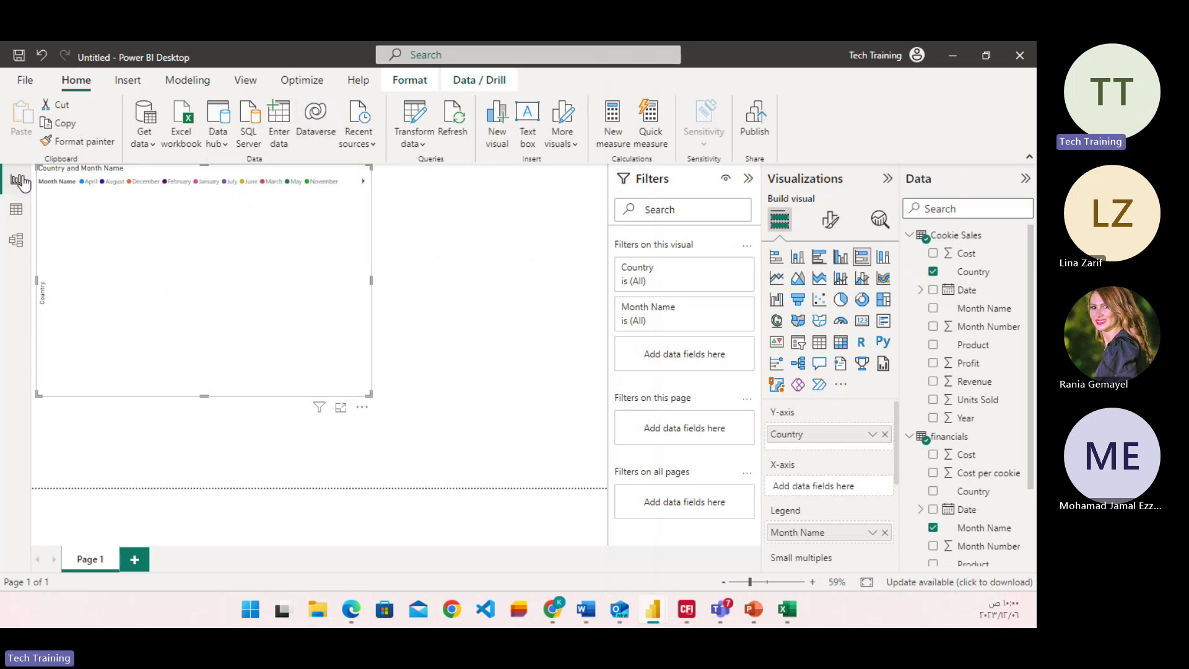
left_click(26, 81)
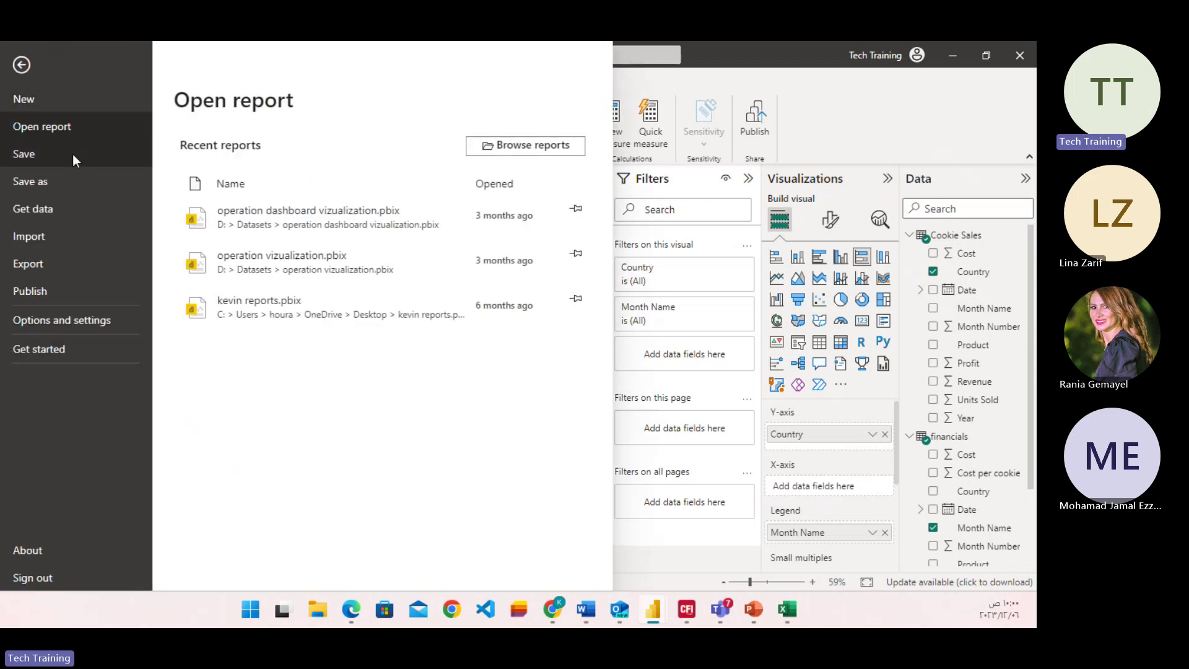
left_click(28, 98)
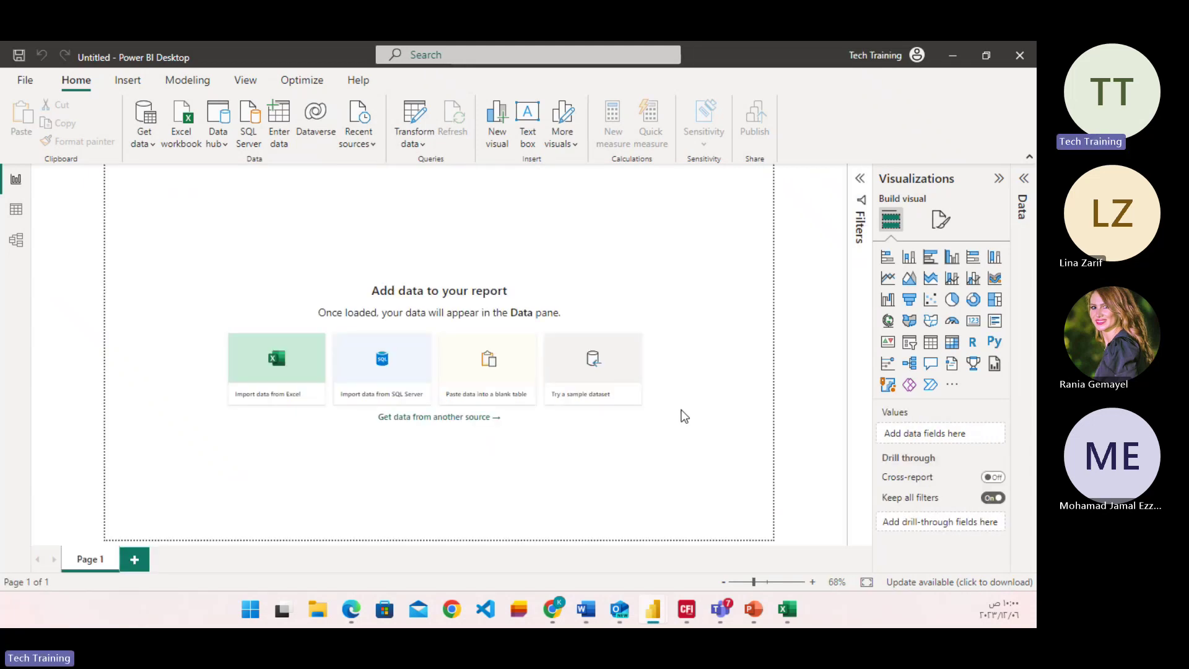
left_click(148, 144)
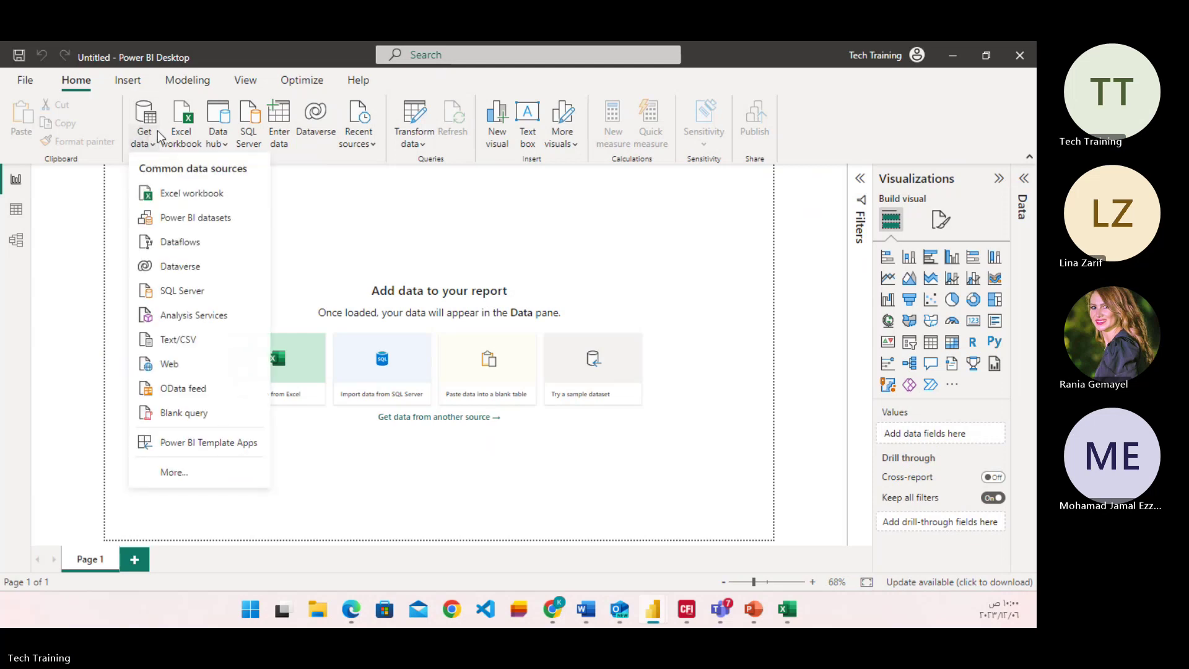
left_click(174, 362)
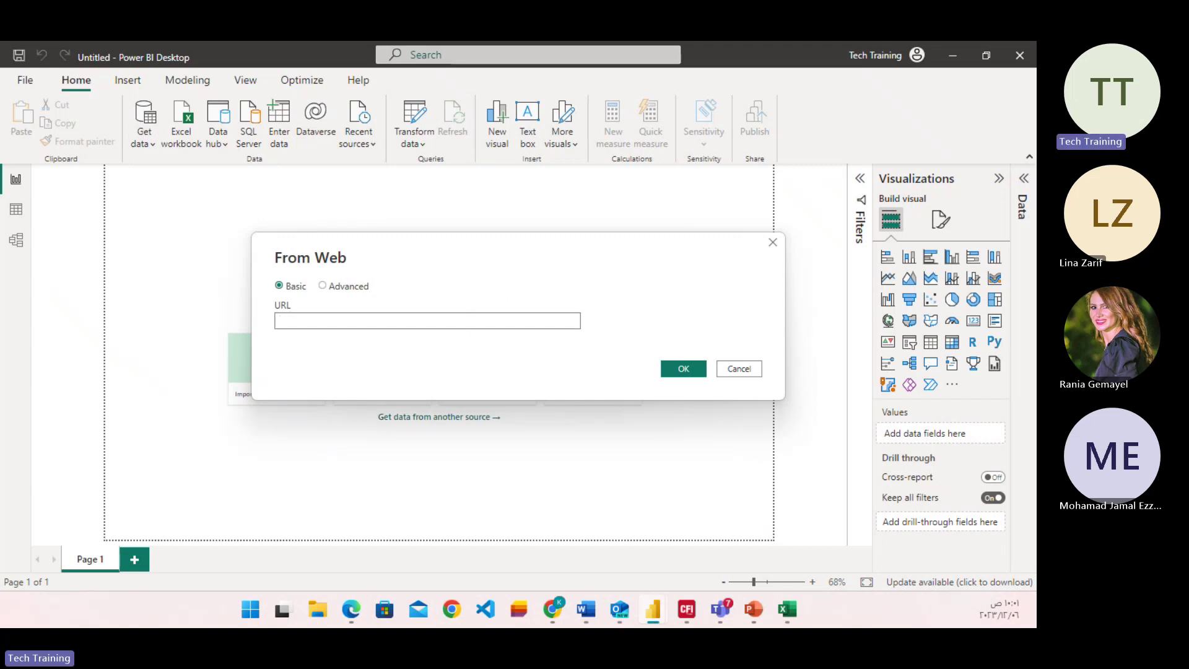
Switch to Chrome, search Google for "wikipedia" and open the Wikipedia site
key("alt+Tab")
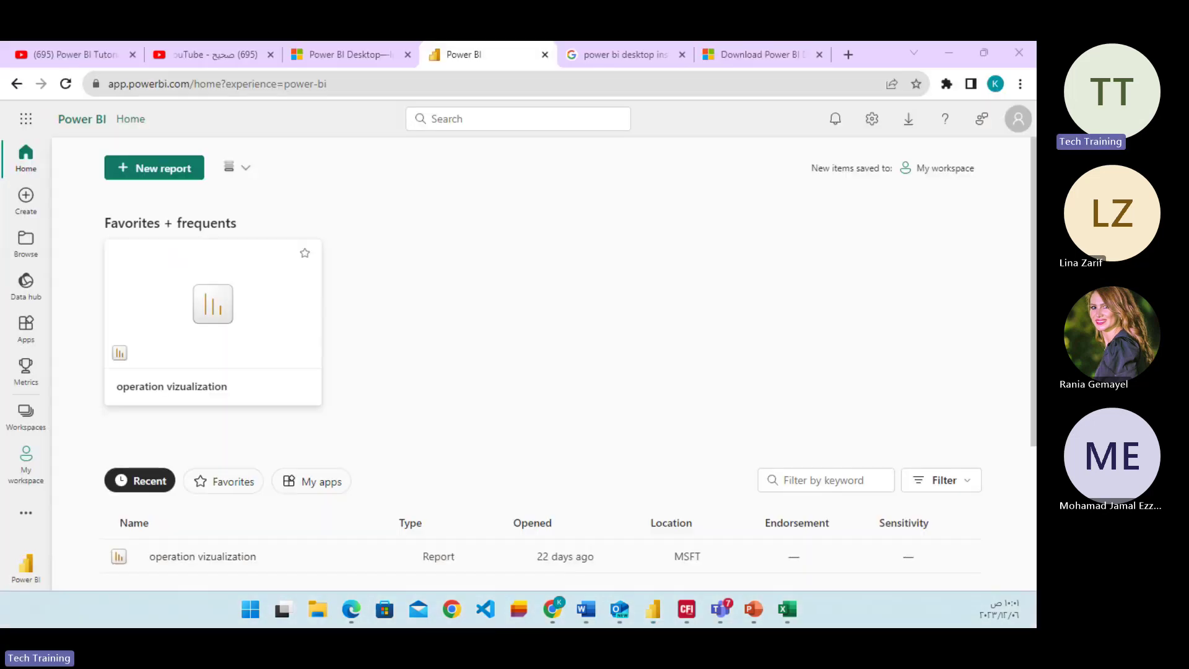
left_click(349, 83)
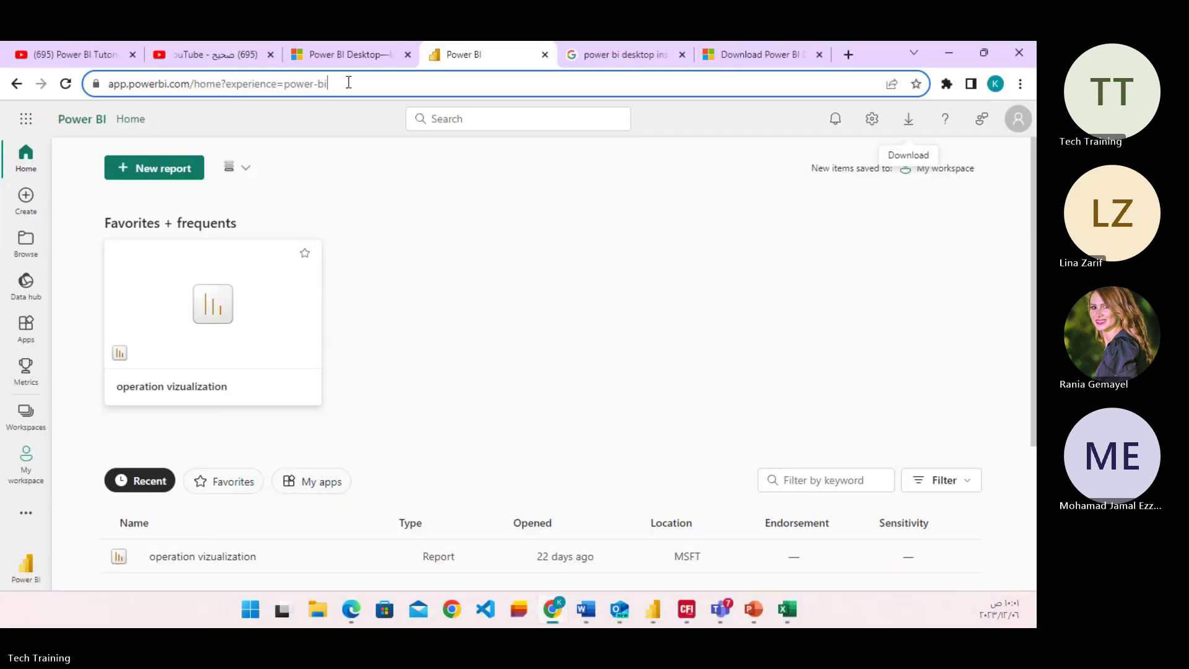
type("wikipedia")
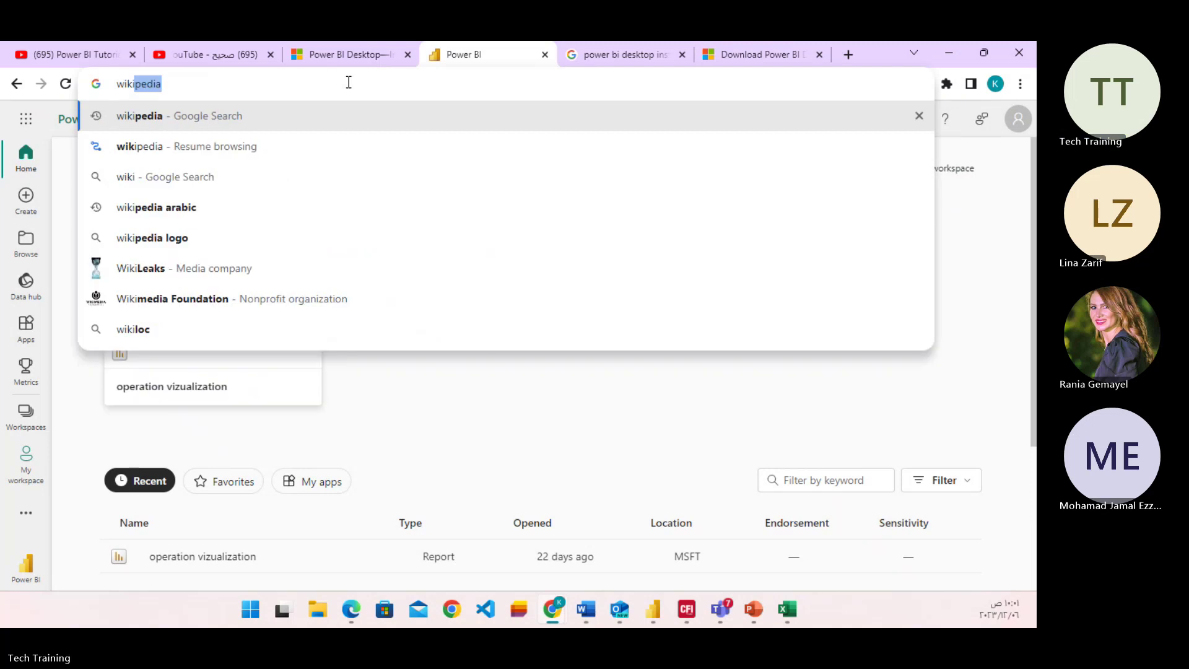
key("Return")
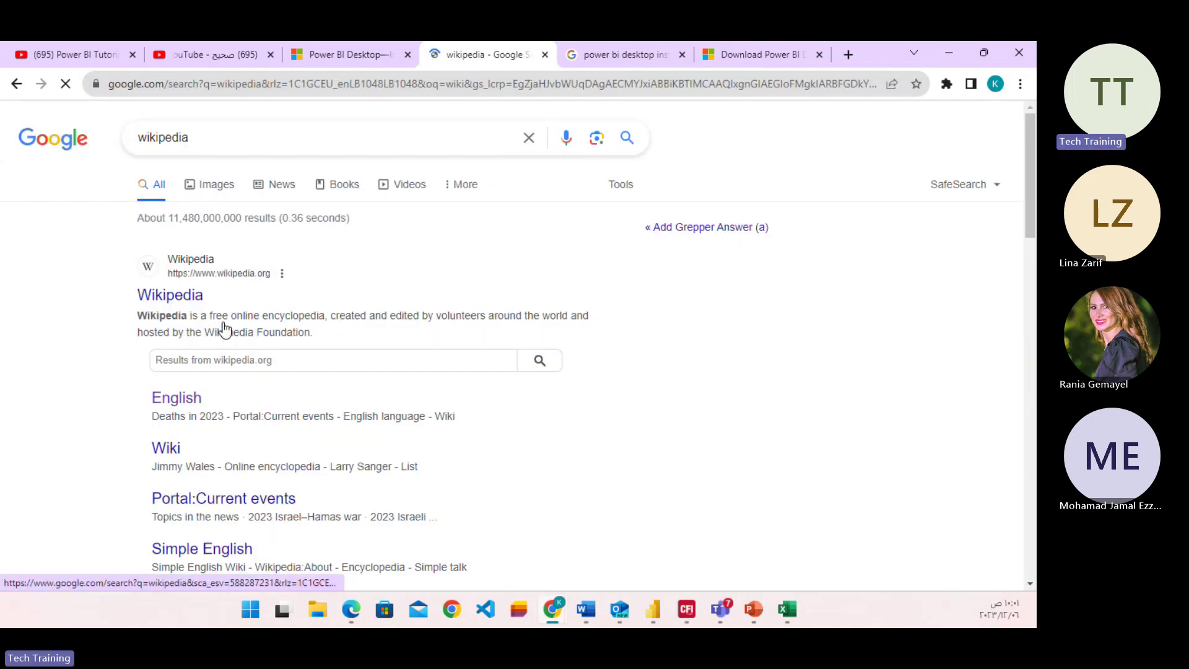
left_click(178, 296)
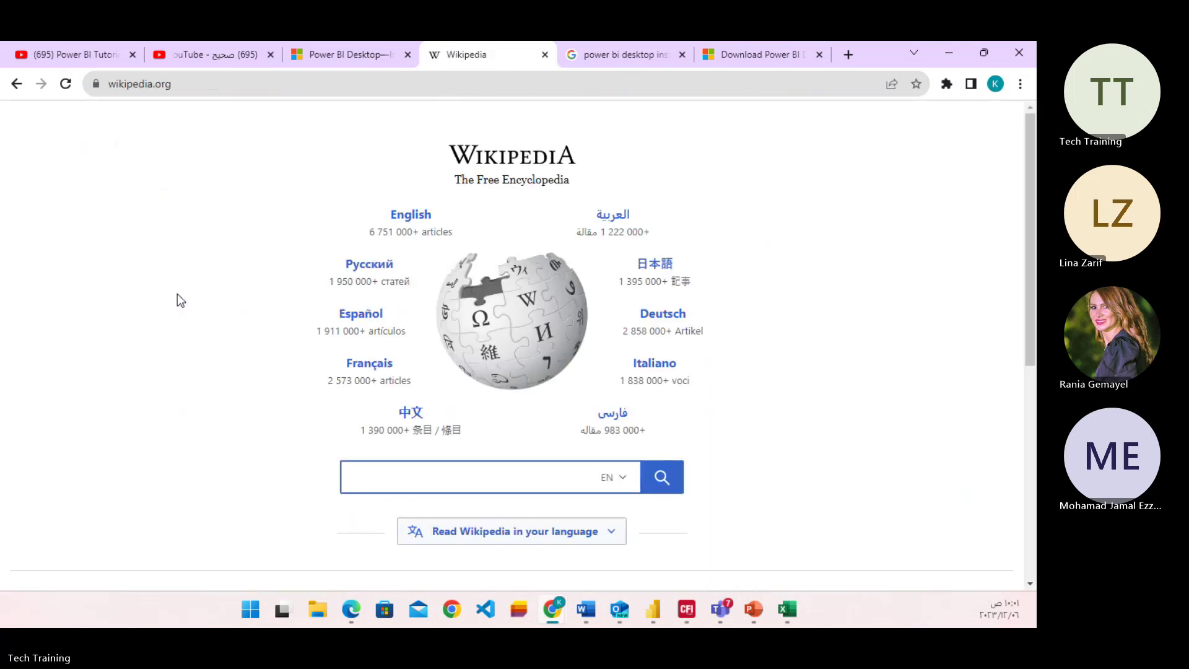
Search Wikipedia for "population of countries" and open the matching article
type("po")
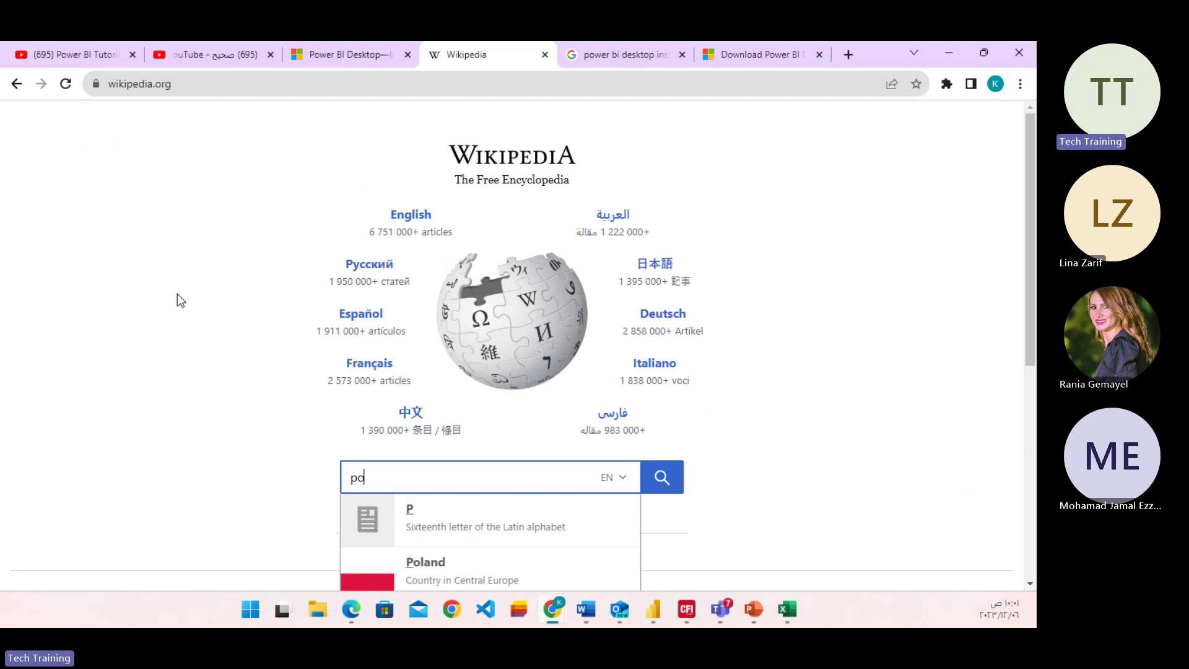
type("pulat")
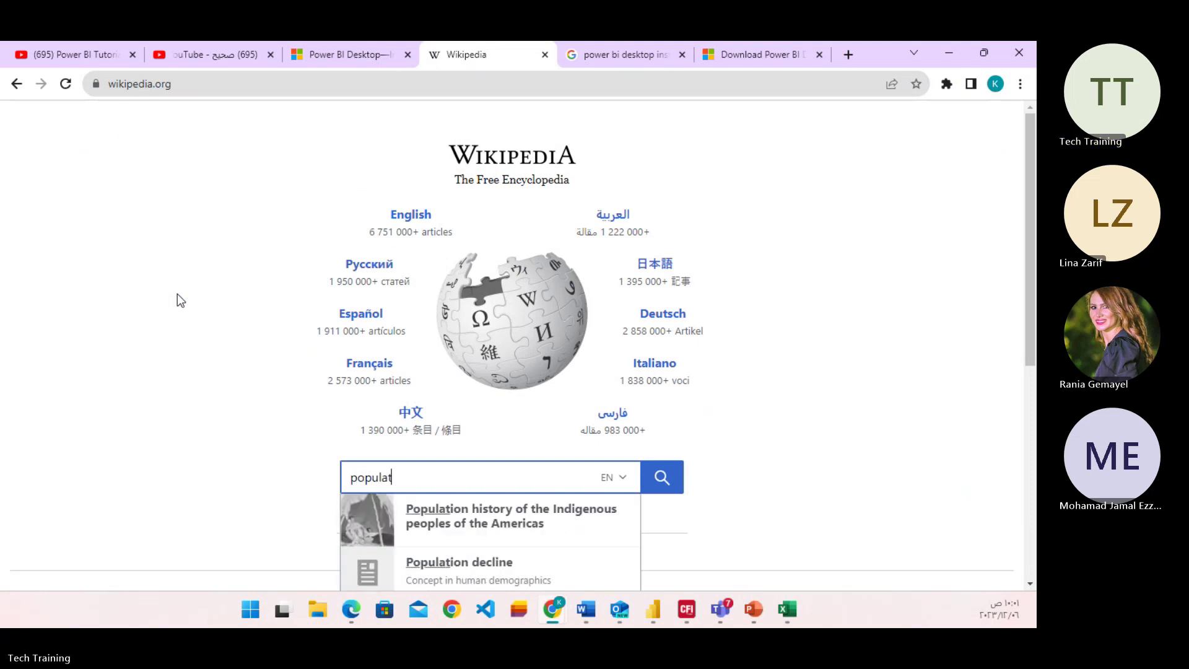
type("ion ")
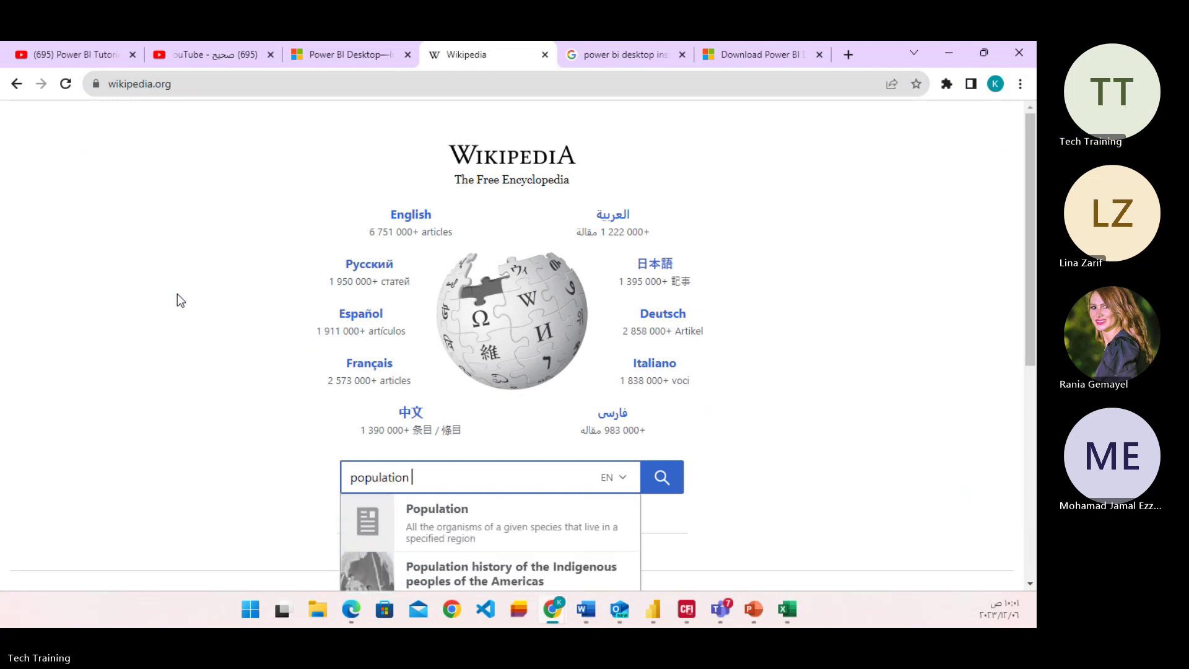
type("of")
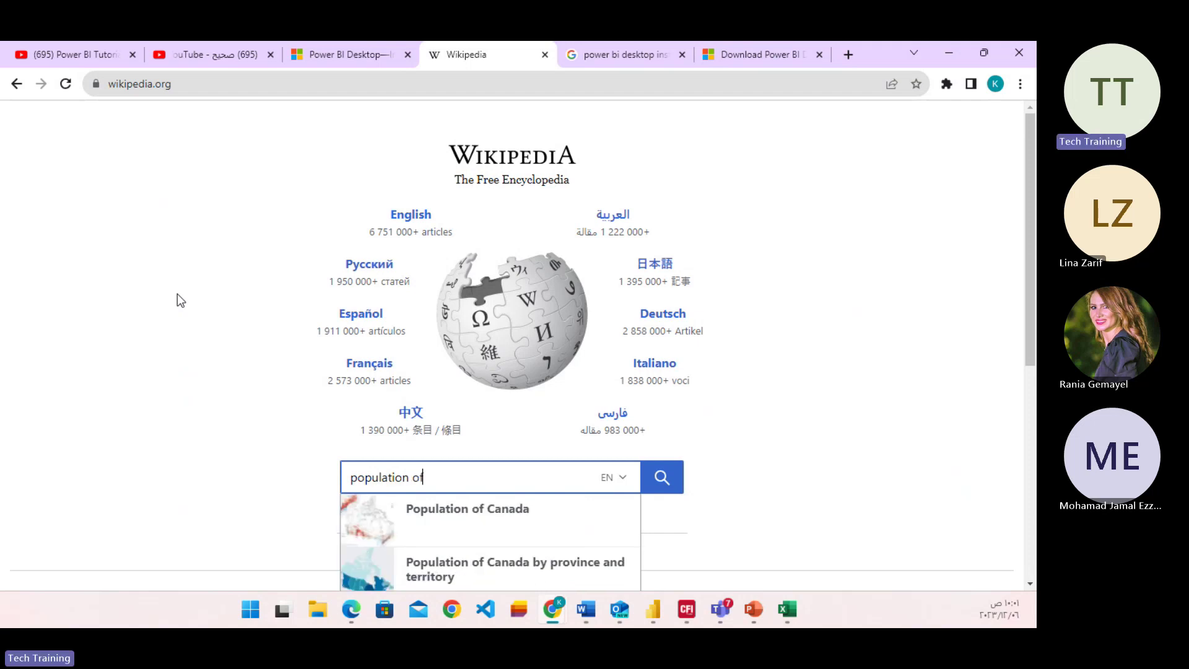
type(" counti")
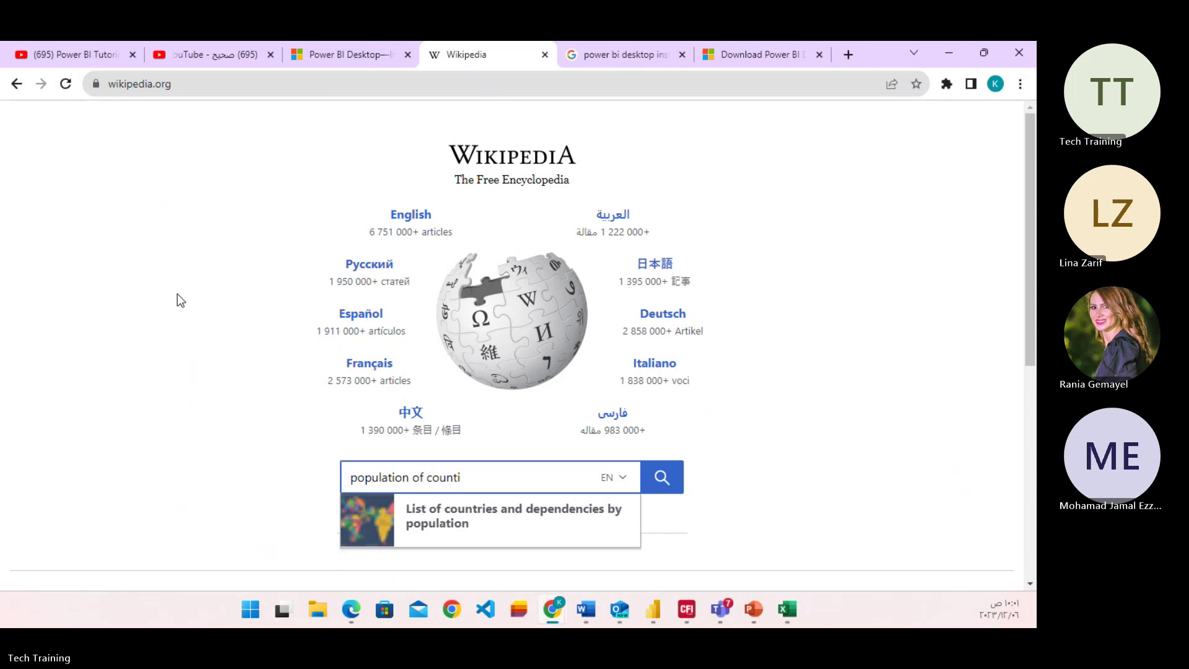
key("BackSpace")
type("ries")
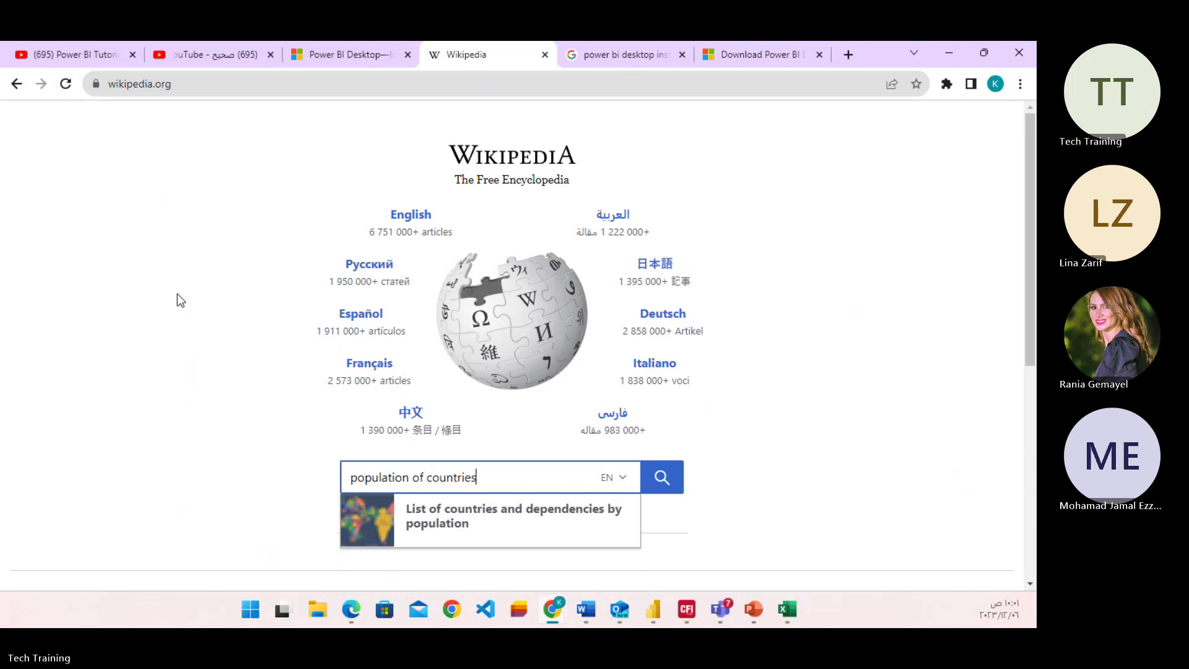
key("Return")
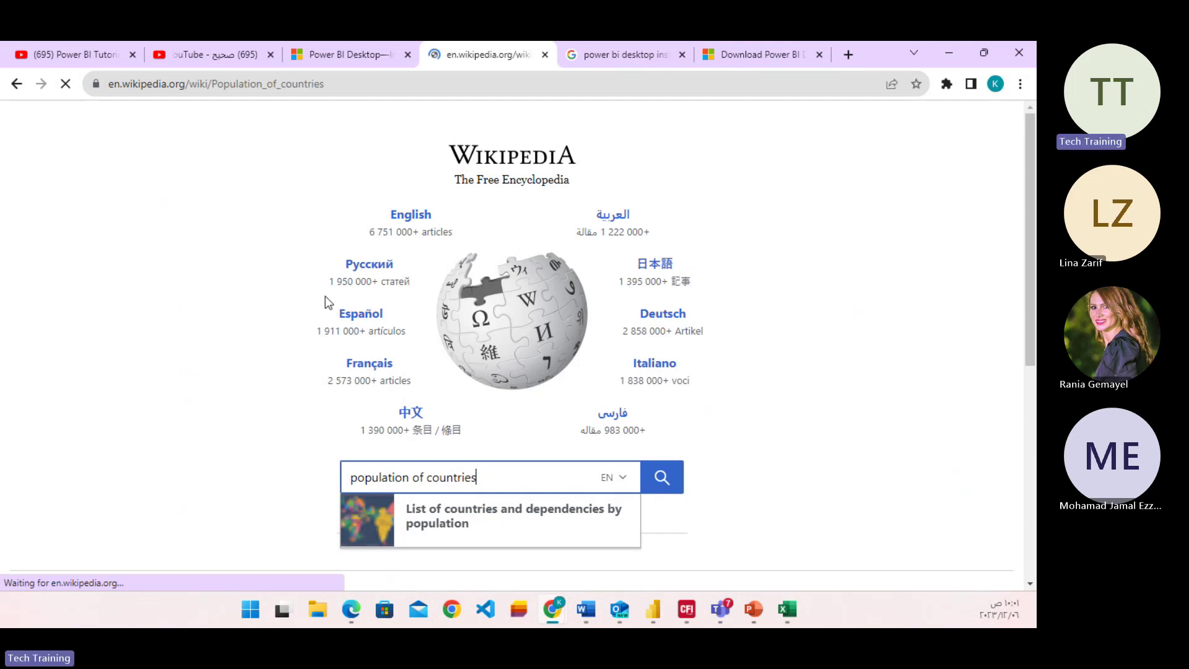
Examine the article's table of sovereign states and dependencies by population
scroll(347, 291, "down", 15)
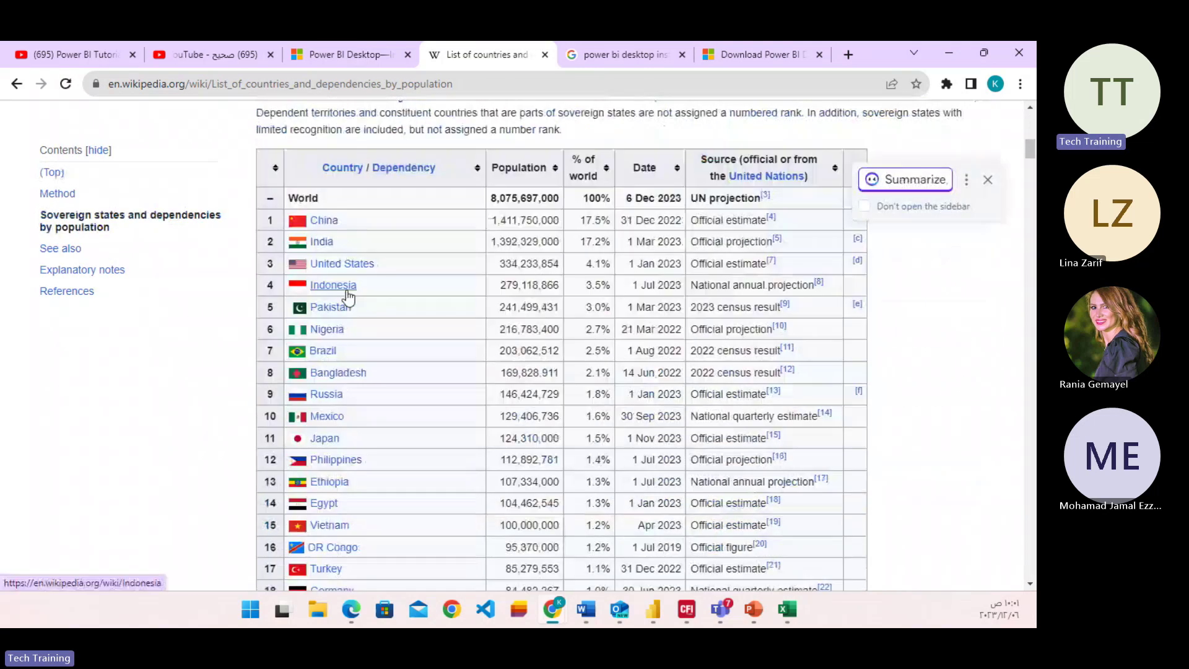
scroll(348, 296, "down", 15)
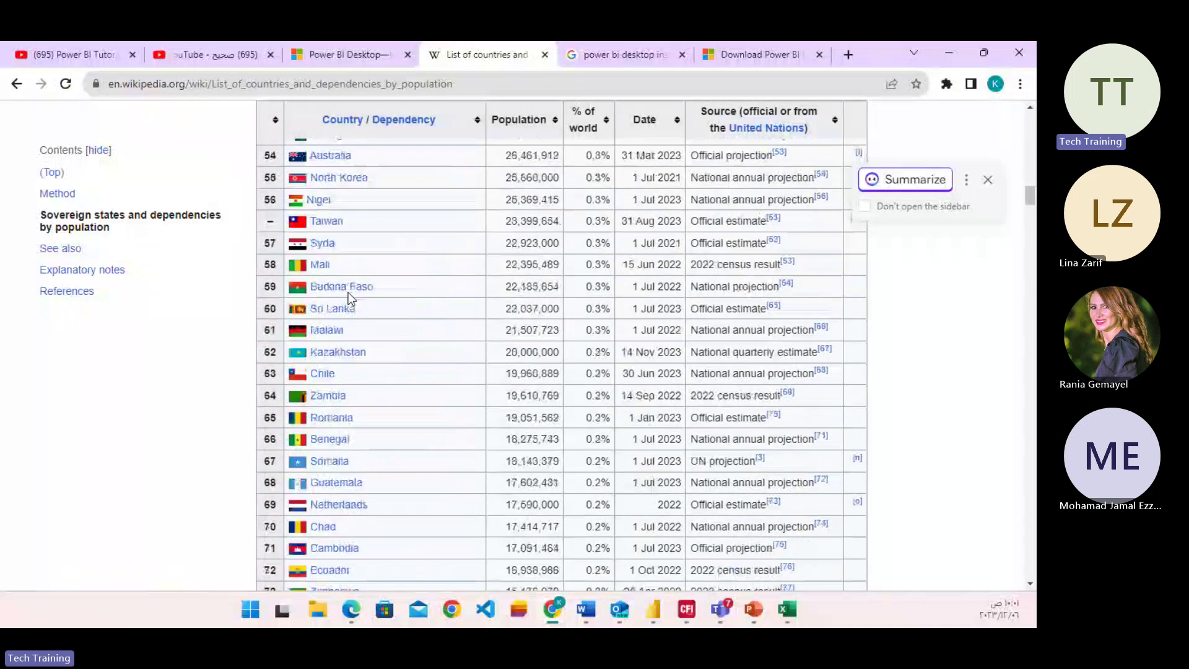
scroll(403, 370, "up", 10)
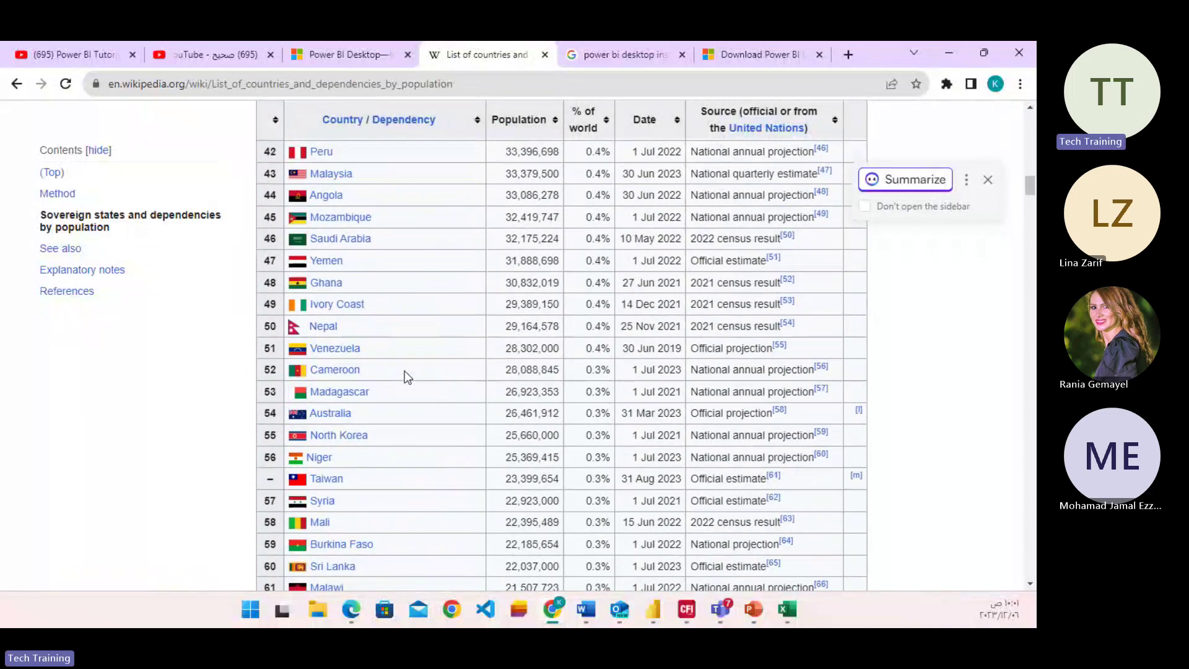
scroll(405, 369, "down", 7)
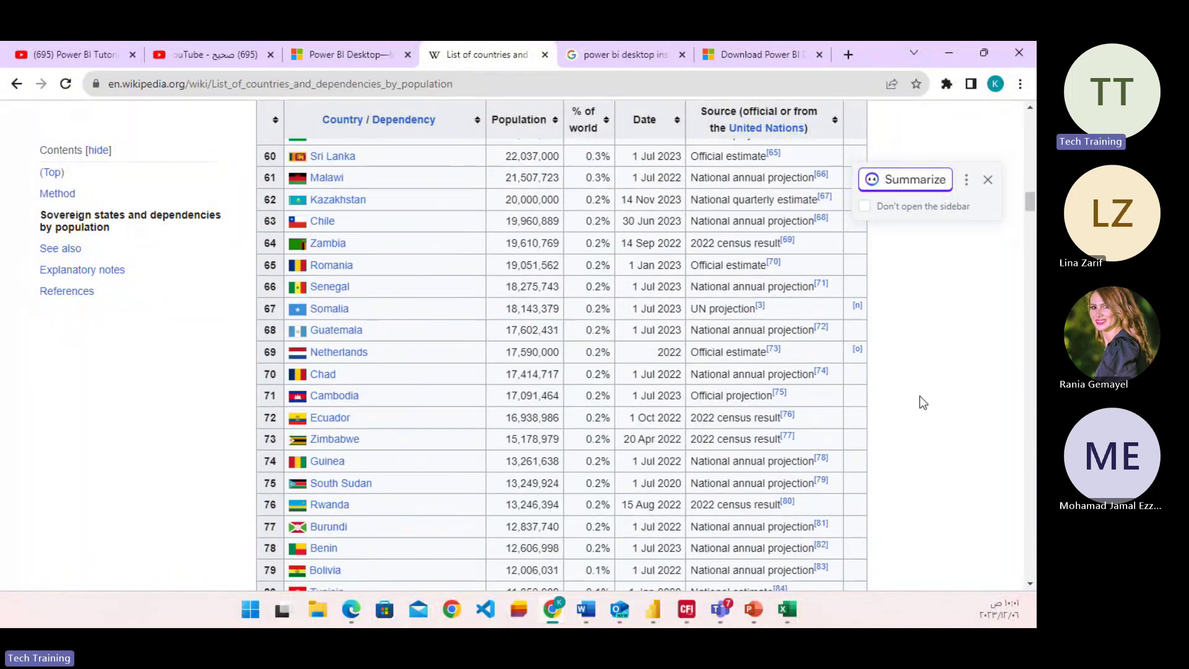
scroll(604, 420, "up", 2)
scroll(604, 420, "up", 20)
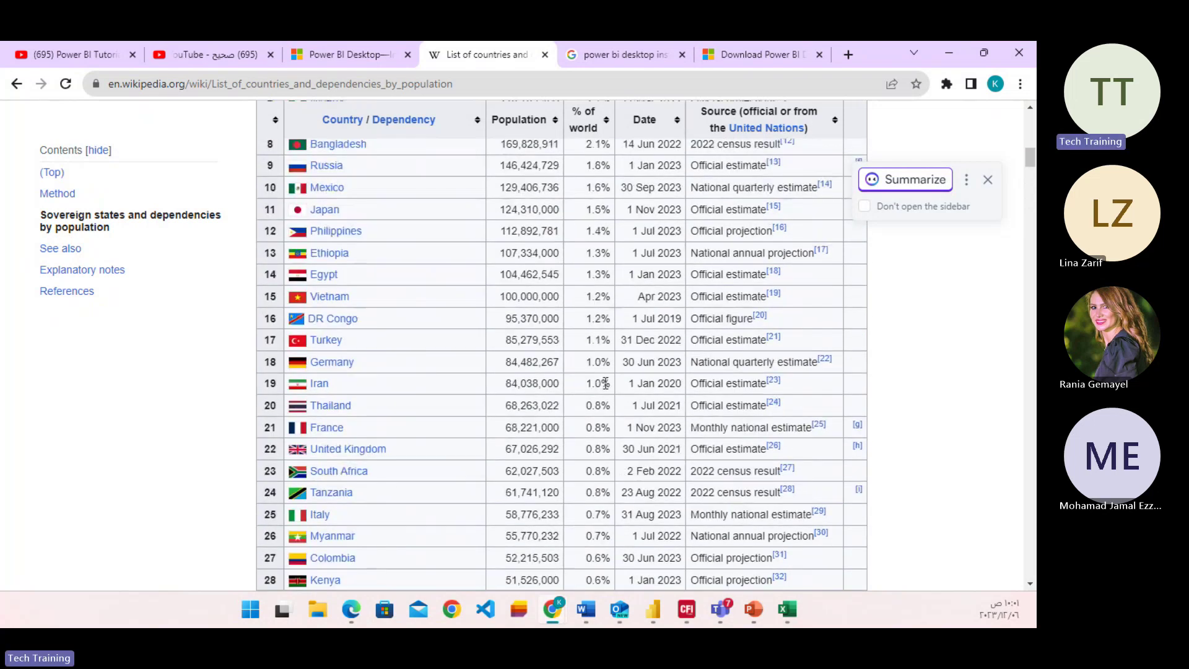
scroll(606, 384, "up", 5)
Copy the Wikipedia article's address and paste it as the web source URL in the blank Power BI report
left_click(486, 87)
key("ctrl+c")
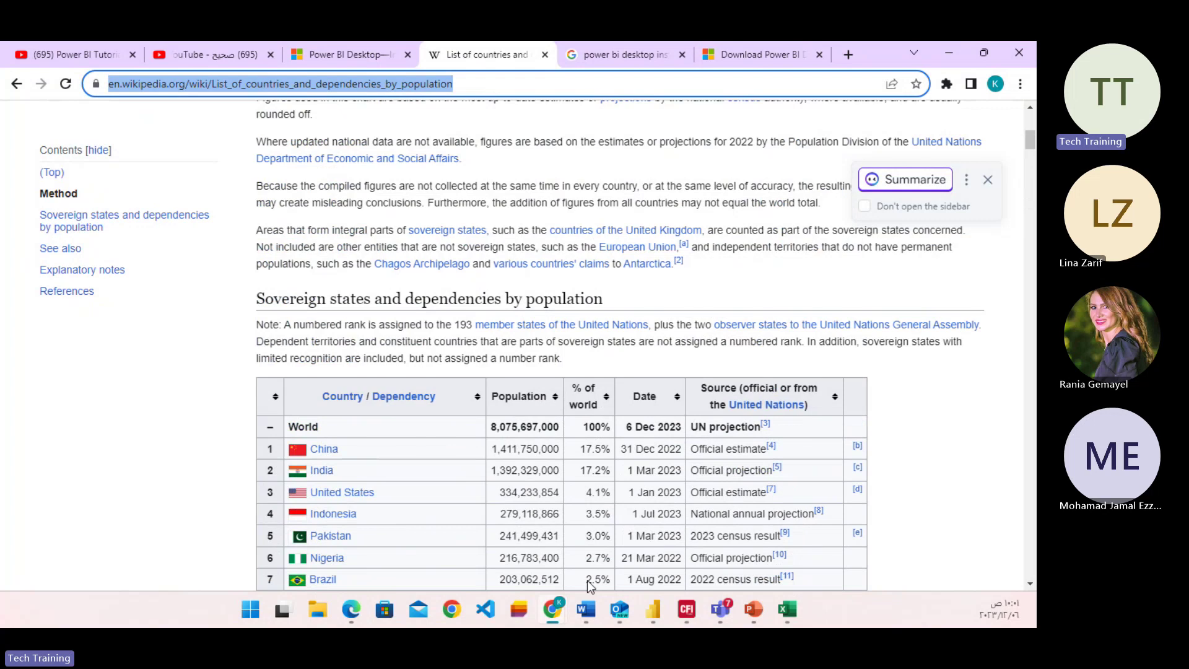
mouse_move(652, 612)
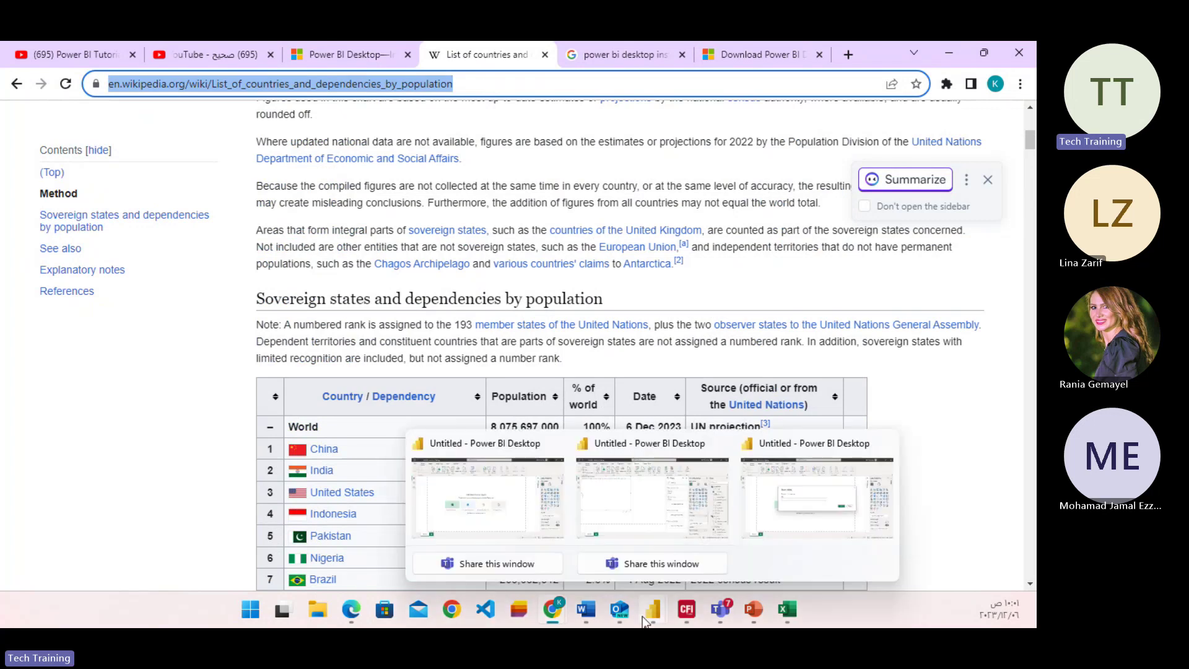
left_click(737, 519)
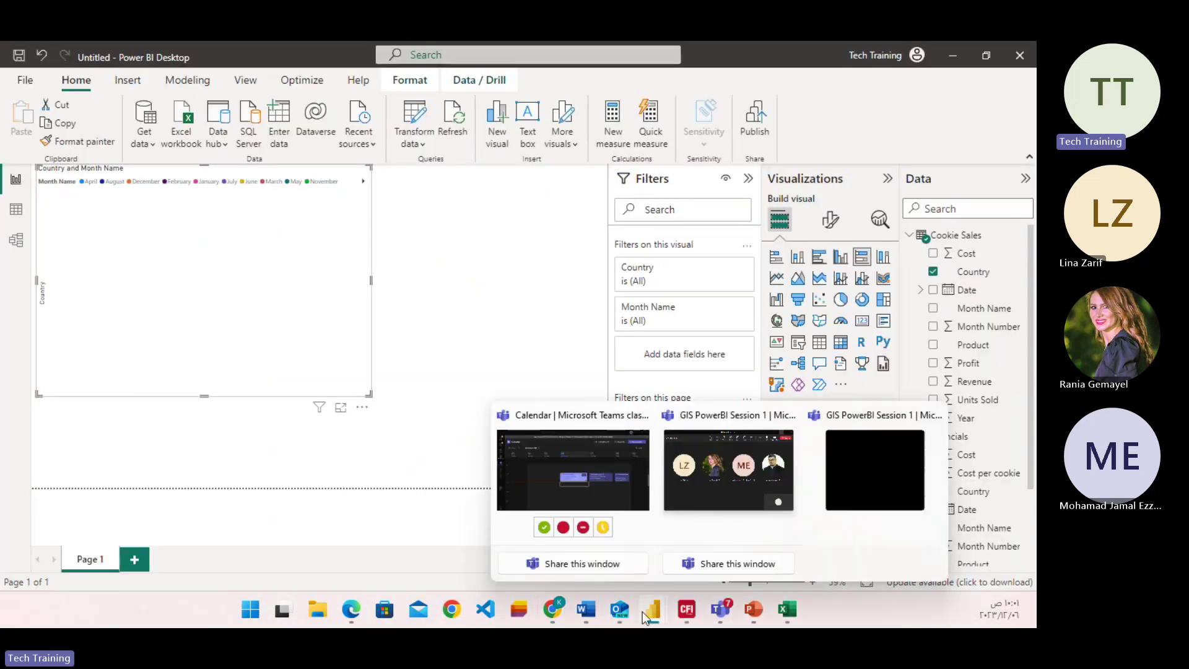
left_click(804, 507)
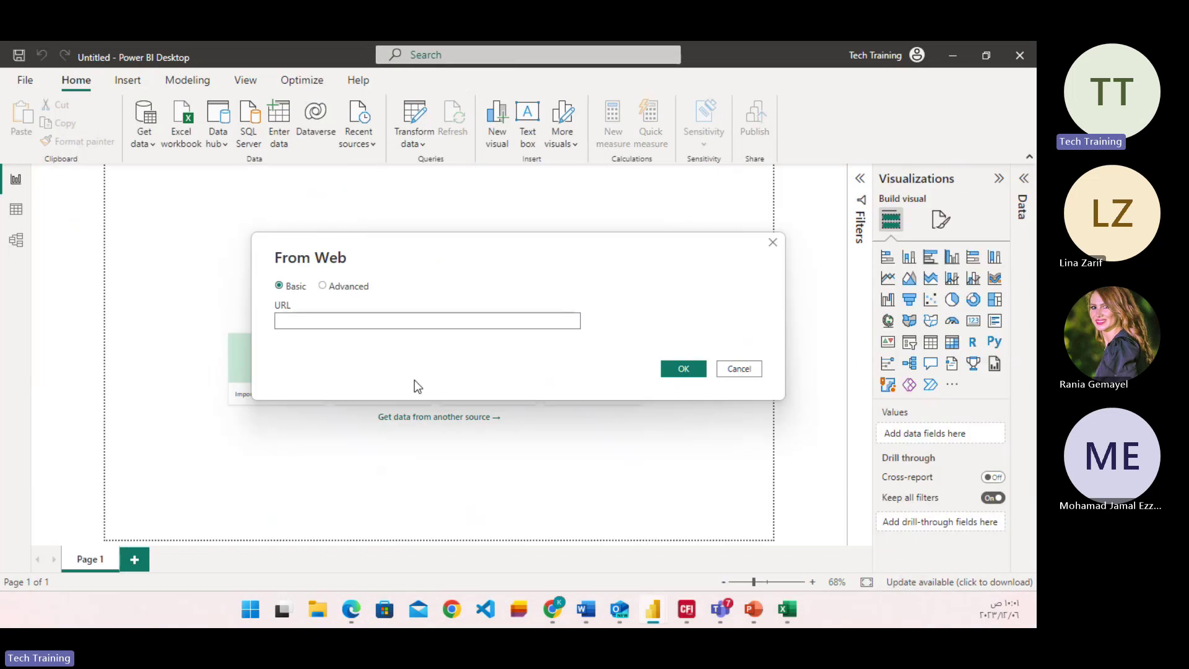
key("ctrl+v")
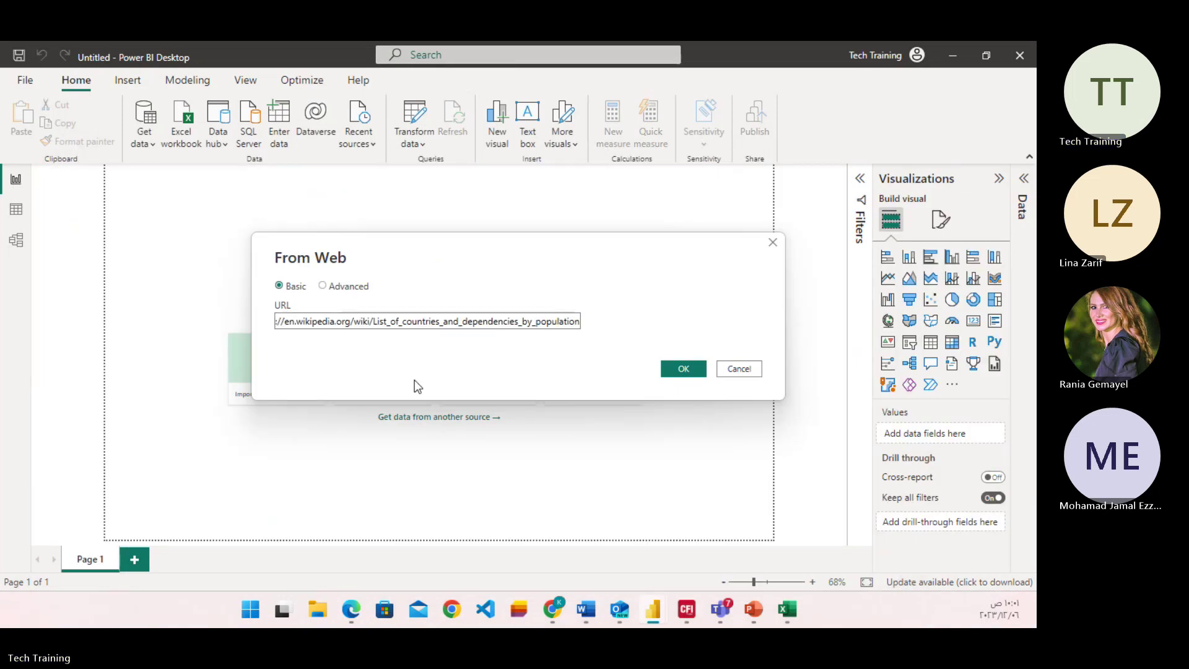
Switch the web source to Advanced and connect using the Wikipedia article address as the URL part
left_click(683, 370)
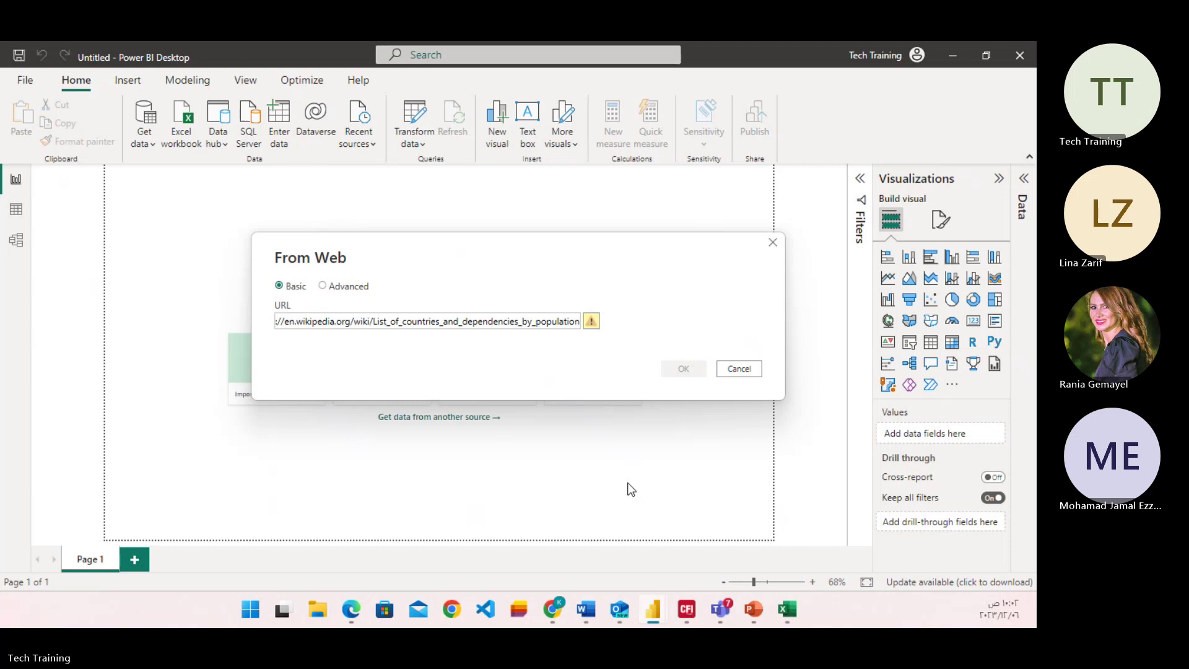
mouse_move(592, 326)
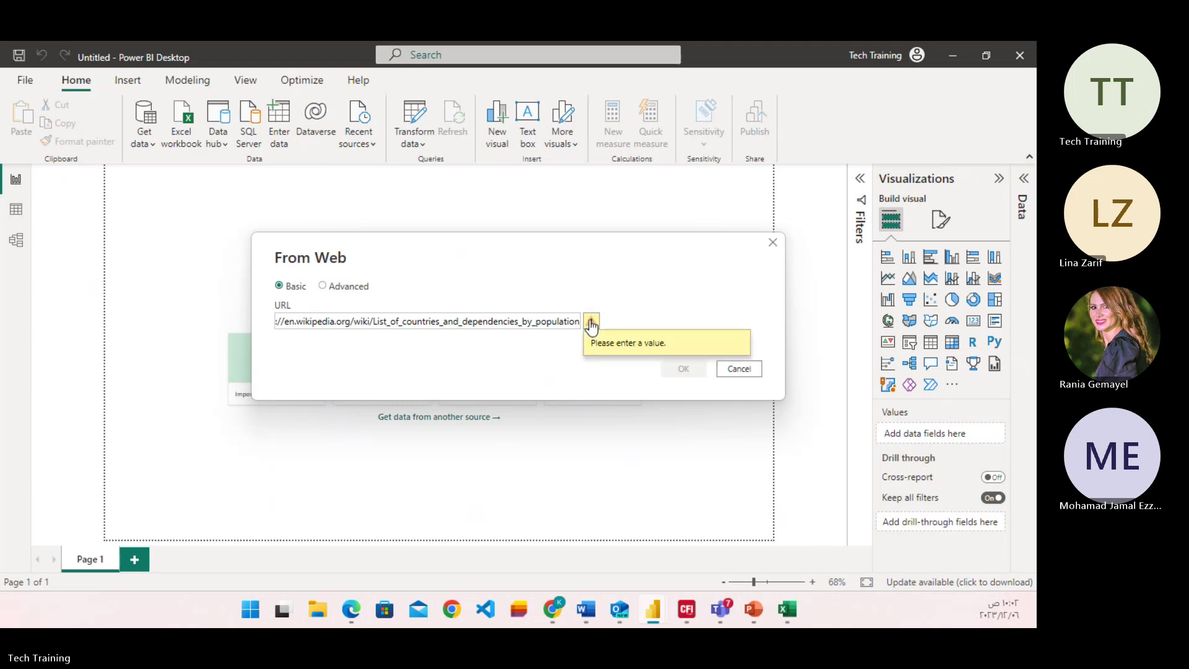
left_click(553, 323)
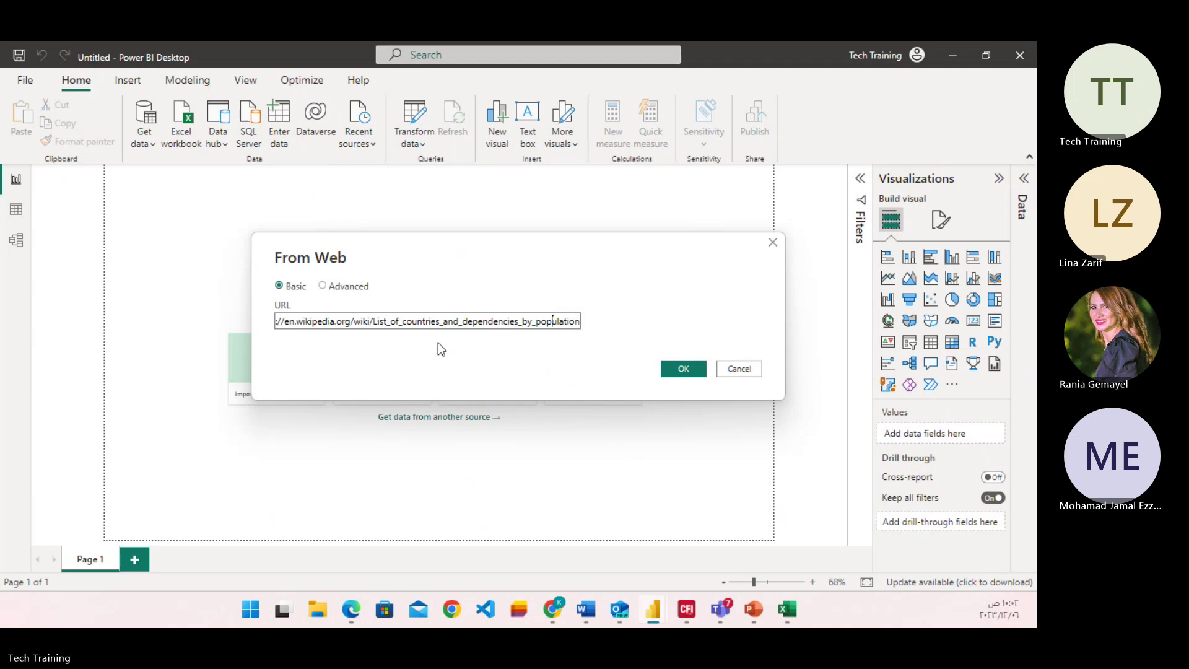
left_click(323, 285)
left_click(283, 323)
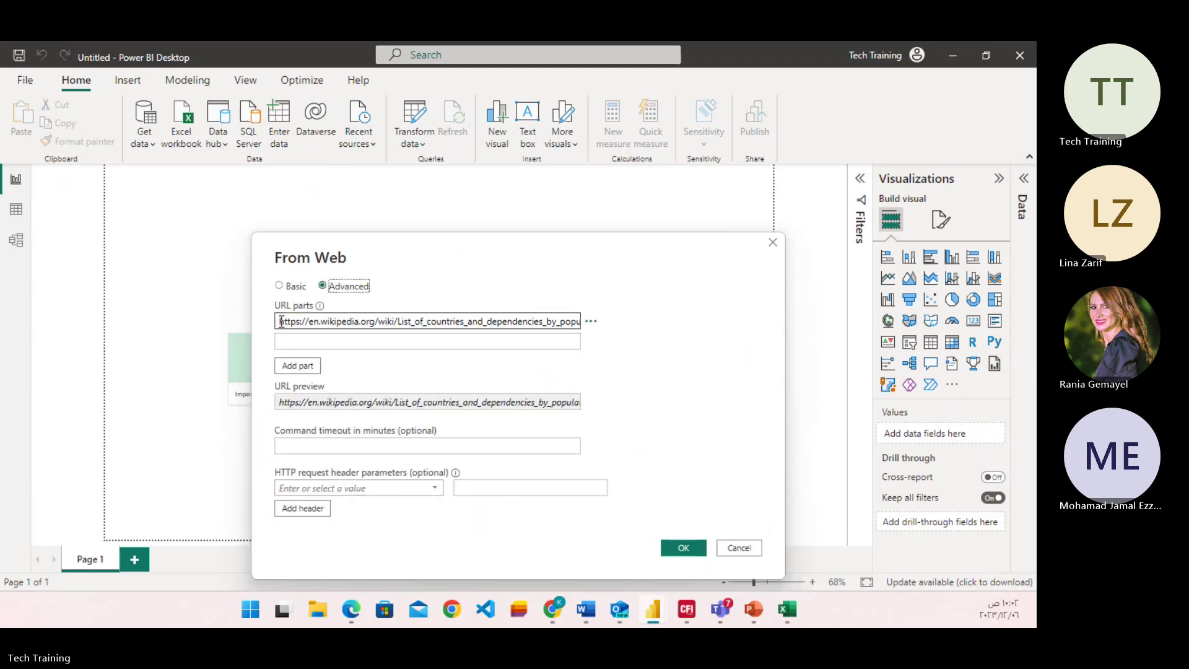
key("ctrl+a")
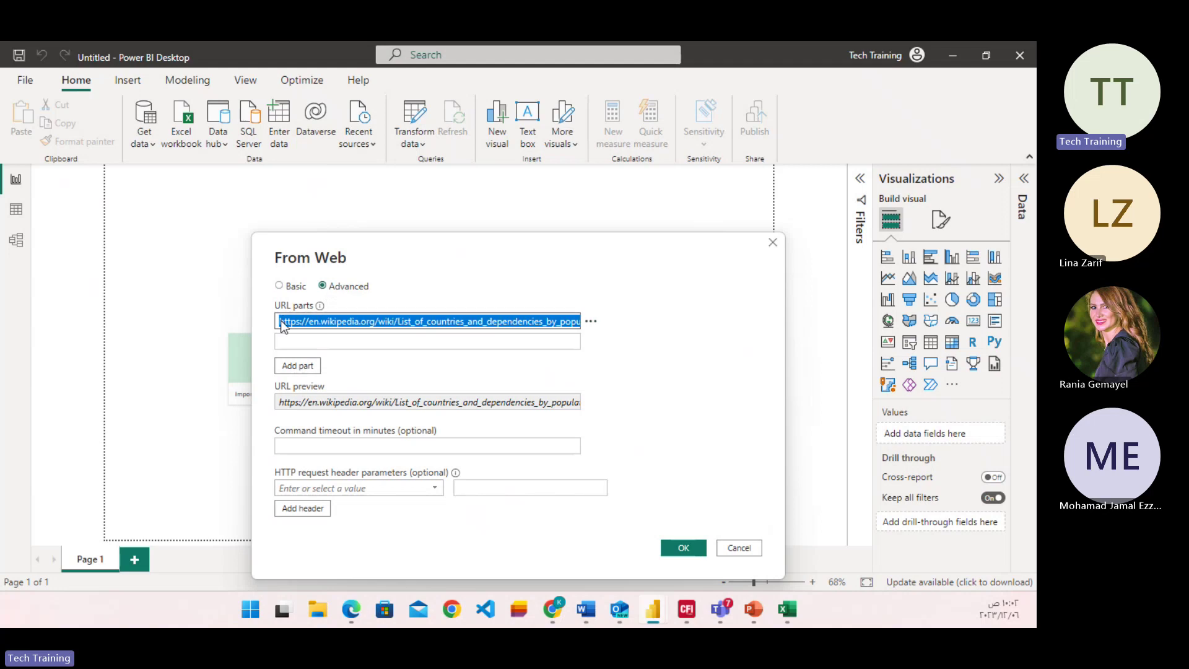
left_click(676, 551)
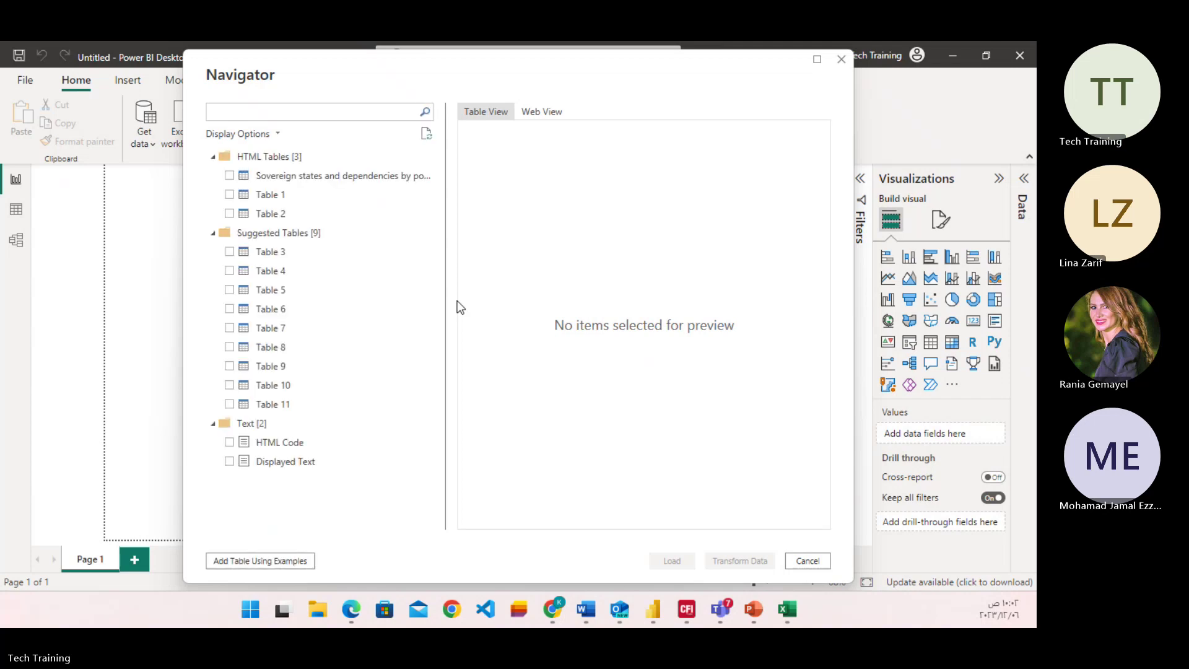
Select the "Sovereign states and dependencies by population" table and open it in Power Query for transformation
left_click(349, 177)
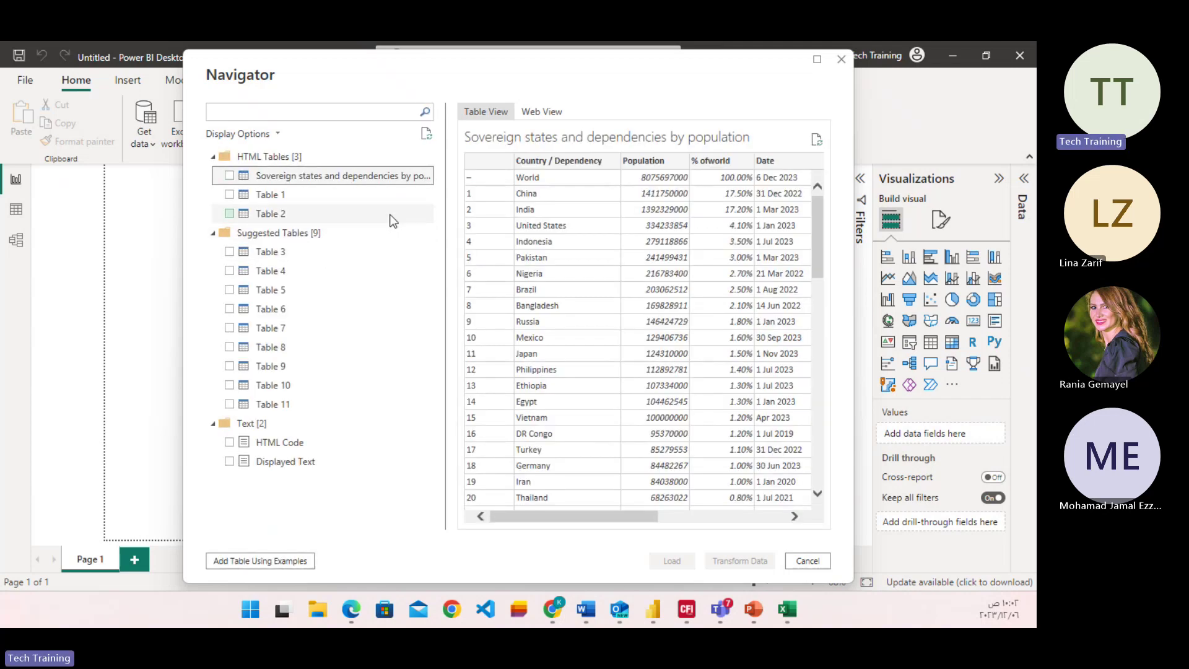
left_click(229, 176)
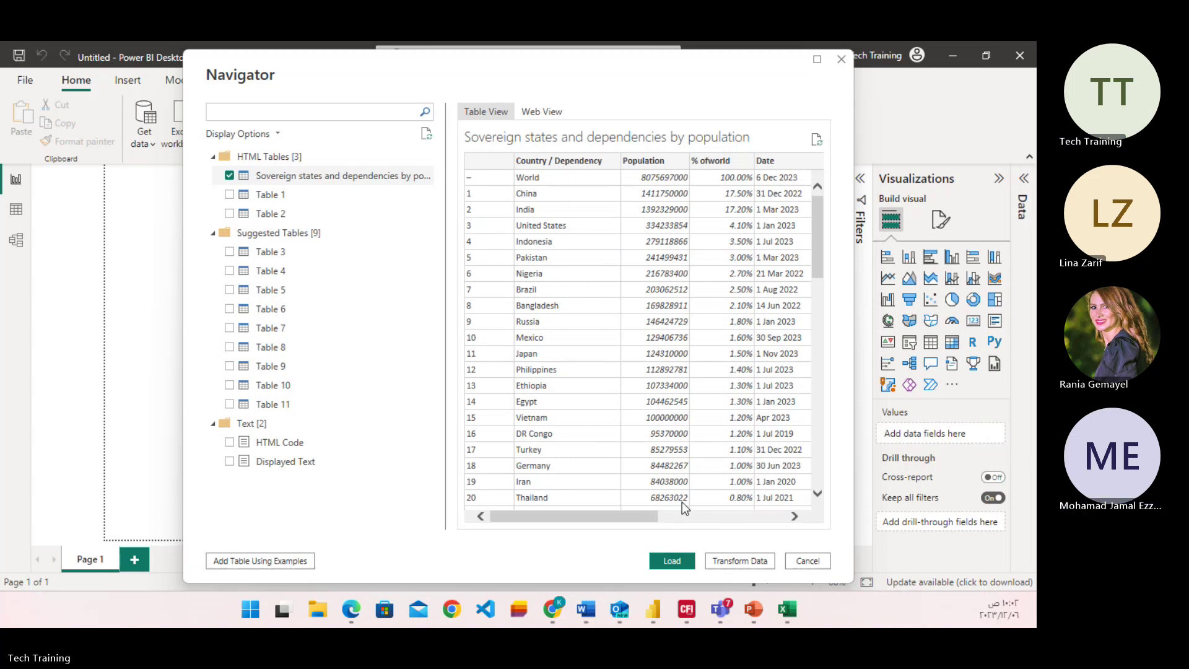
left_click(733, 562)
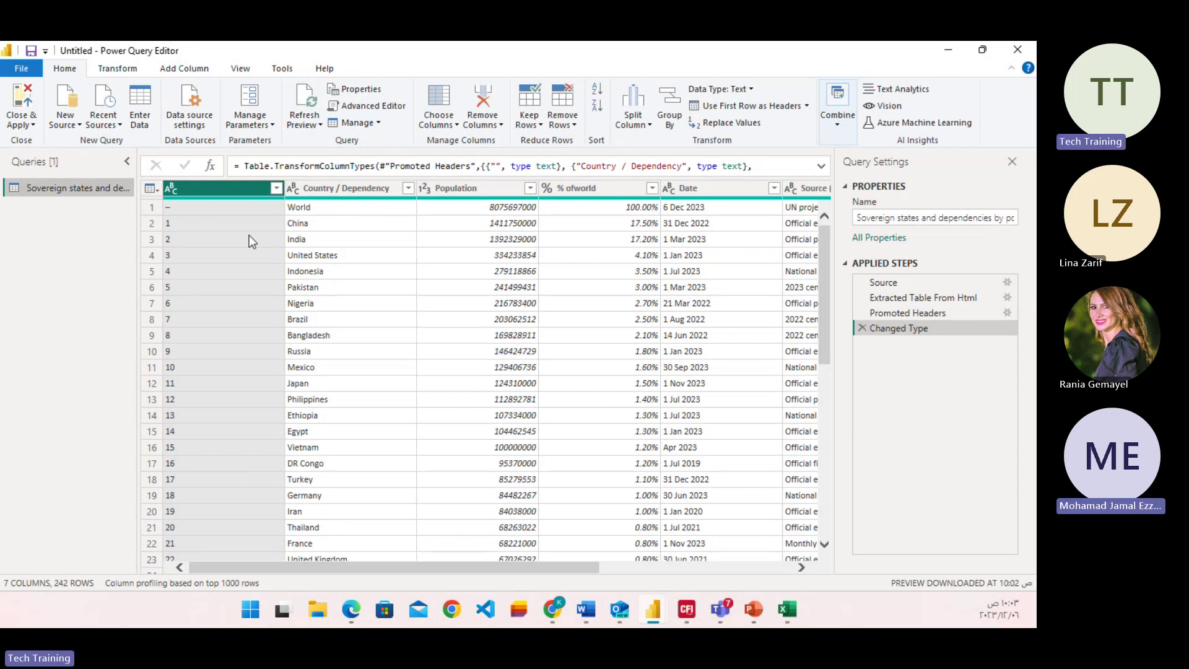
Remove the unnamed rank, % ofworld, Date, Source and _1 columns, keeping only Country / Dependency and Population
right_click(228, 190)
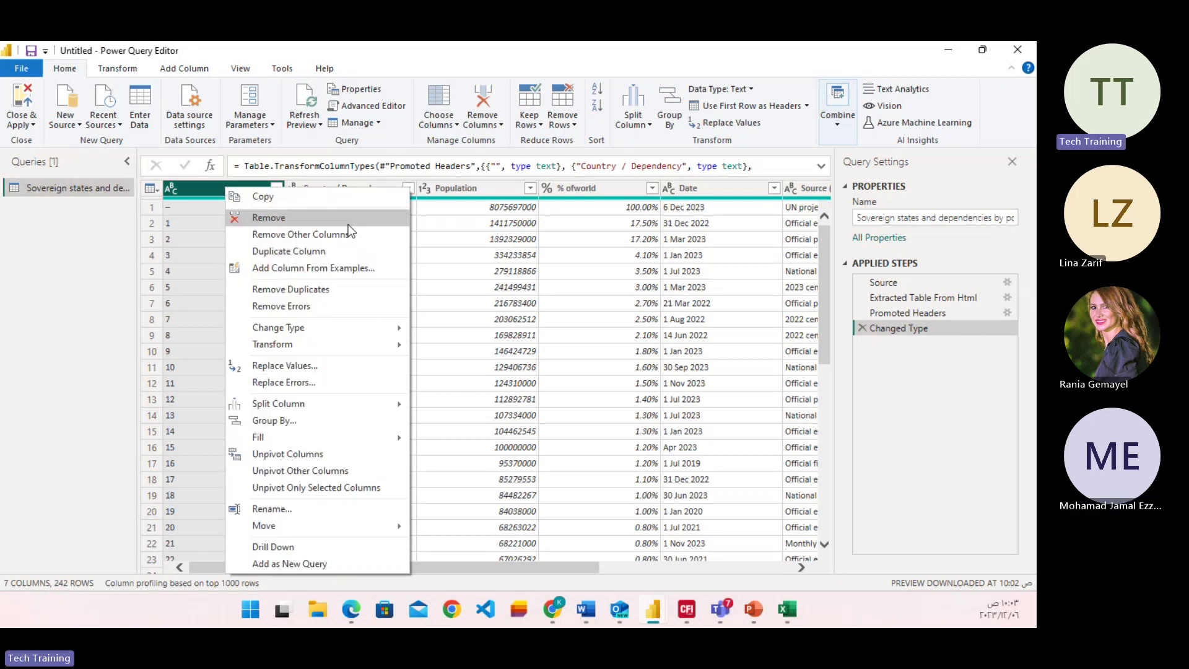
left_click(268, 217)
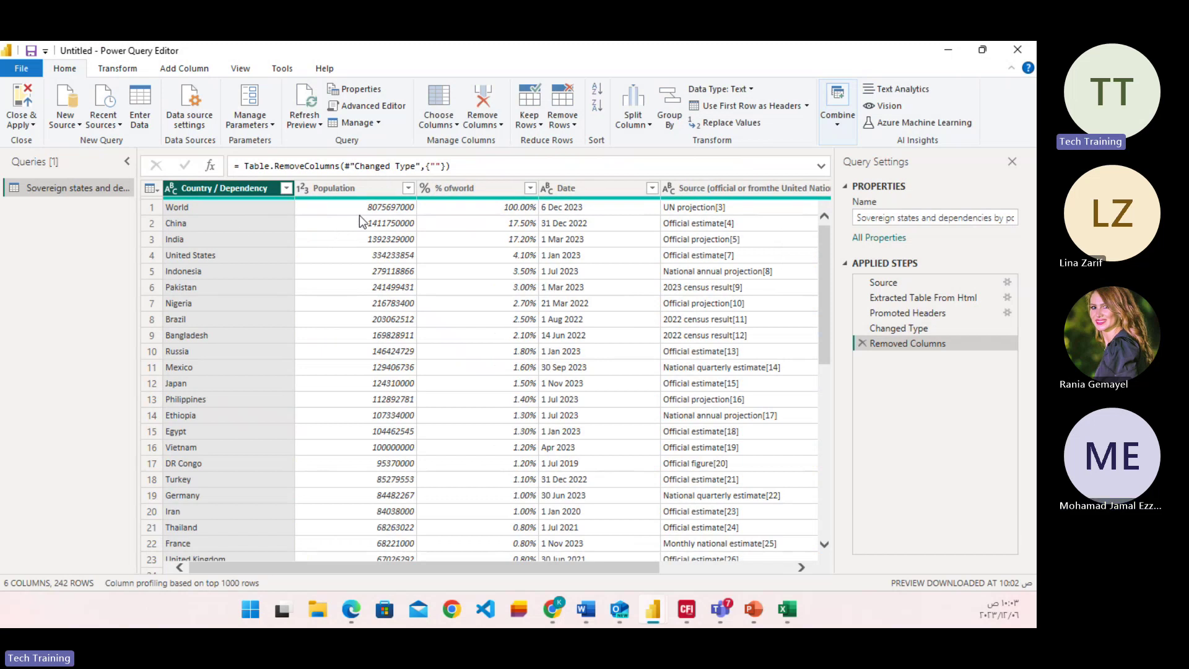
right_click(500, 195)
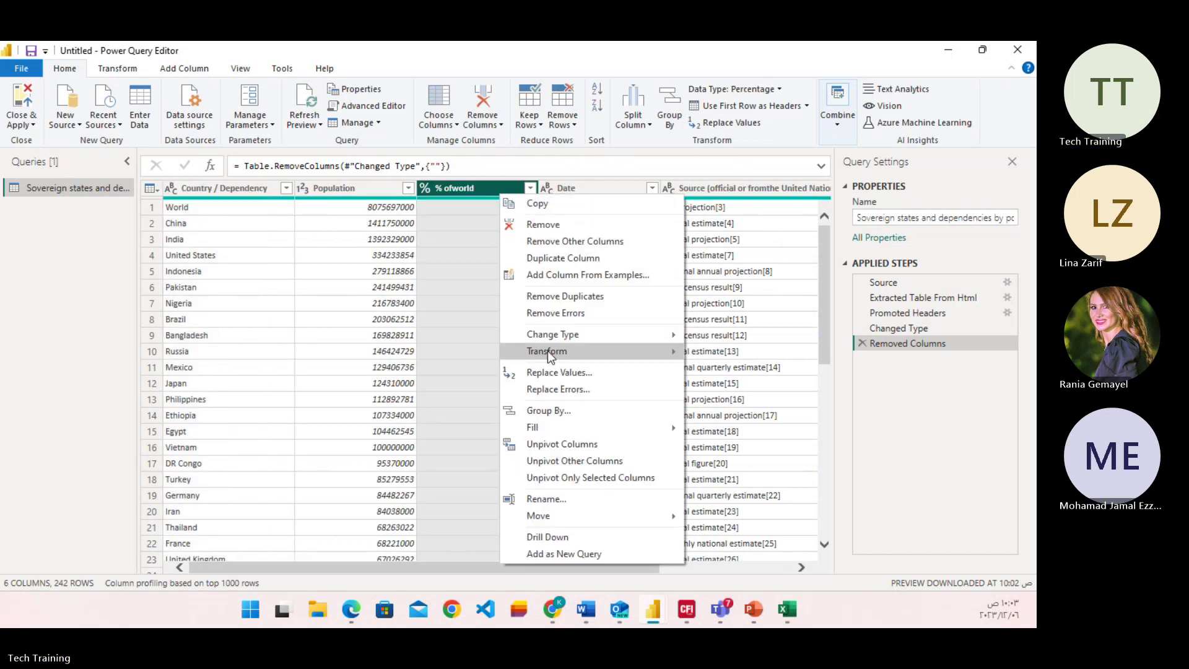
left_click(548, 228)
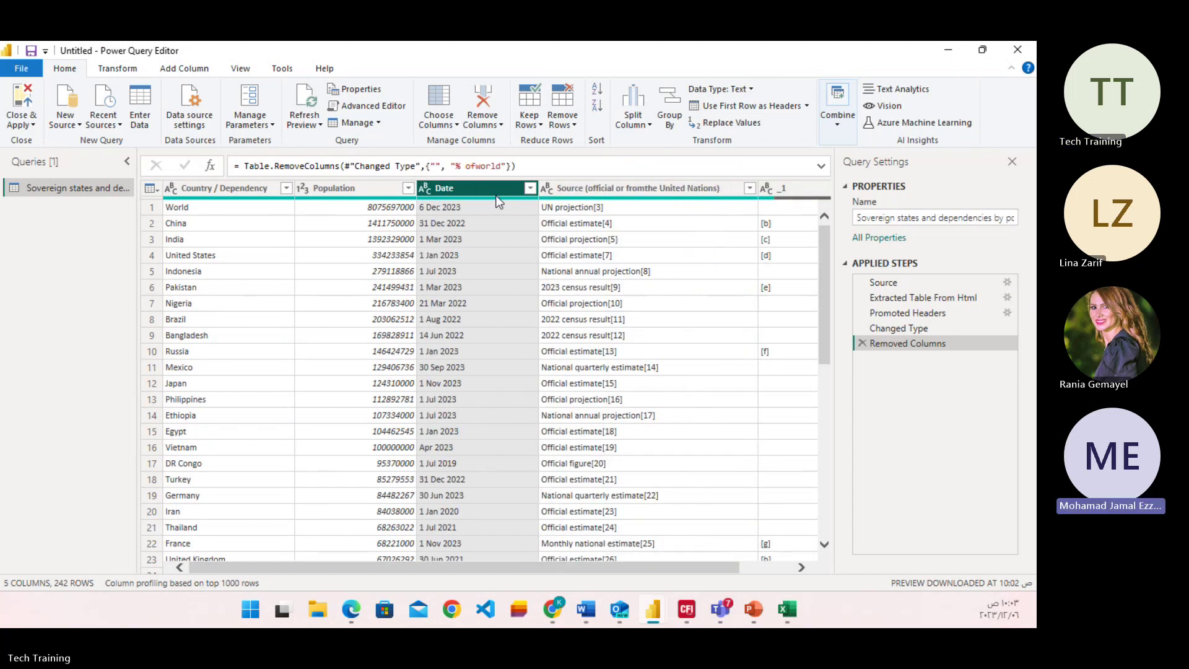
left_click(699, 187, "ctrl")
left_click(777, 187, "ctrl")
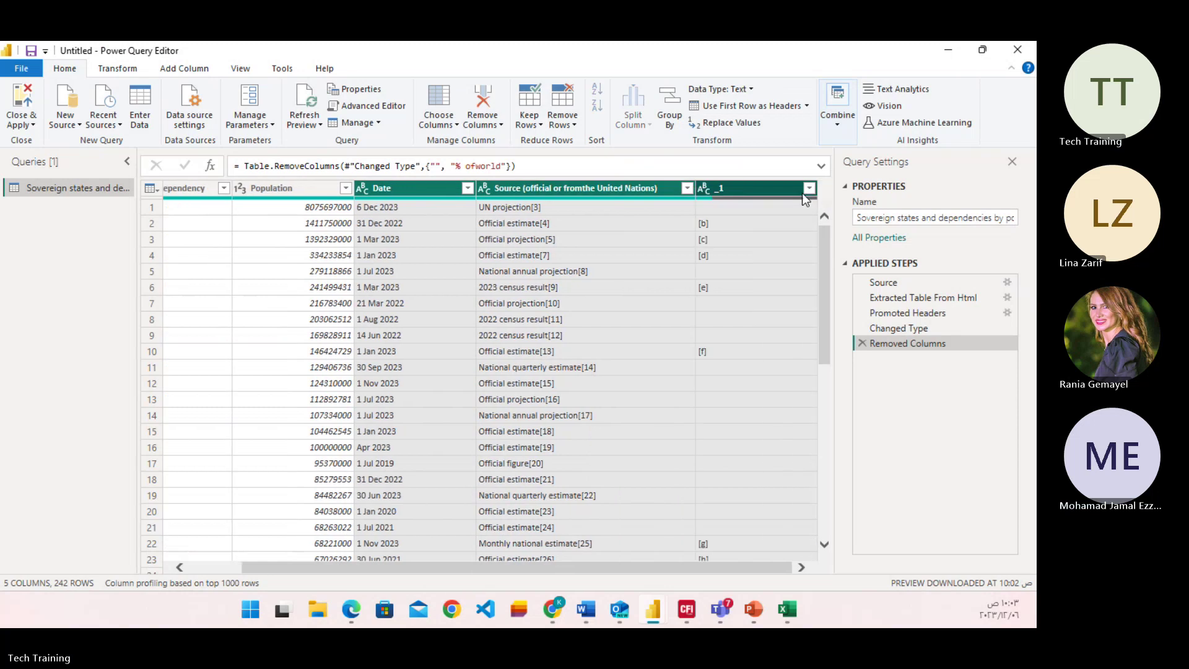
right_click(537, 184)
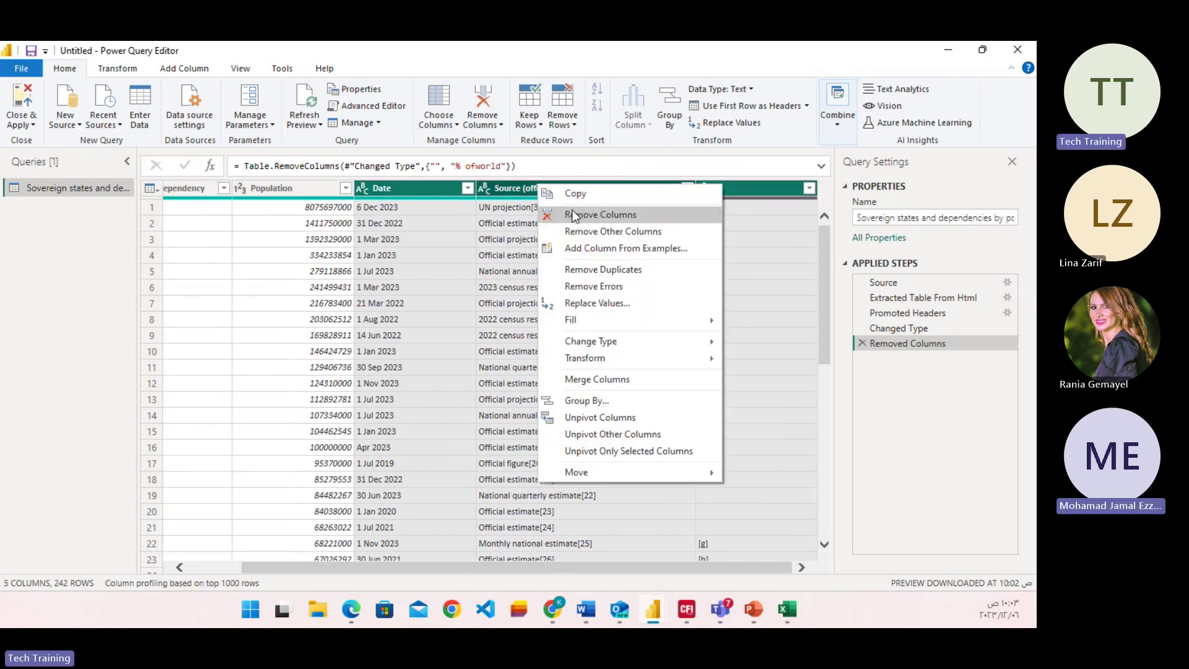
left_click(554, 215)
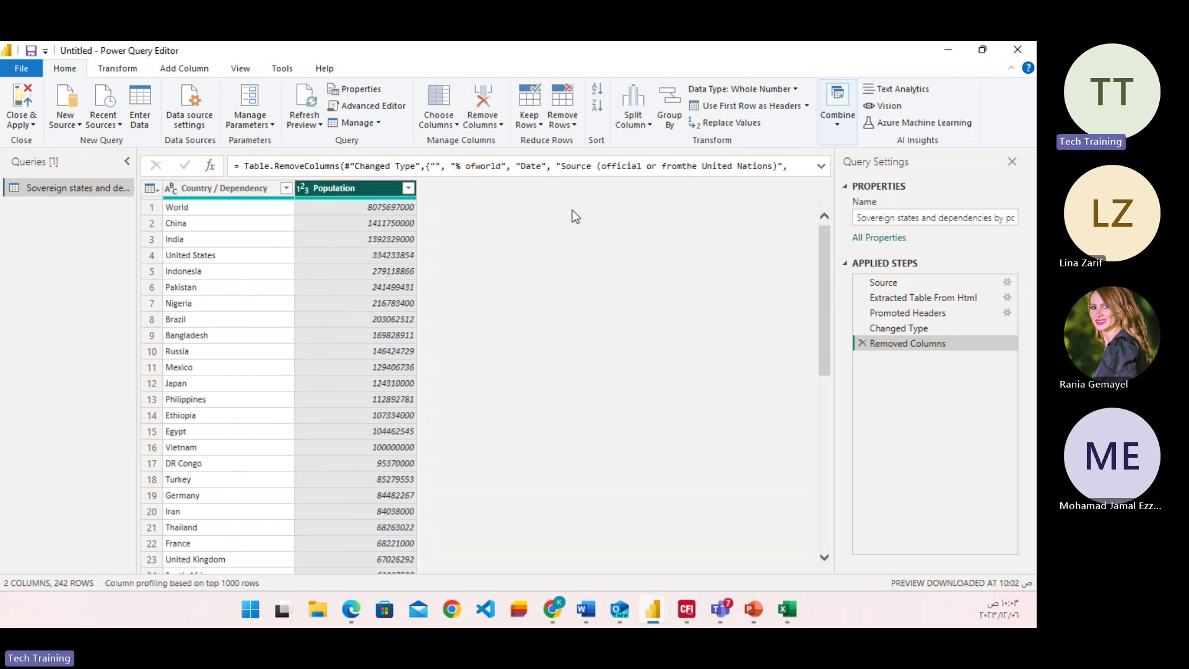
Close the query editor, apply the pending changes and expand the loaded table's fields
left_click(26, 104)
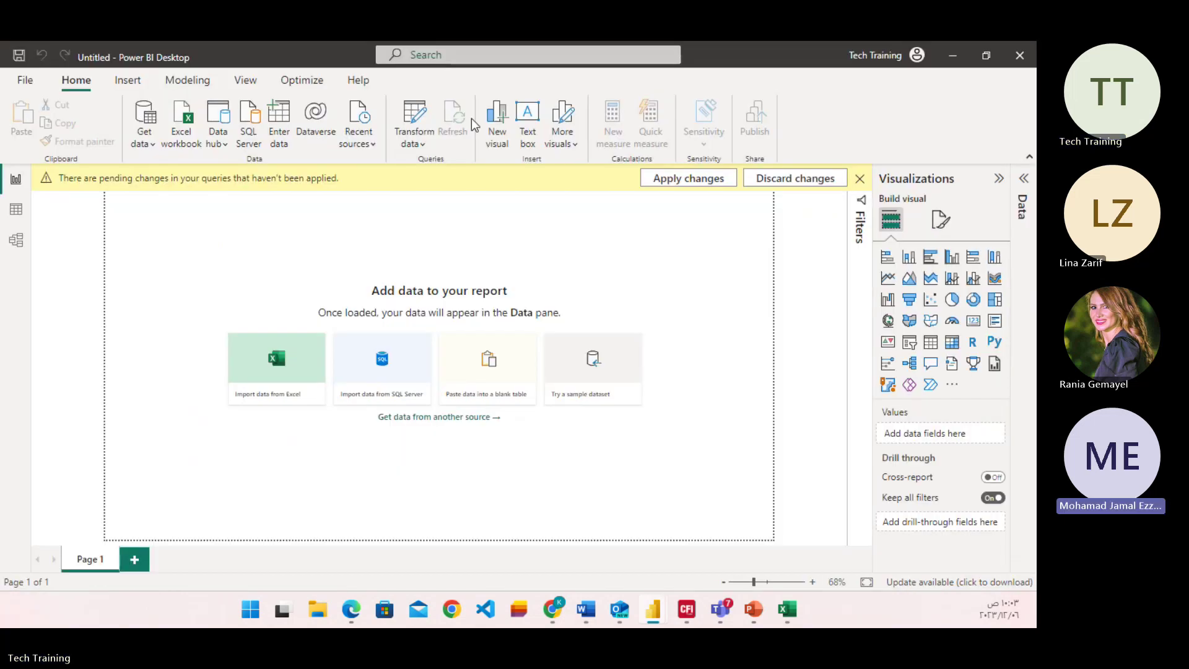
left_click(675, 178)
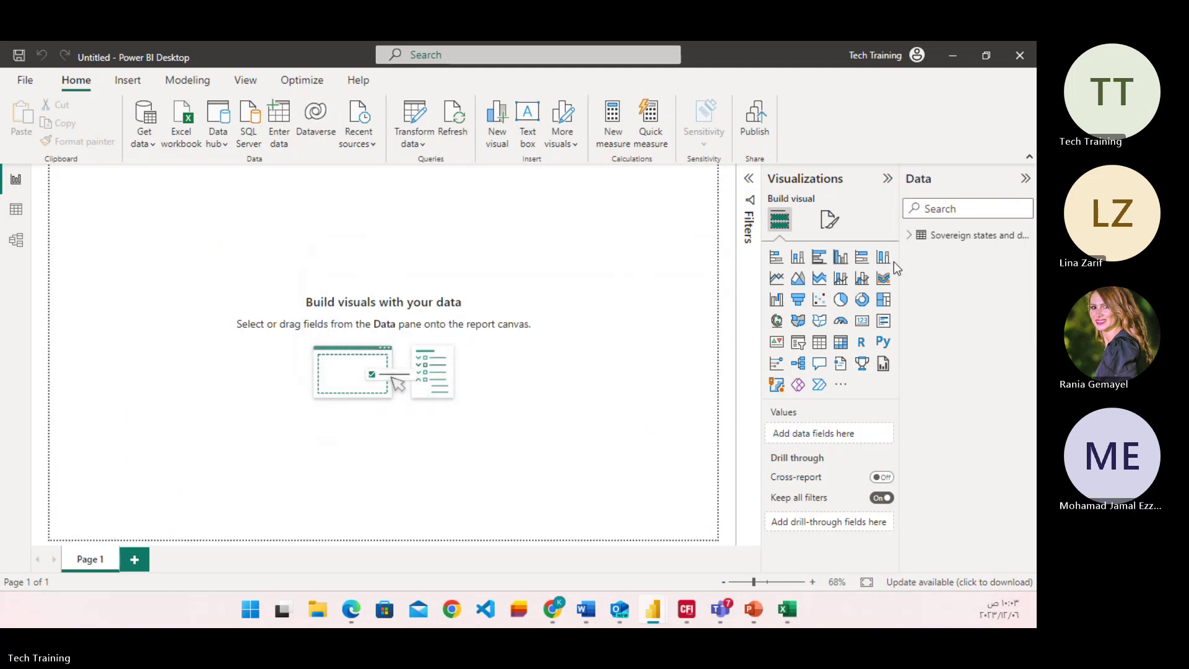
left_click(909, 236)
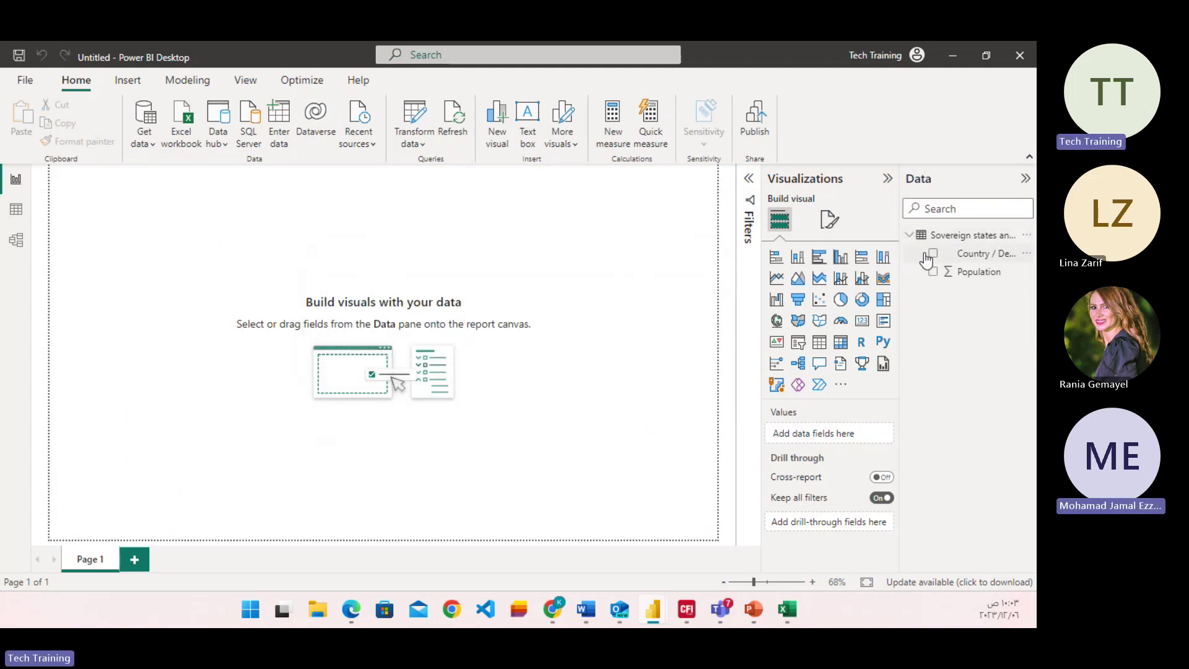
Create a map visual from Country / Dependency and enlarge it to fill most of the report page
left_click(932, 253)
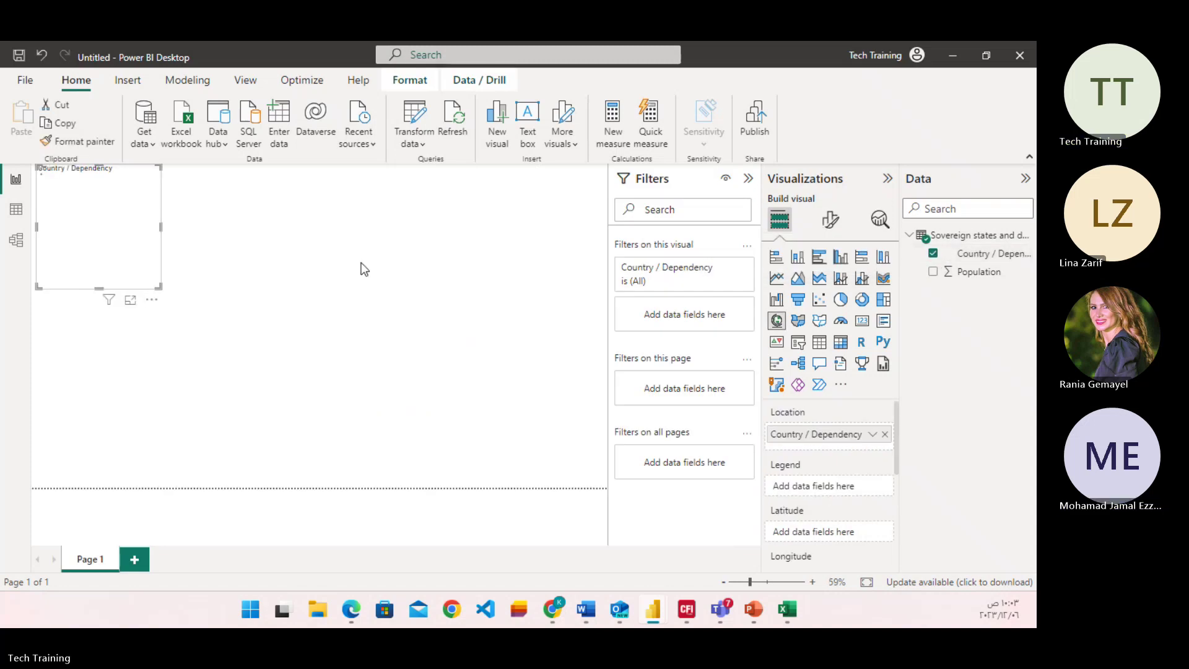
left_click_drag(160, 288, 378, 439)
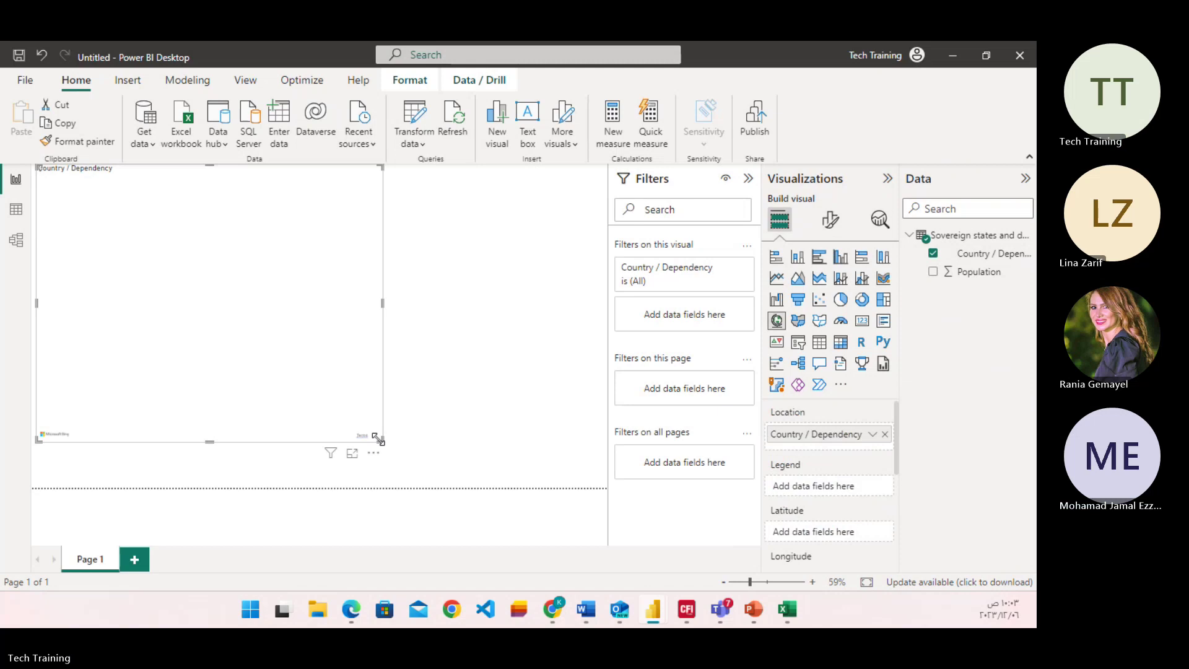
left_click_drag(374, 300, 561, 342)
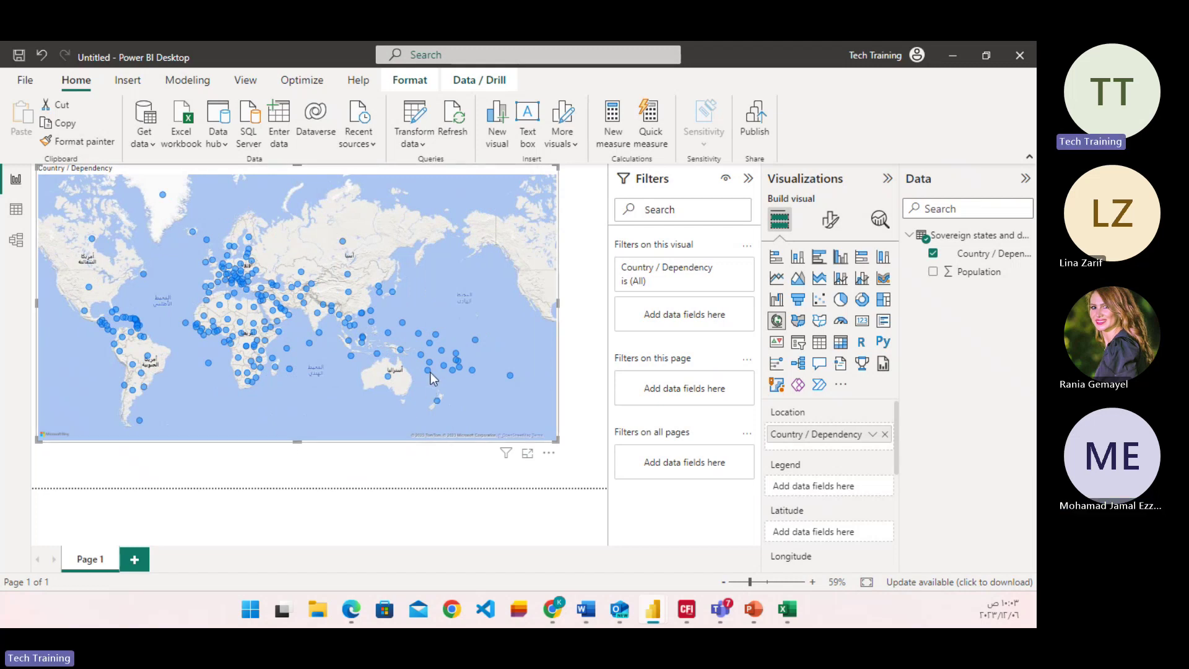
Highlight and release Australia's point on the map, and add the Population field to the visual
mouse_move(429, 373)
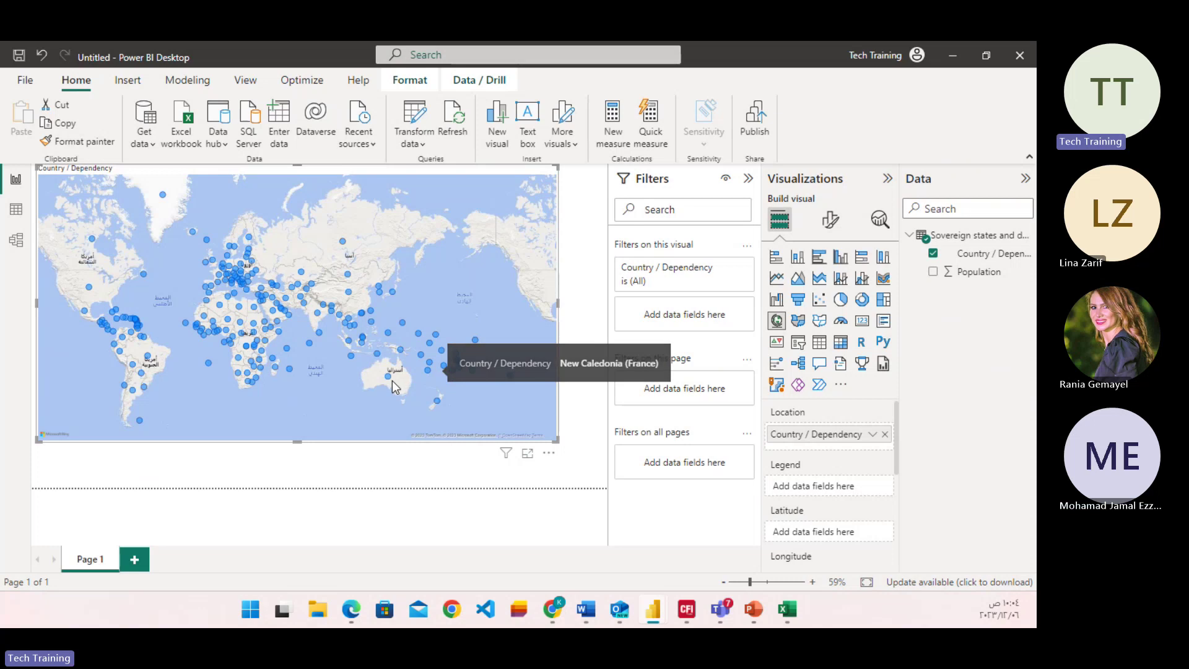
left_click(388, 377)
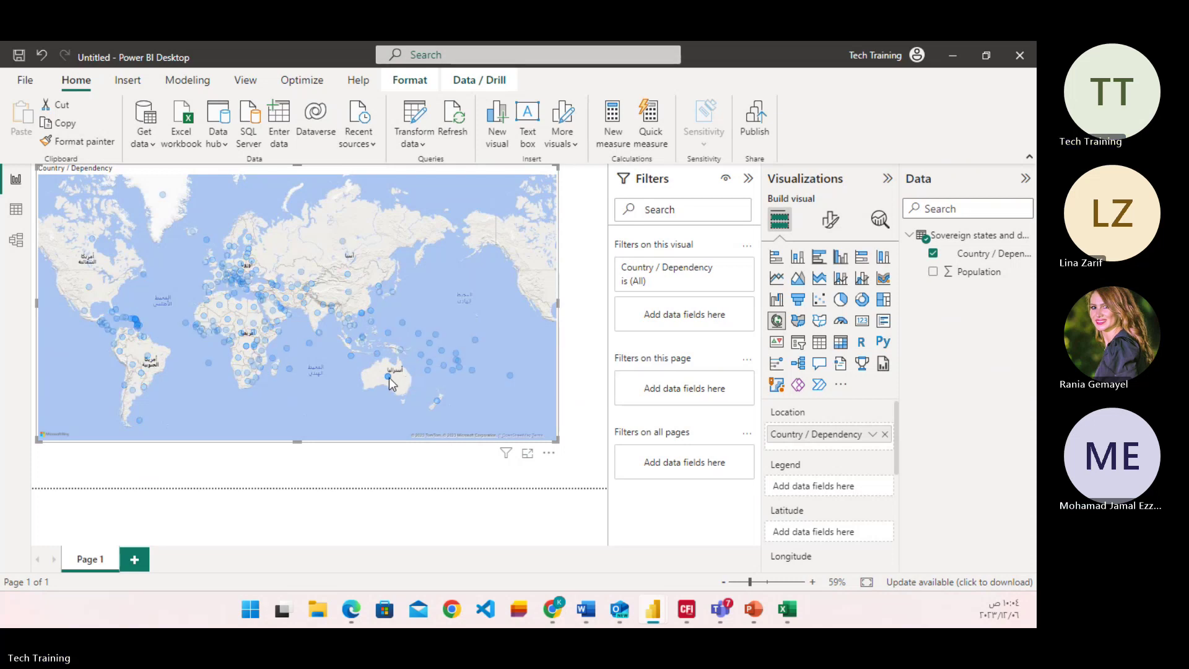
left_click(389, 378)
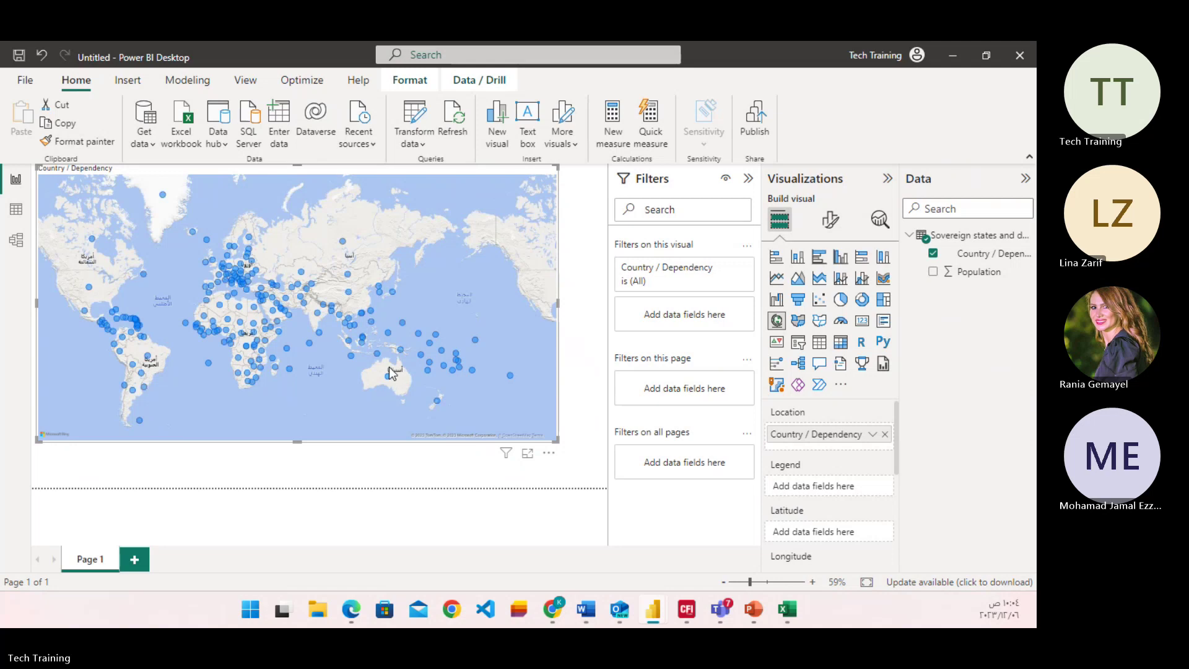
left_click(934, 273)
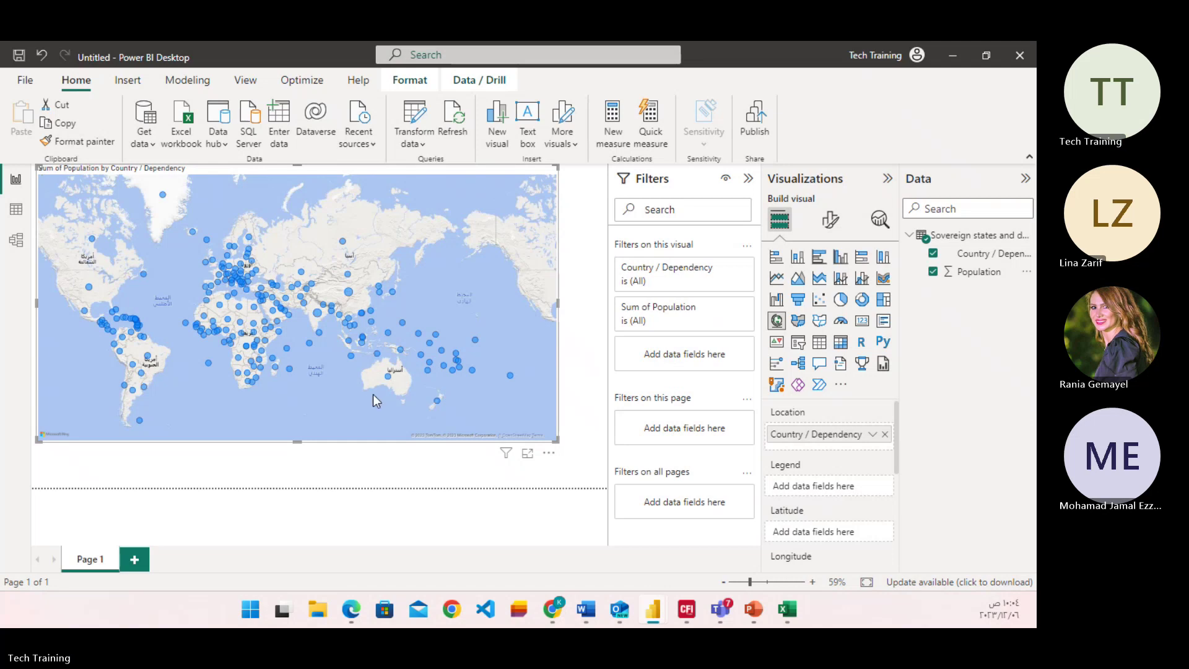
mouse_move(375, 355)
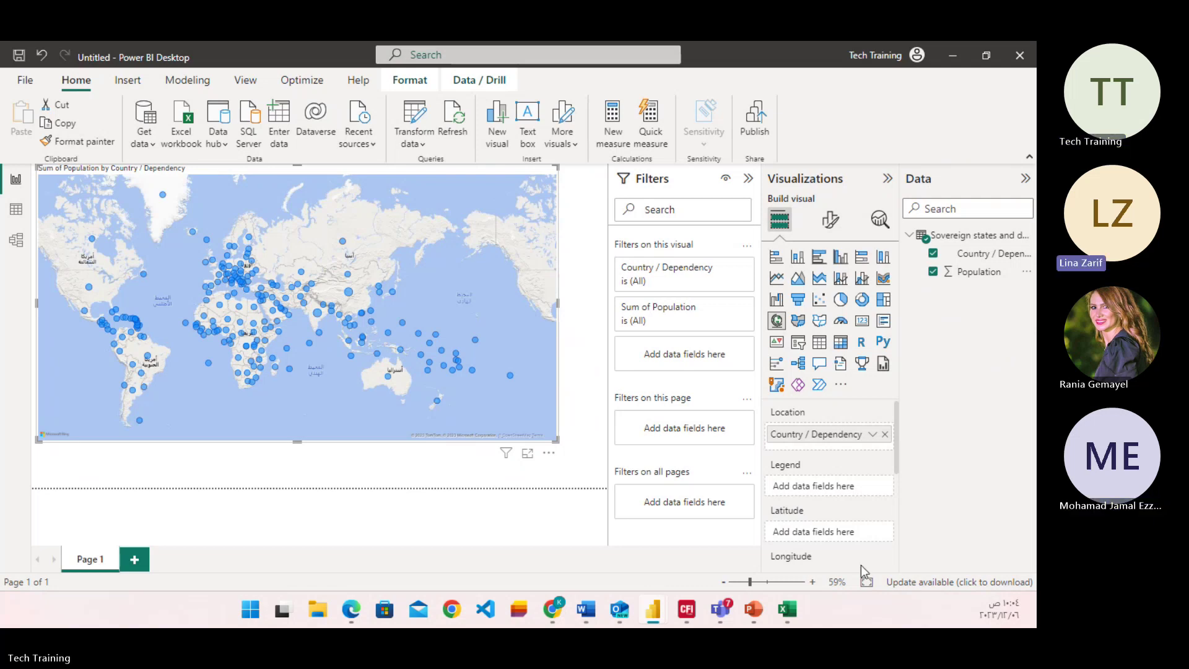
mouse_move(749, 606)
mouse_move(717, 619)
left_click(741, 474)
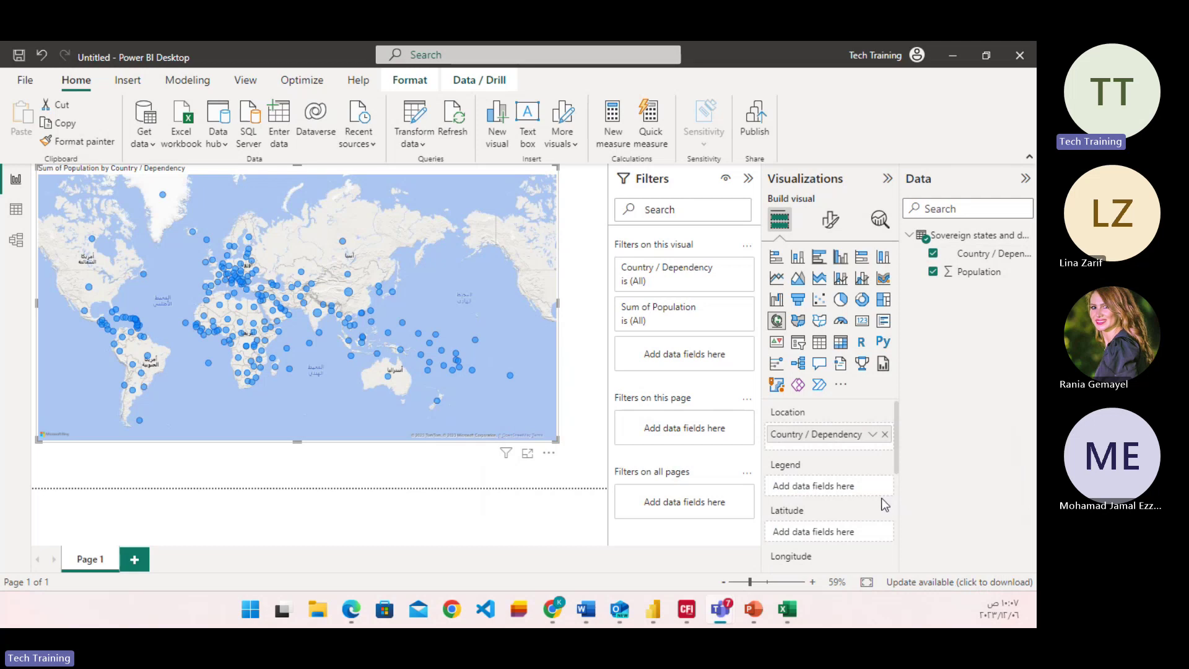
mouse_move(729, 612)
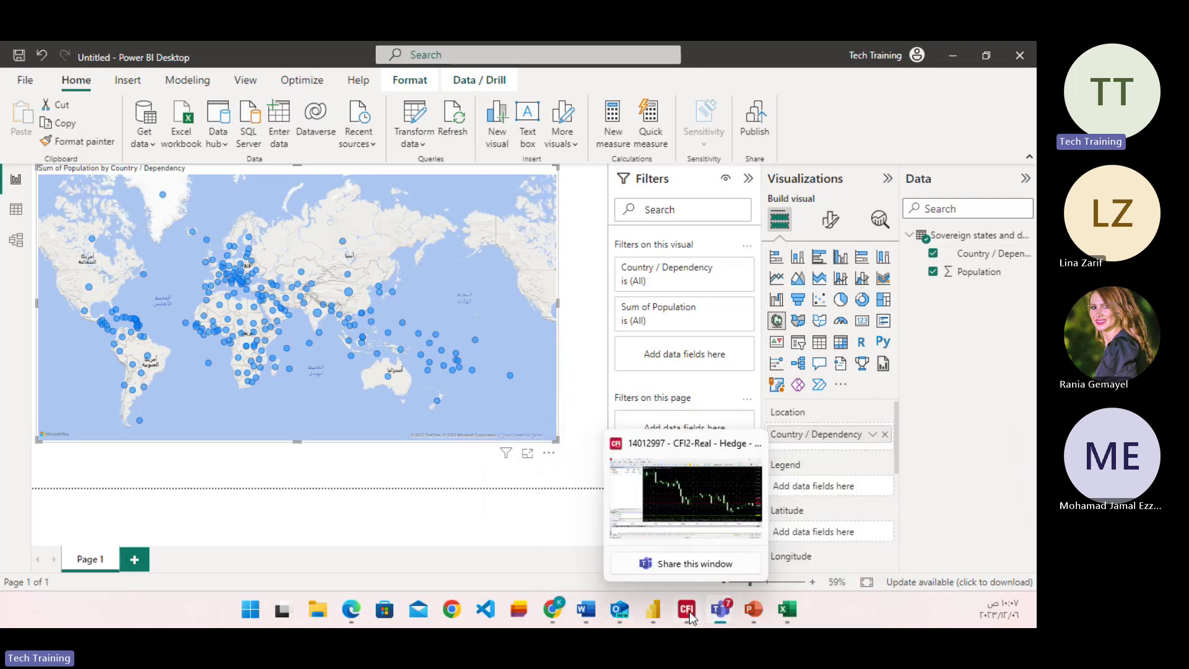
Switch to Chrome, open the channel behind the YouTube video "Power BI Tutorial for Beginners" and highlight the channel name
mouse_move(554, 613)
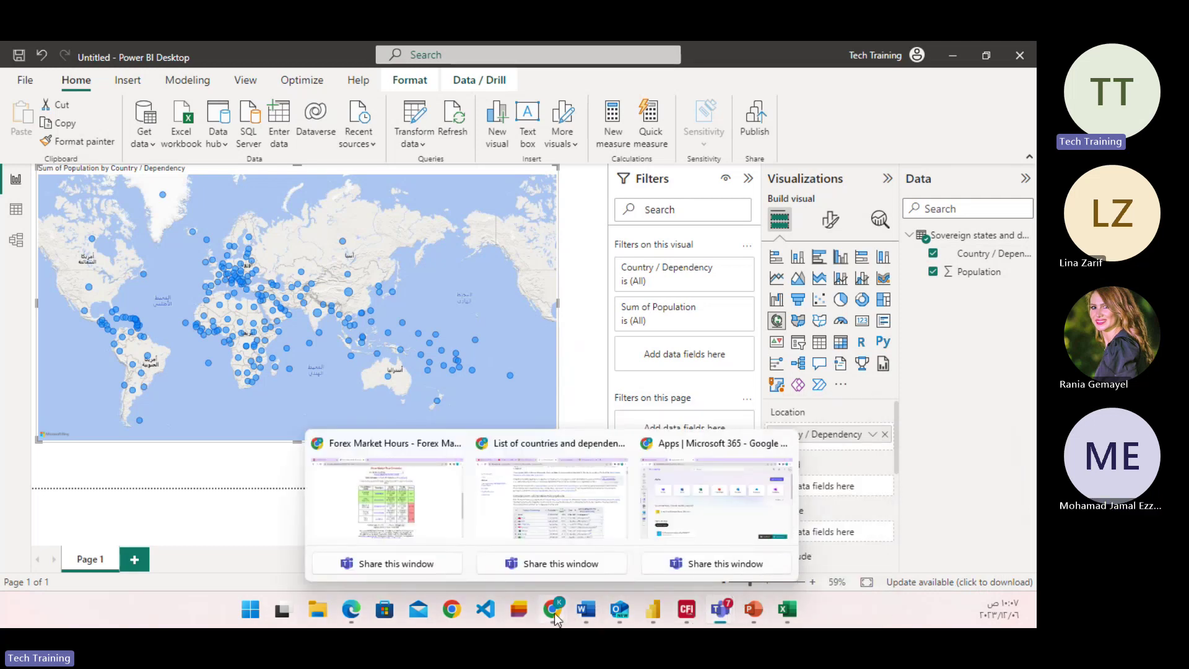
left_click(560, 505)
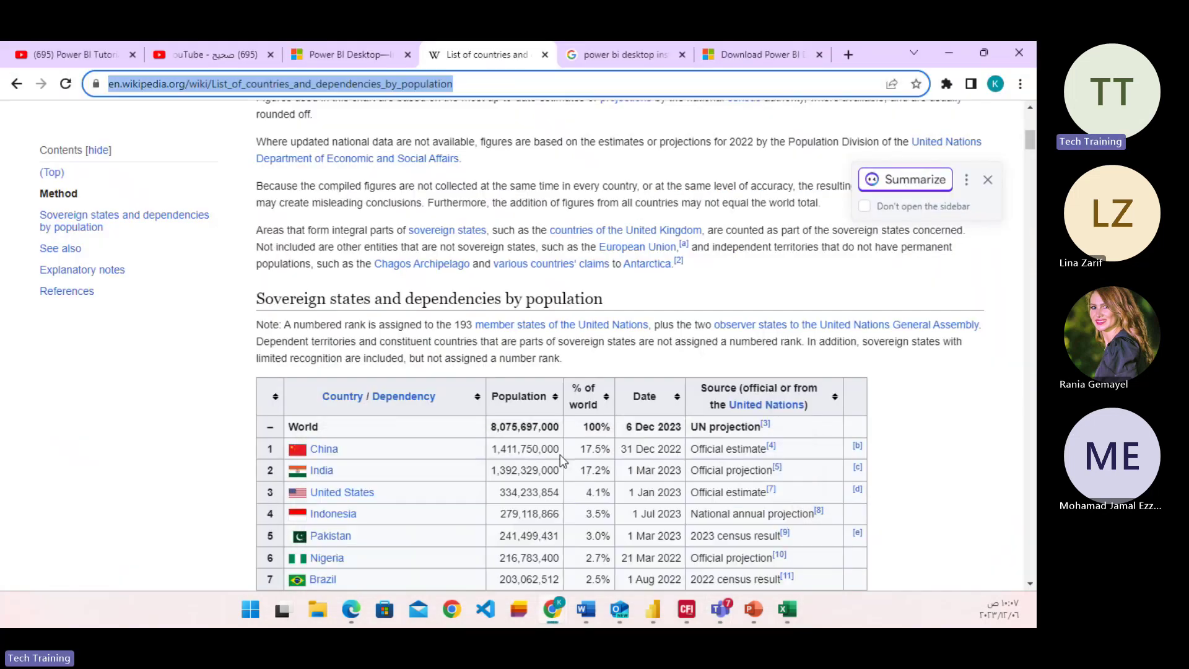
left_click(62, 62)
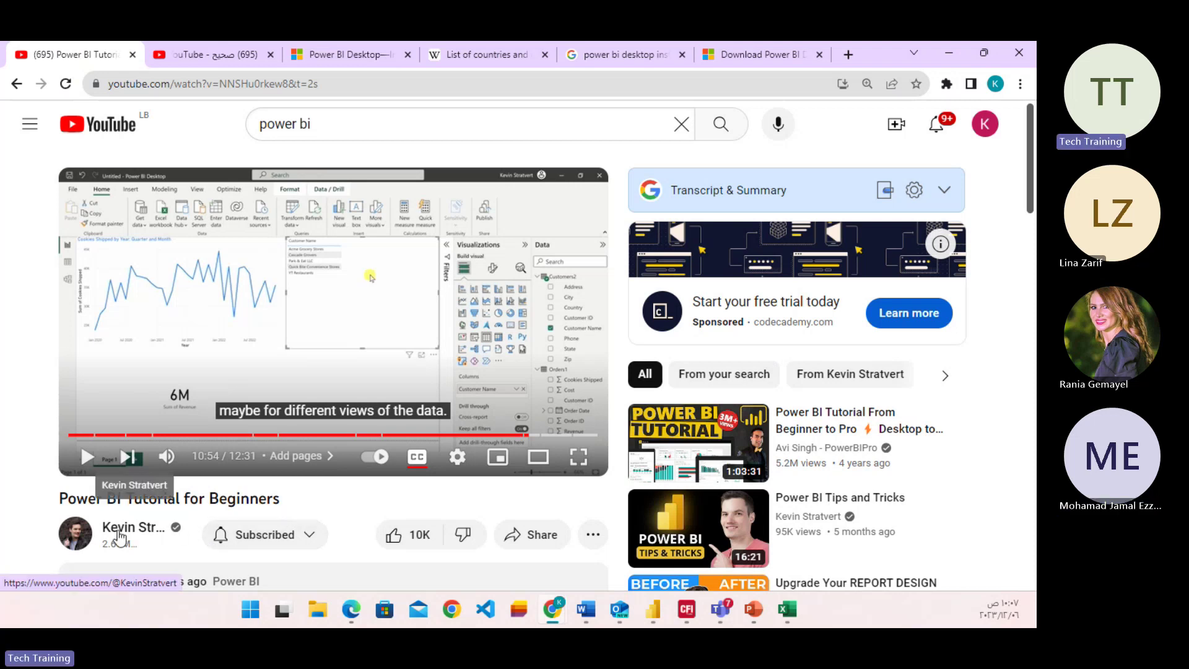
left_click(117, 537)
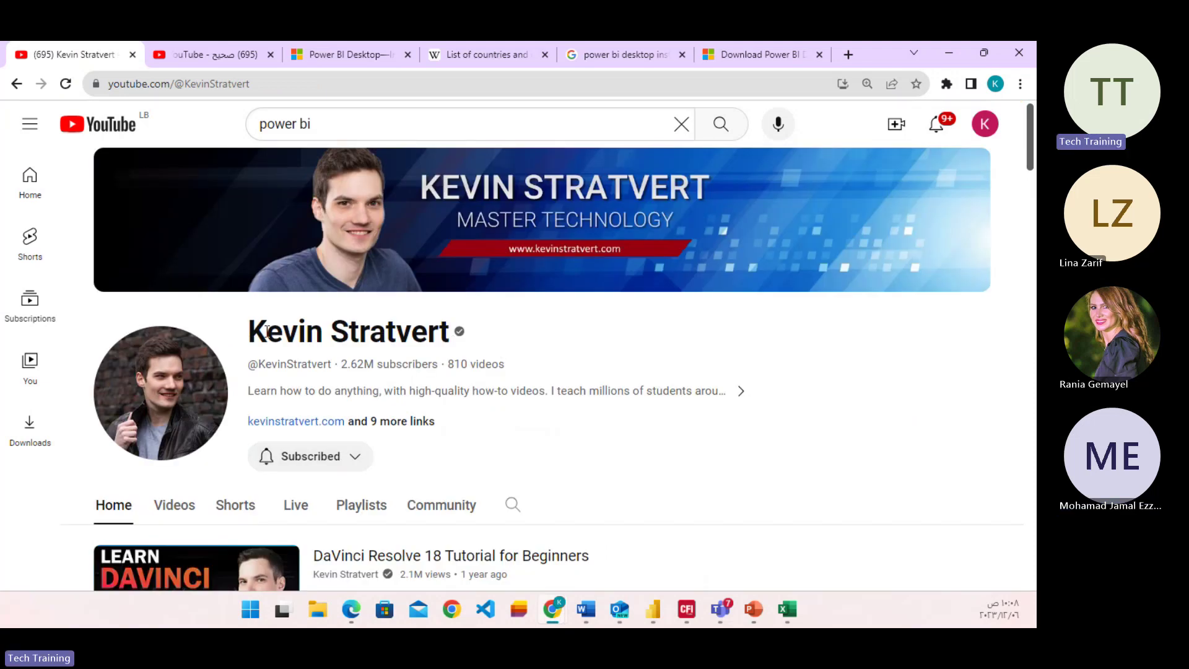
left_click_drag(246, 339, 452, 346)
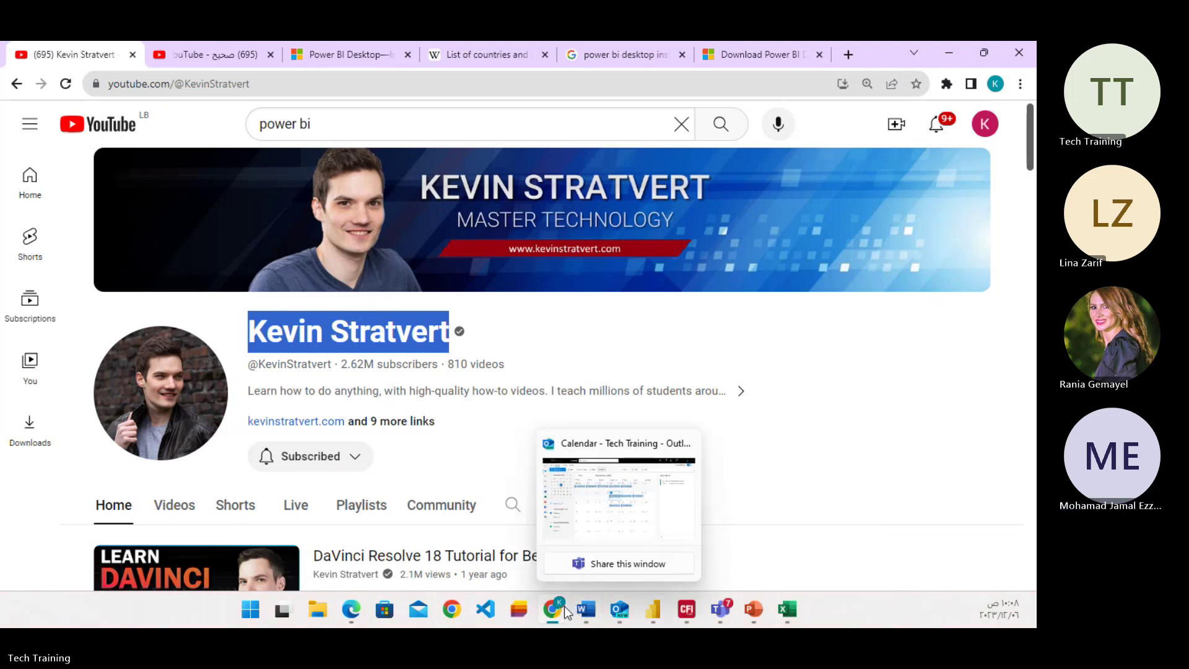
mouse_move(564, 605)
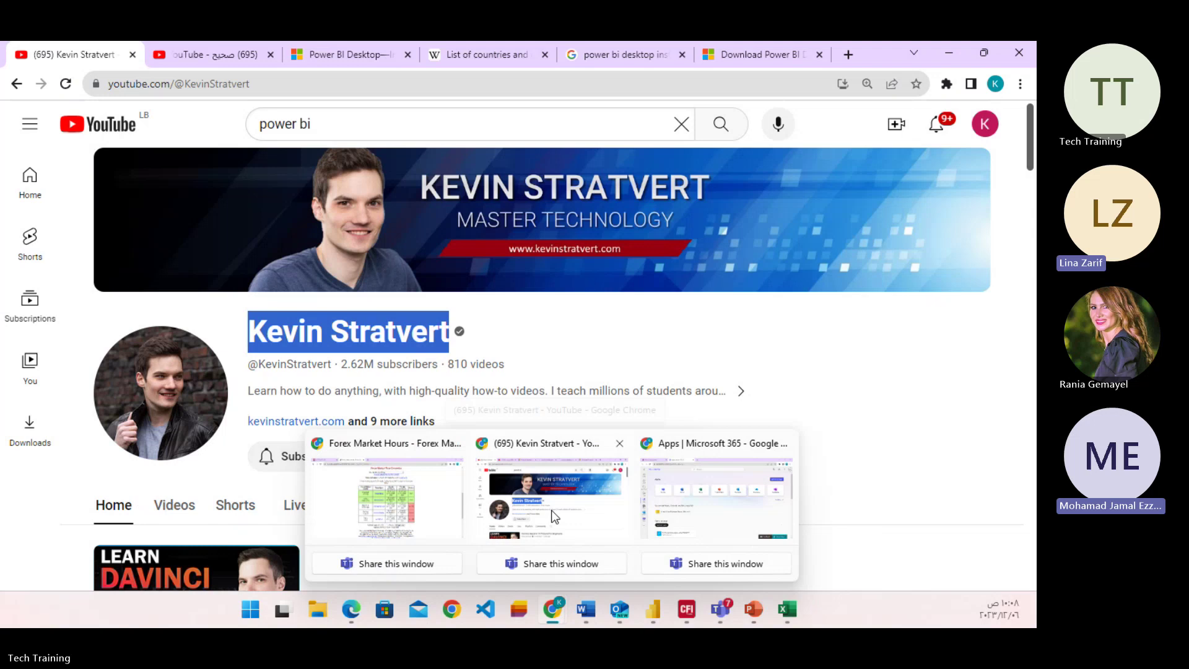